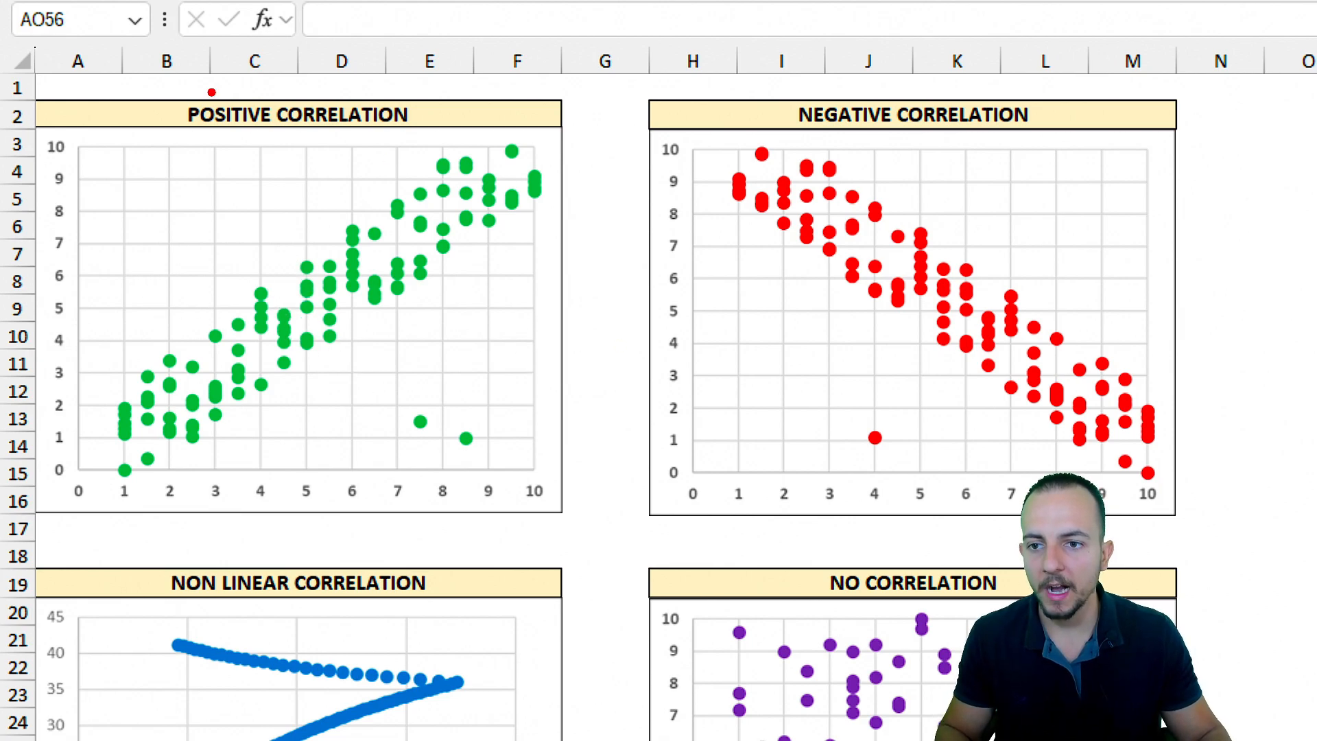
Annotate the Positive Correlation chart with marks for its title and rising trend, plus arrows along both axes.
drag(170, 84, 552, 174)
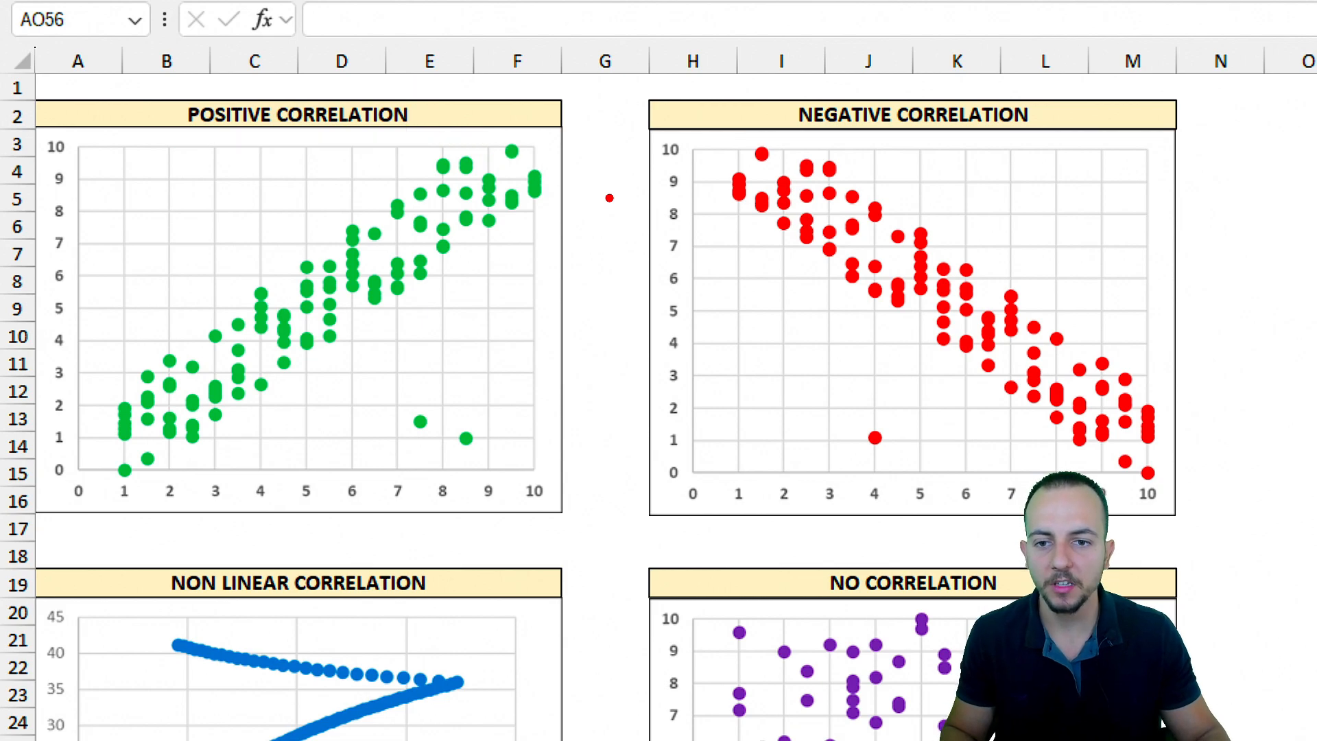
mouse_move(501, 183)
mouse_down()
mouse_move(265, 298)
mouse_move(199, 366)
mouse_up()
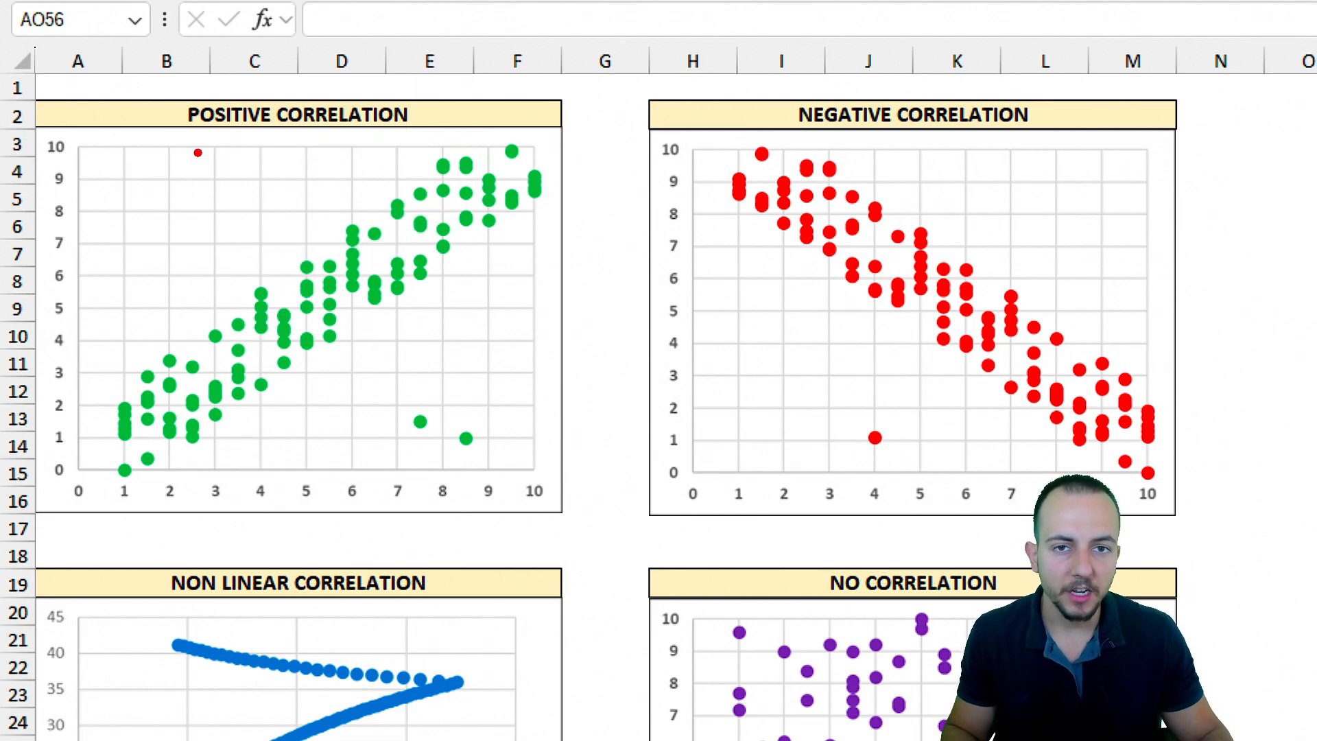
mouse_move(76, 144)
mouse_down()
mouse_move(75, 475)
mouse_move(535, 470)
mouse_up()
Outline vertical and horizontal bands of points on the Positive Correlation chart with red boxes.
drag(166, 244, 231, 431)
drag(302, 278, 335, 424)
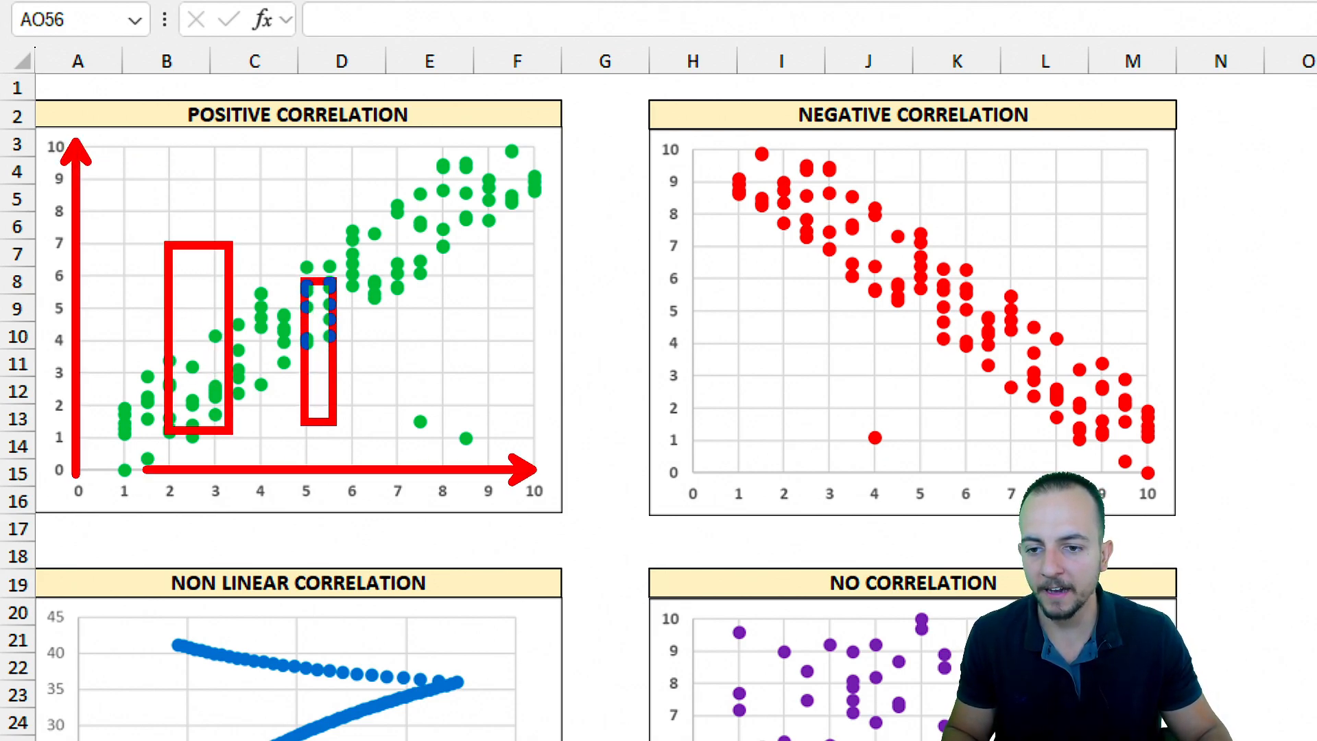
drag(381, 317, 429, 454)
drag(88, 356, 319, 399)
drag(135, 272, 274, 317)
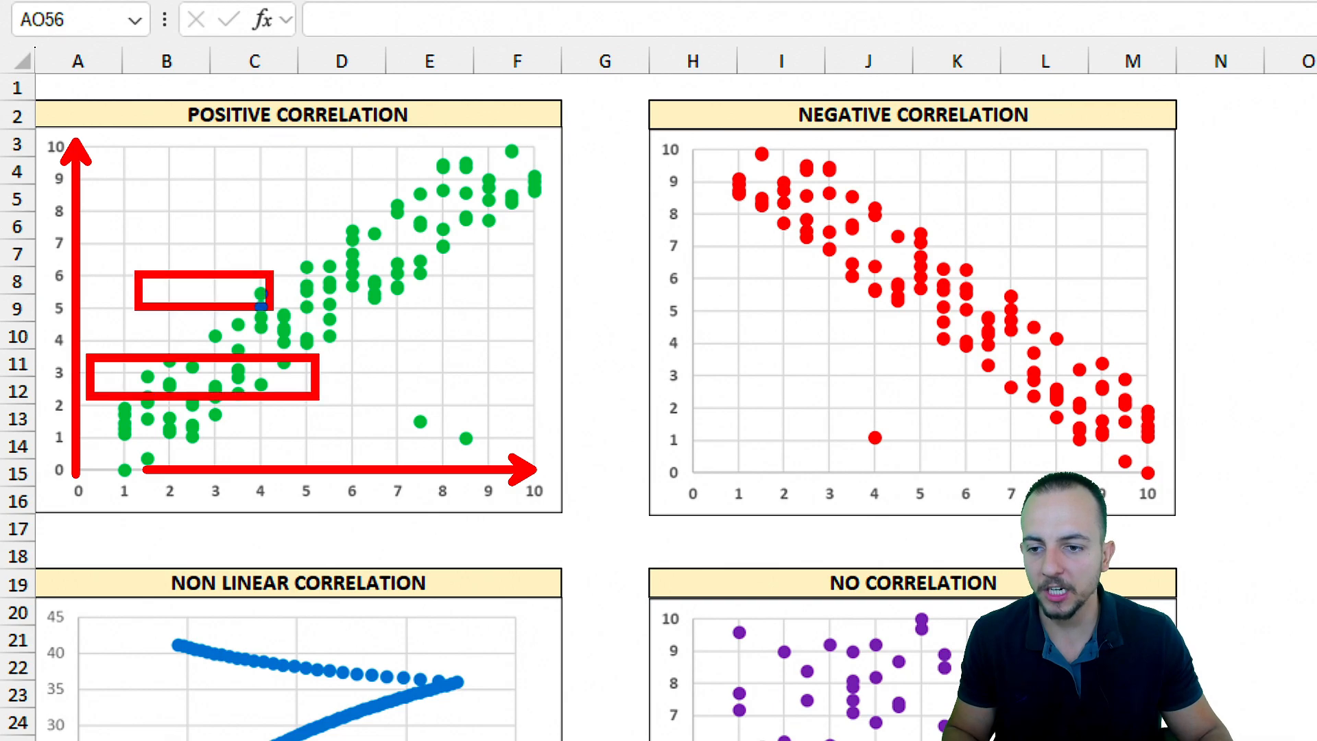
Draw a zigzag line across the Positive Correlation chart, and box the outlier near 7.5 and a group within the main trend.
mouse_move(139, 393)
mouse_down()
mouse_move(275, 226)
mouse_move(520, 353)
mouse_up()
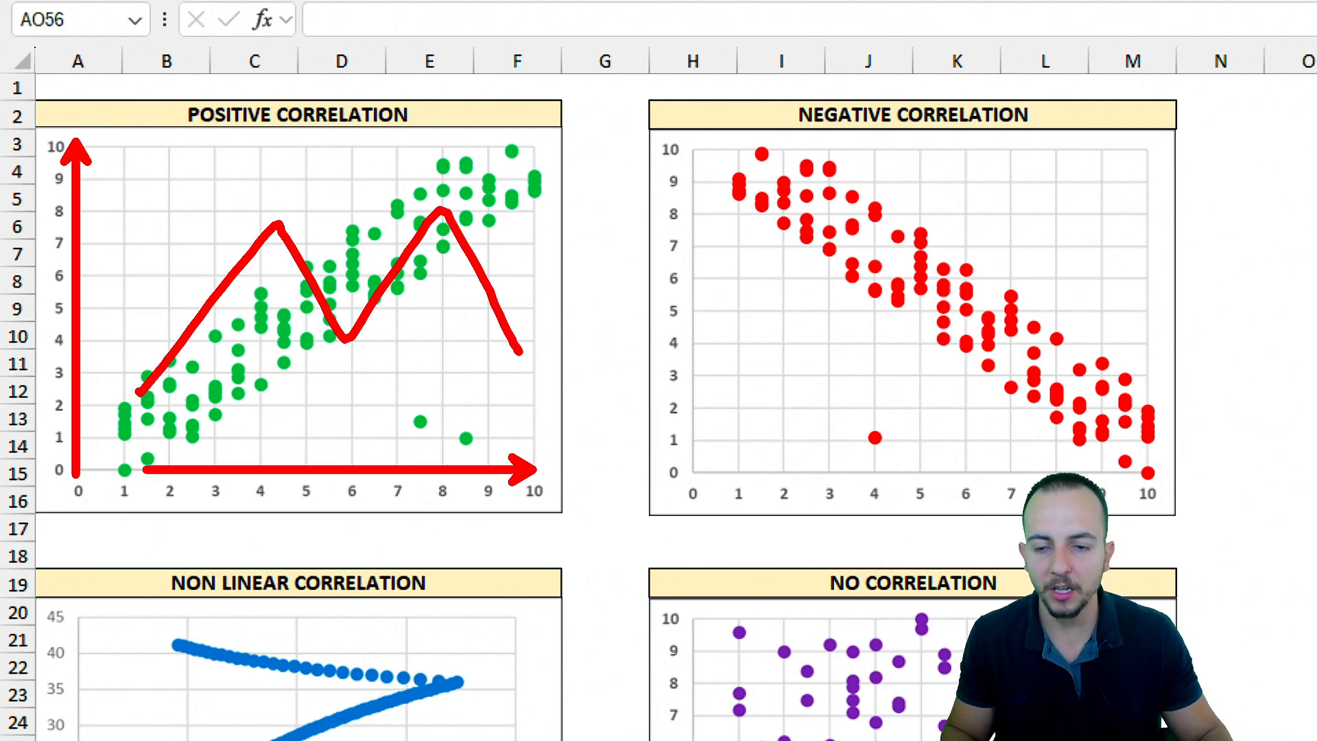
drag(381, 390, 448, 444)
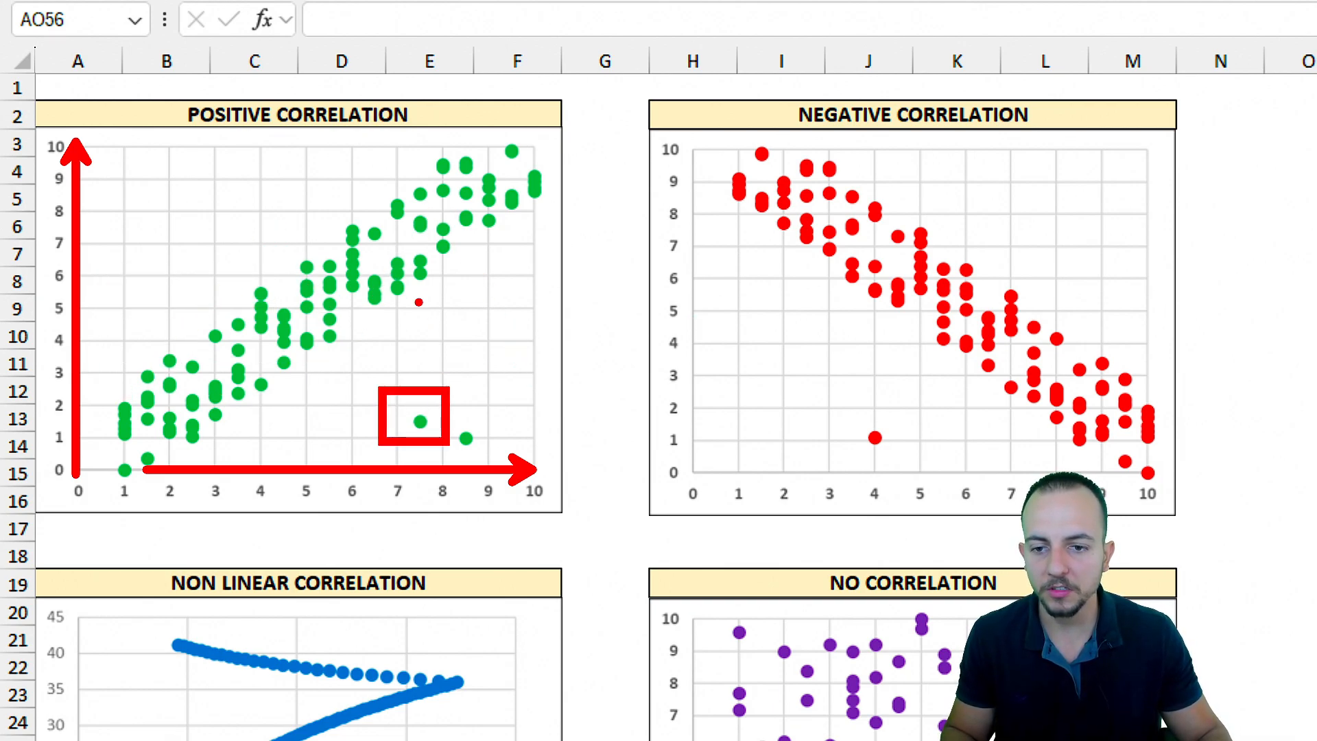
drag(373, 269, 424, 313)
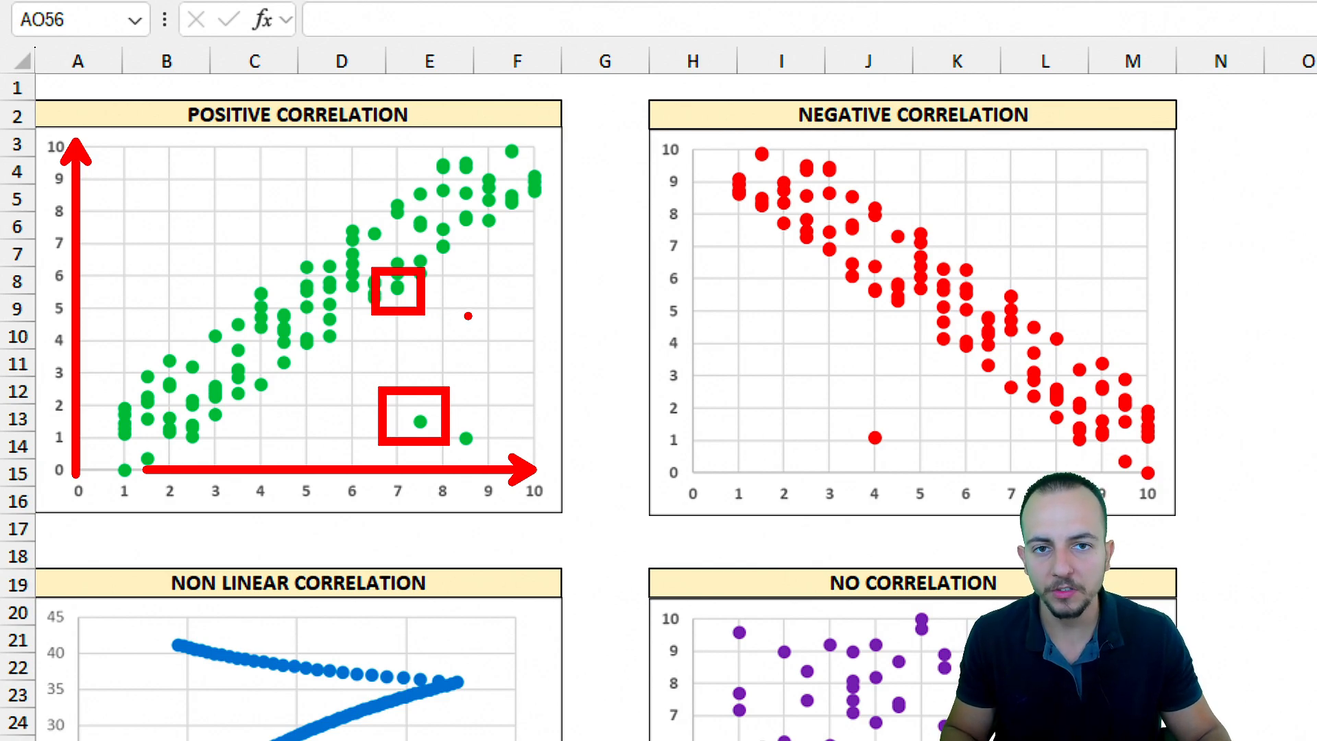
Mark the Positive Correlation title and the upward direction of its points.
drag(178, 92, 279, 137)
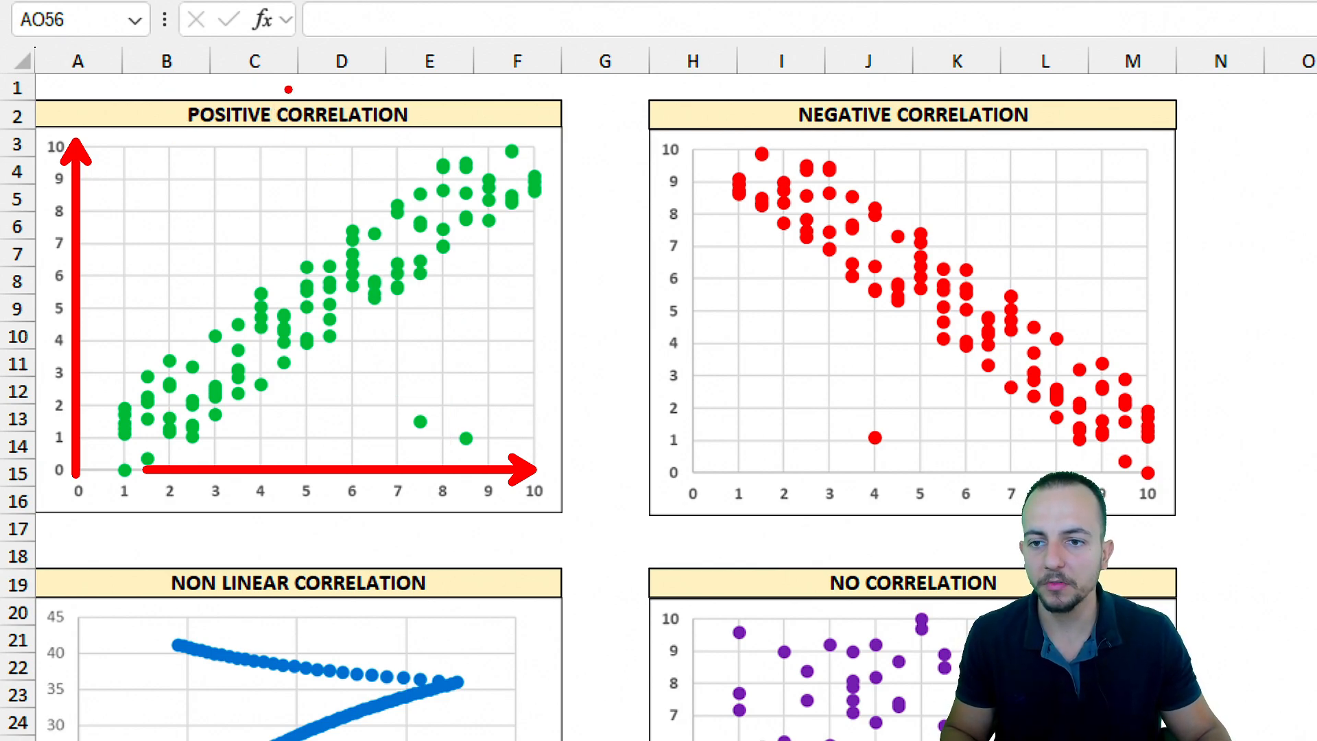
drag(255, 72, 441, 157)
drag(495, 197, 197, 397)
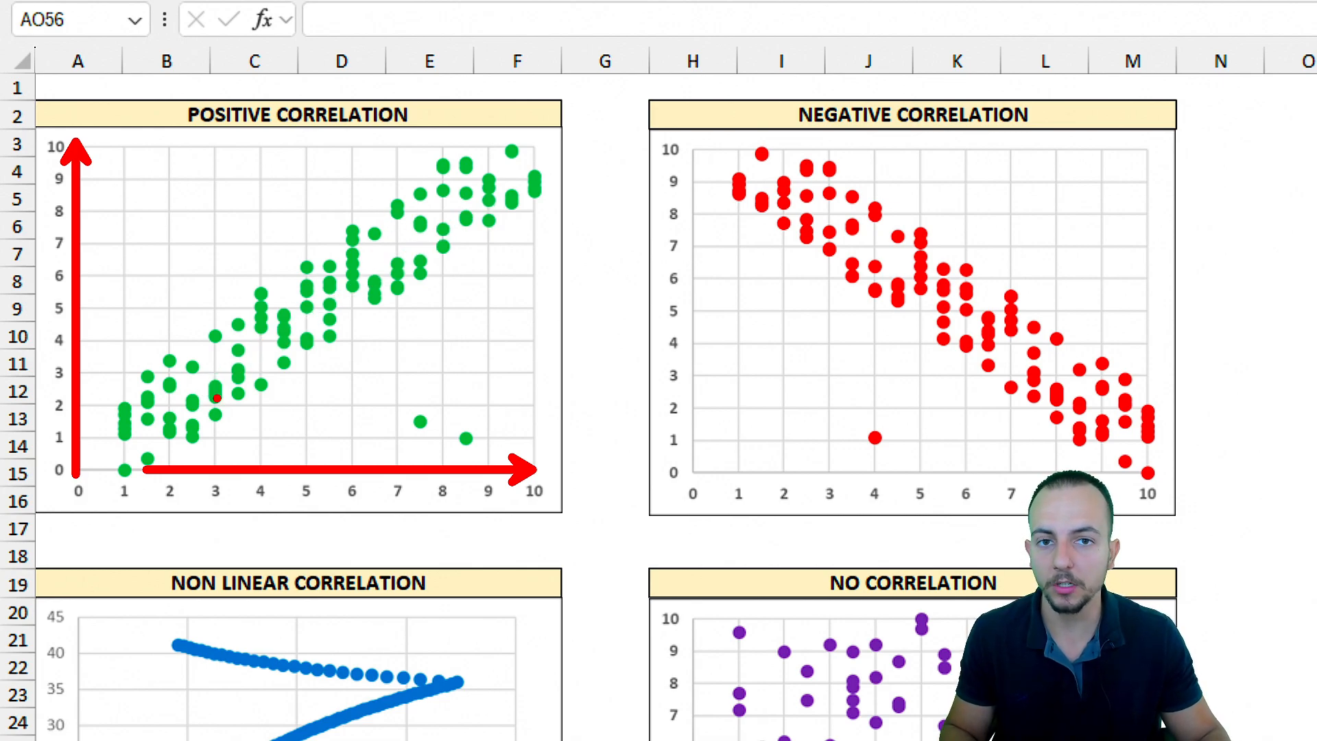
Label the vertical axis Y and the horizontal axis X on the Positive Correlation chart.
drag(108, 142, 148, 183)
drag(175, 141, 81, 277)
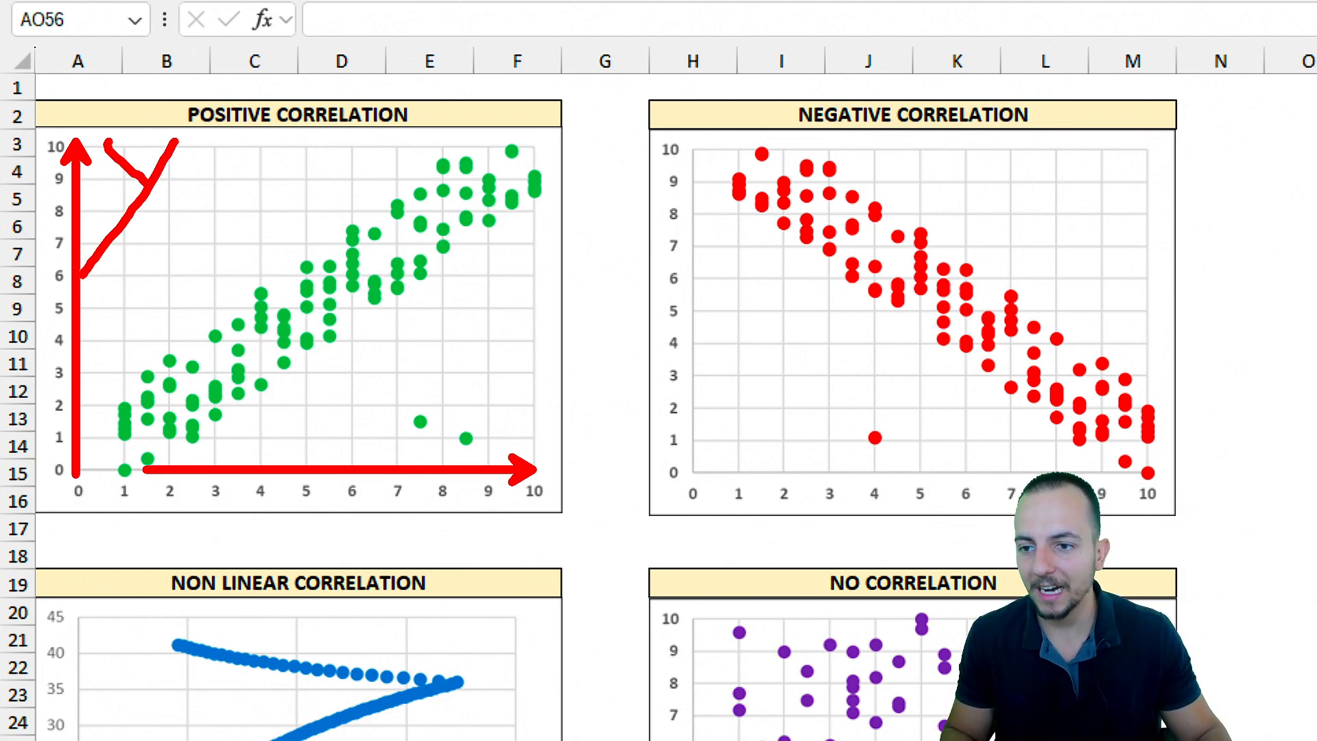
mouse_move(542, 546)
mouse_down()
mouse_move(630, 461)
mouse_move(617, 537)
mouse_up()
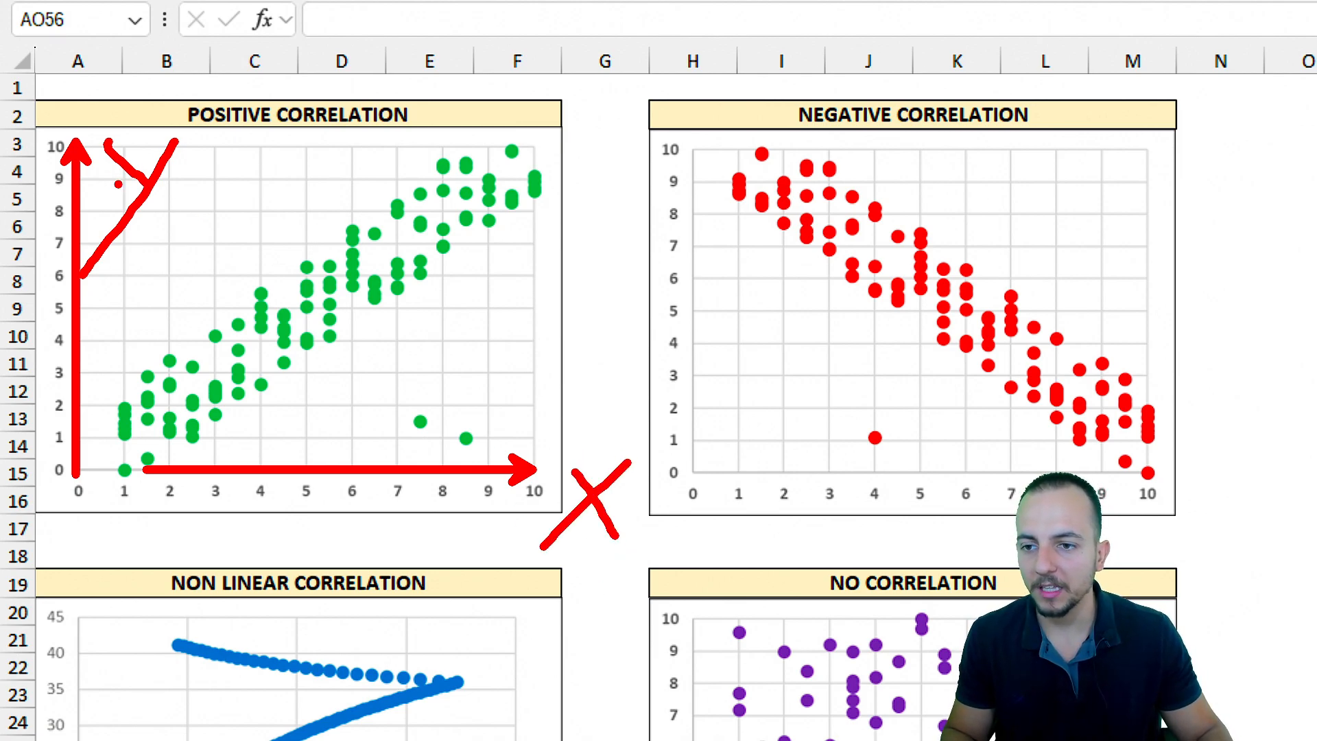
Draw an upward and a rightward arrow on the Positive Correlation chart, box the word POSITIVE, and clear the annotations.
drag(207, 194, 207, 320)
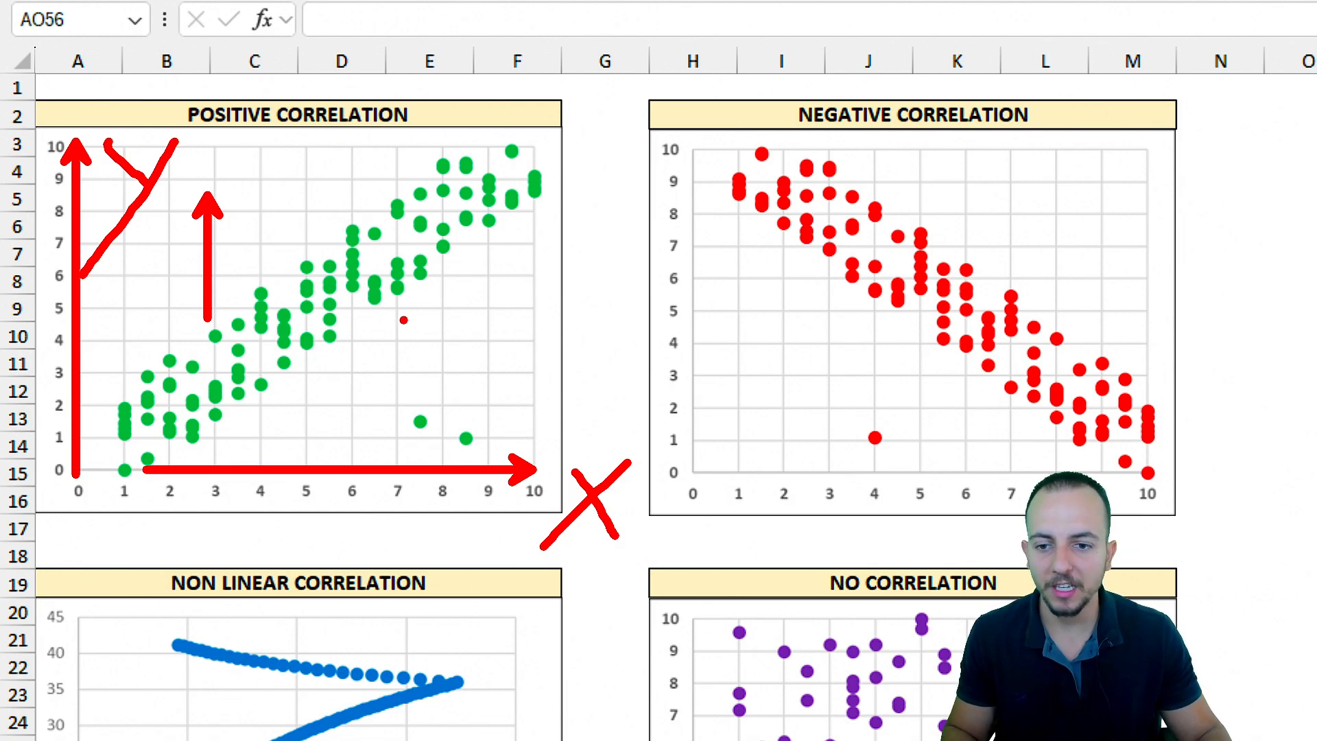
drag(404, 320, 238, 320)
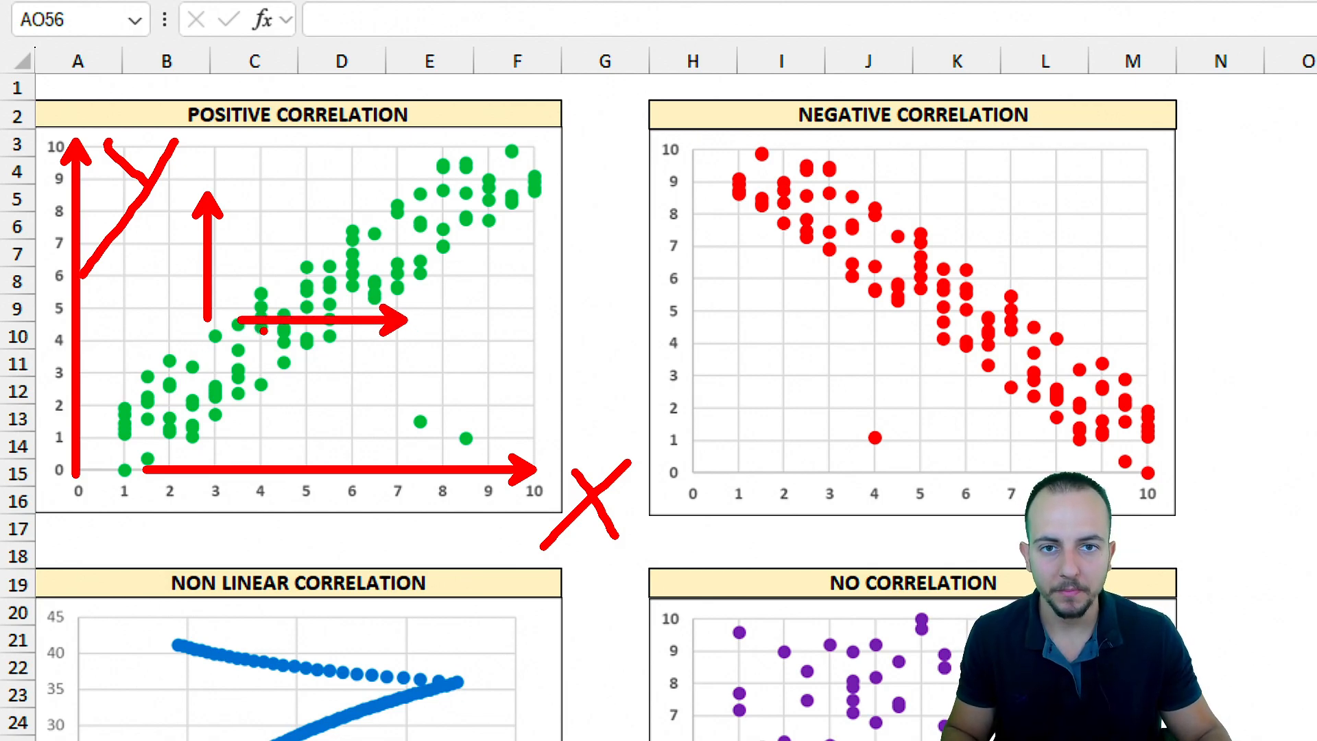
drag(173, 79, 280, 147)
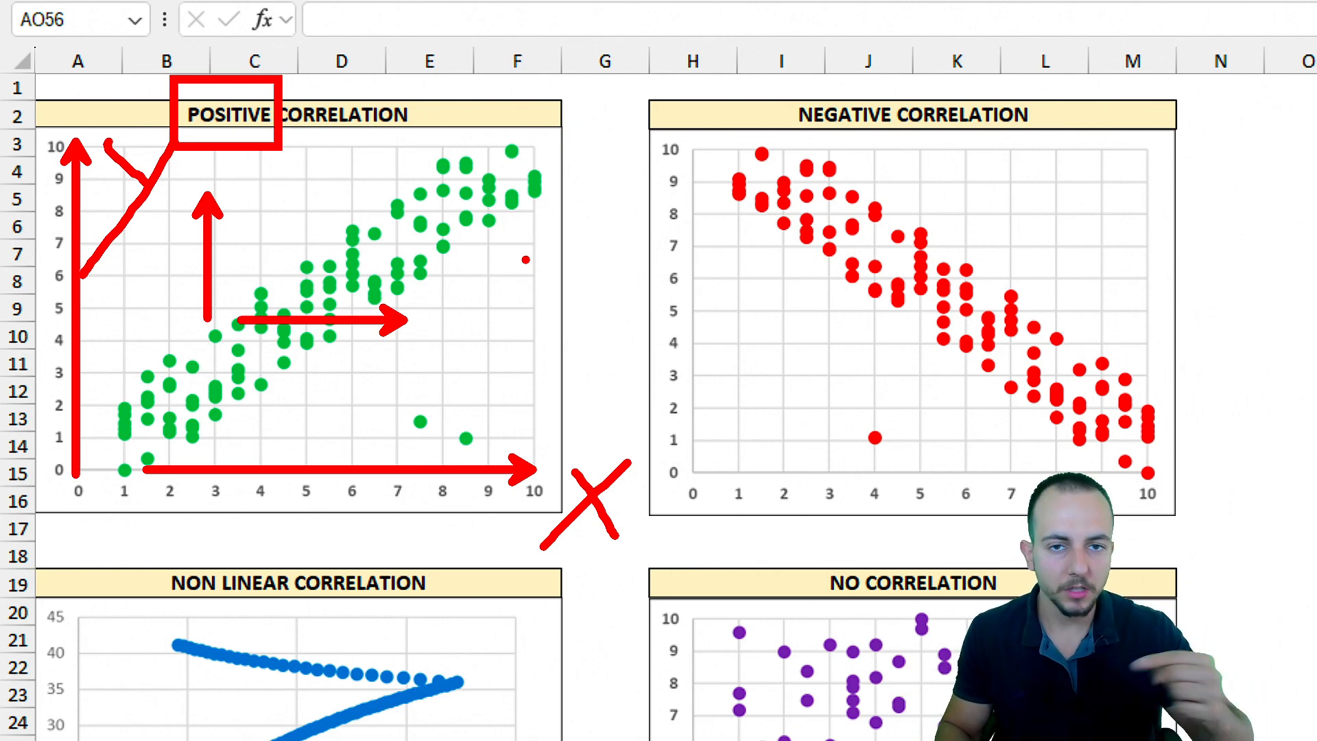
key(Escape)
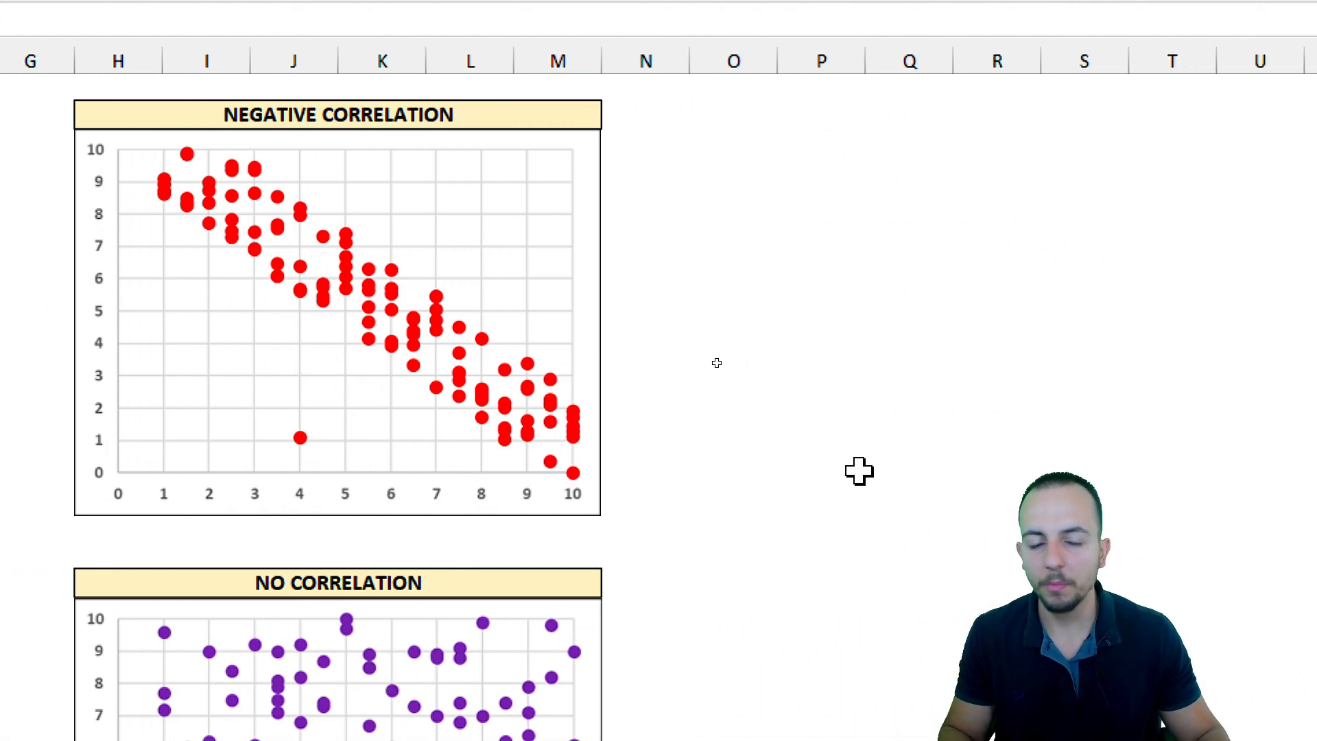
Mark the Negative Correlation title and the downward direction of its points, clearing each annotation.
drag(214, 67, 469, 137)
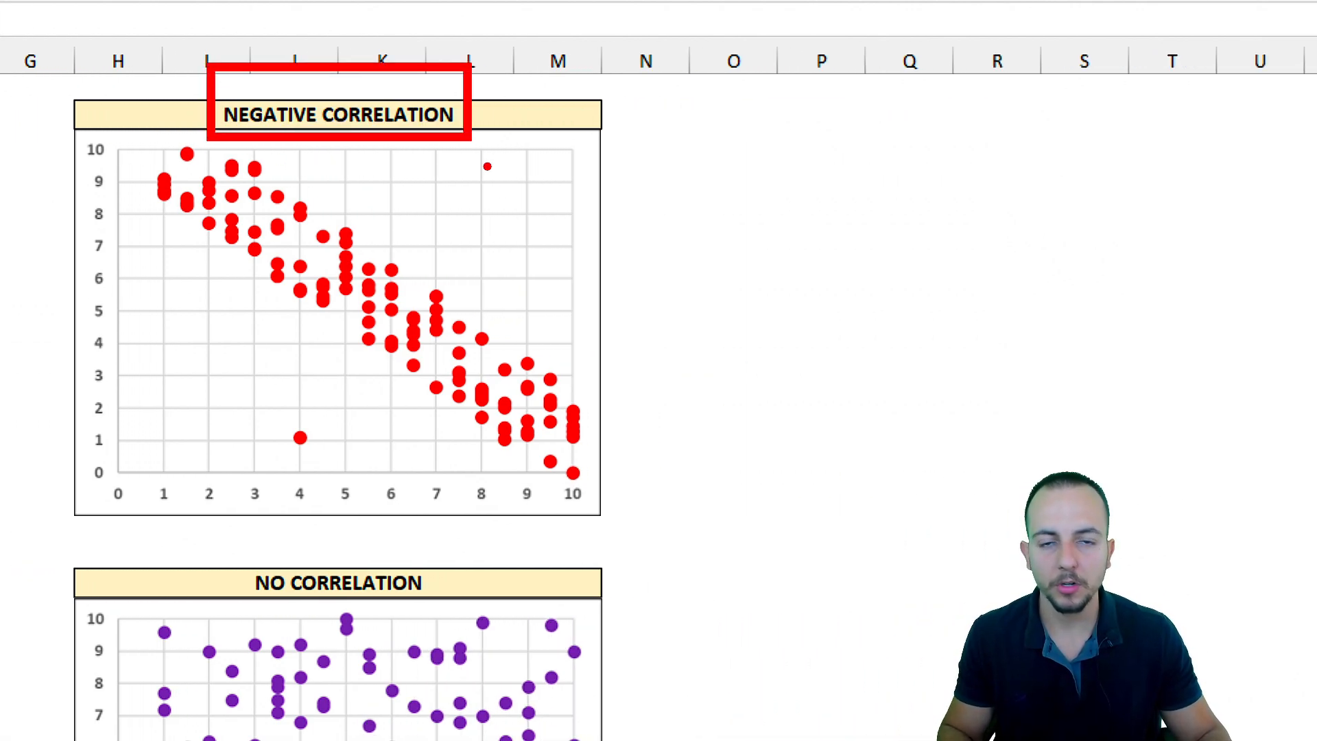
key(e)
drag(548, 299, 382, 173)
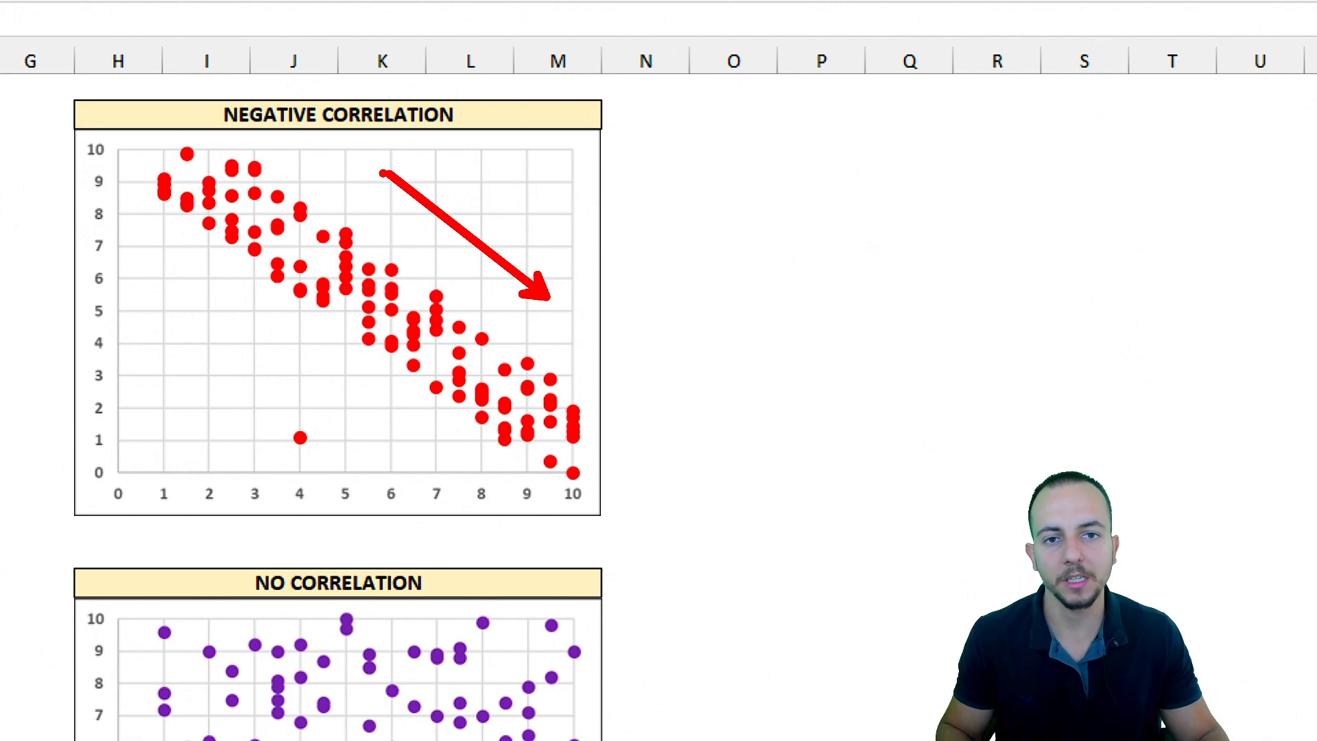
key(e)
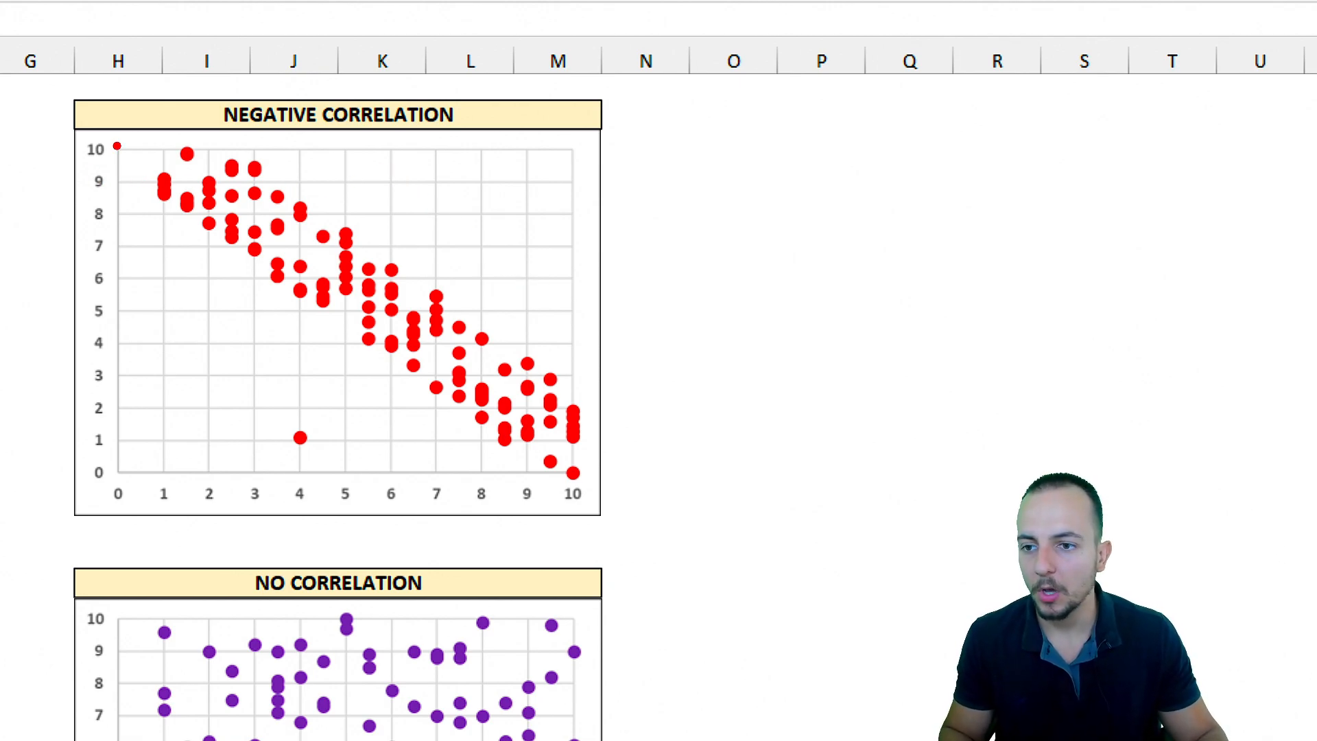
Draw arrows along both axes of the Negative Correlation chart and label them Y and X.
drag(117, 144, 117, 503)
mouse_move(95, 68)
mouse_down()
mouse_move(137, 129)
mouse_move(173, 90)
mouse_up()
drag(645, 504, 123, 505)
drag(681, 549, 737, 480)
mouse_move(675, 475)
mouse_down()
mouse_move(704, 517)
mouse_move(760, 555)
mouse_up()
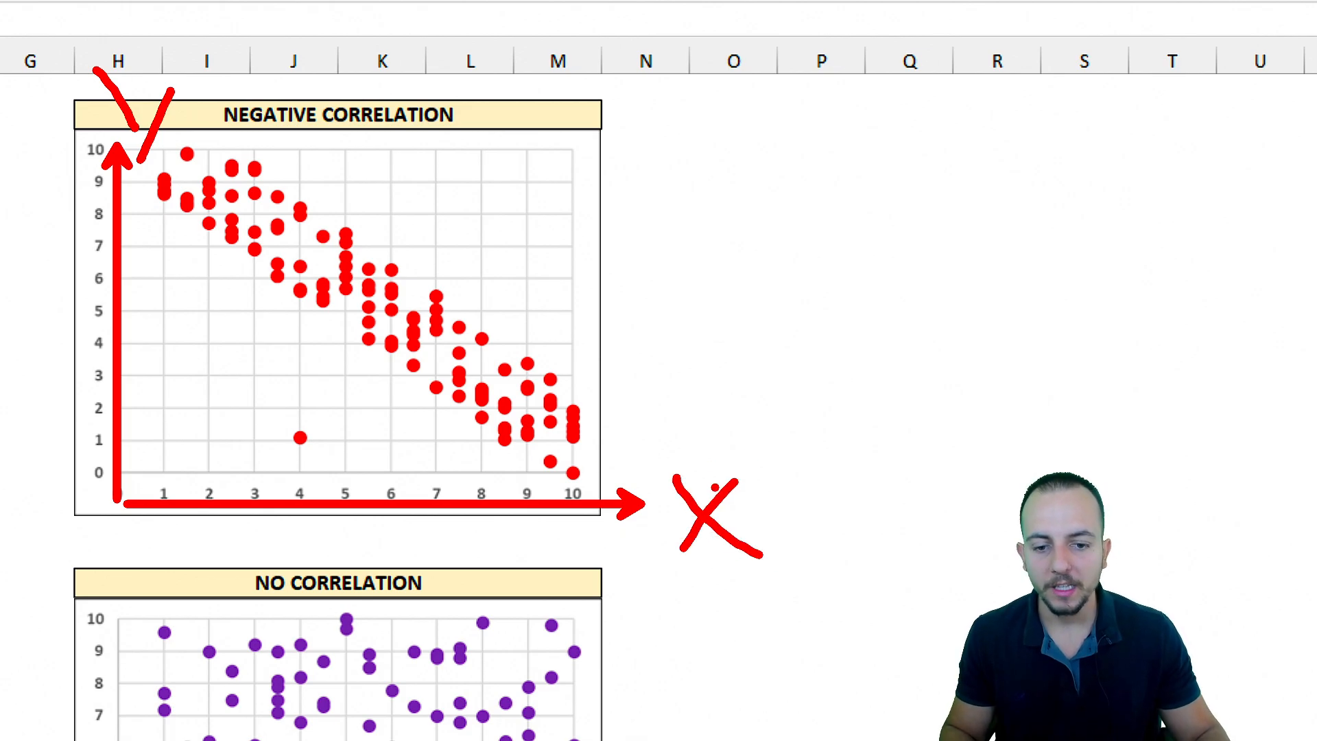
Add an upward arrow beside X and a downward arrow beside Y, box the Negative Correlation title, and clear the annotations.
drag(783, 402, 783, 561)
drag(55, 269, 55, 421)
drag(41, 398, 55, 421)
drag(55, 421, 70, 397)
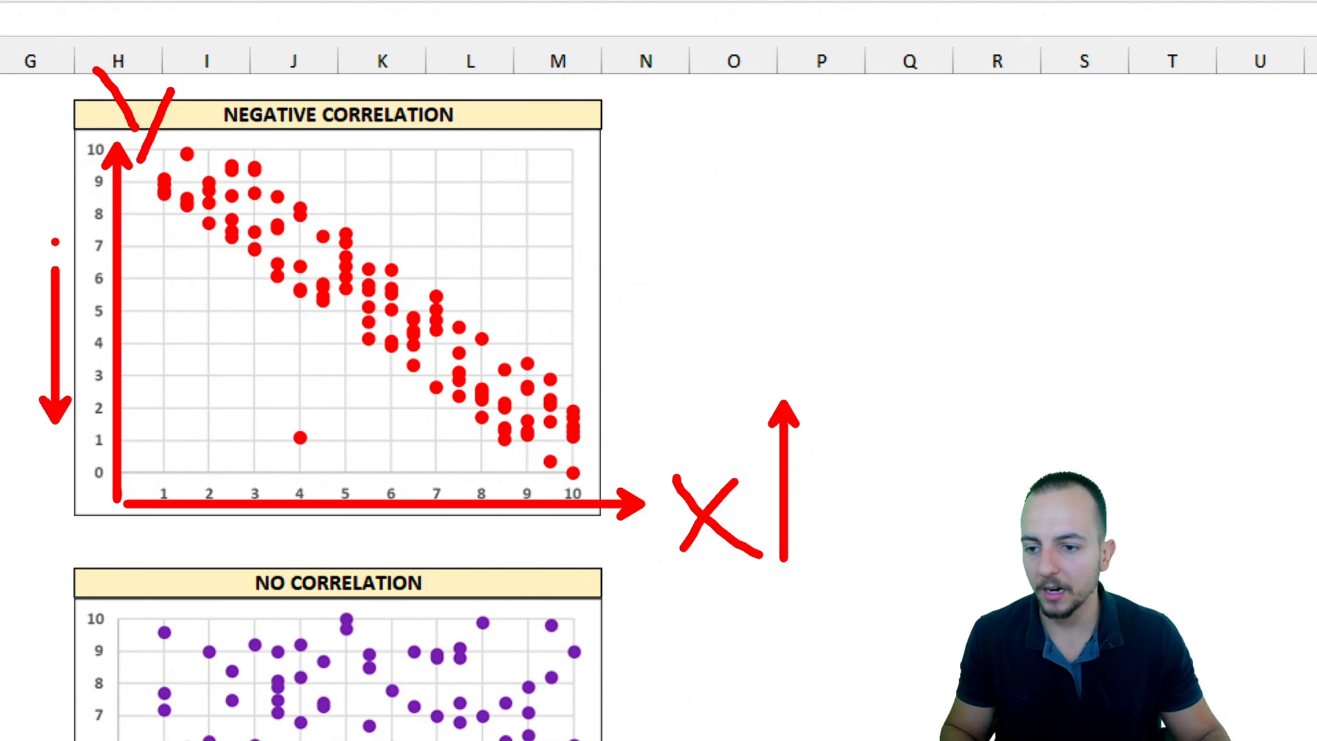
drag(214, 85, 477, 136)
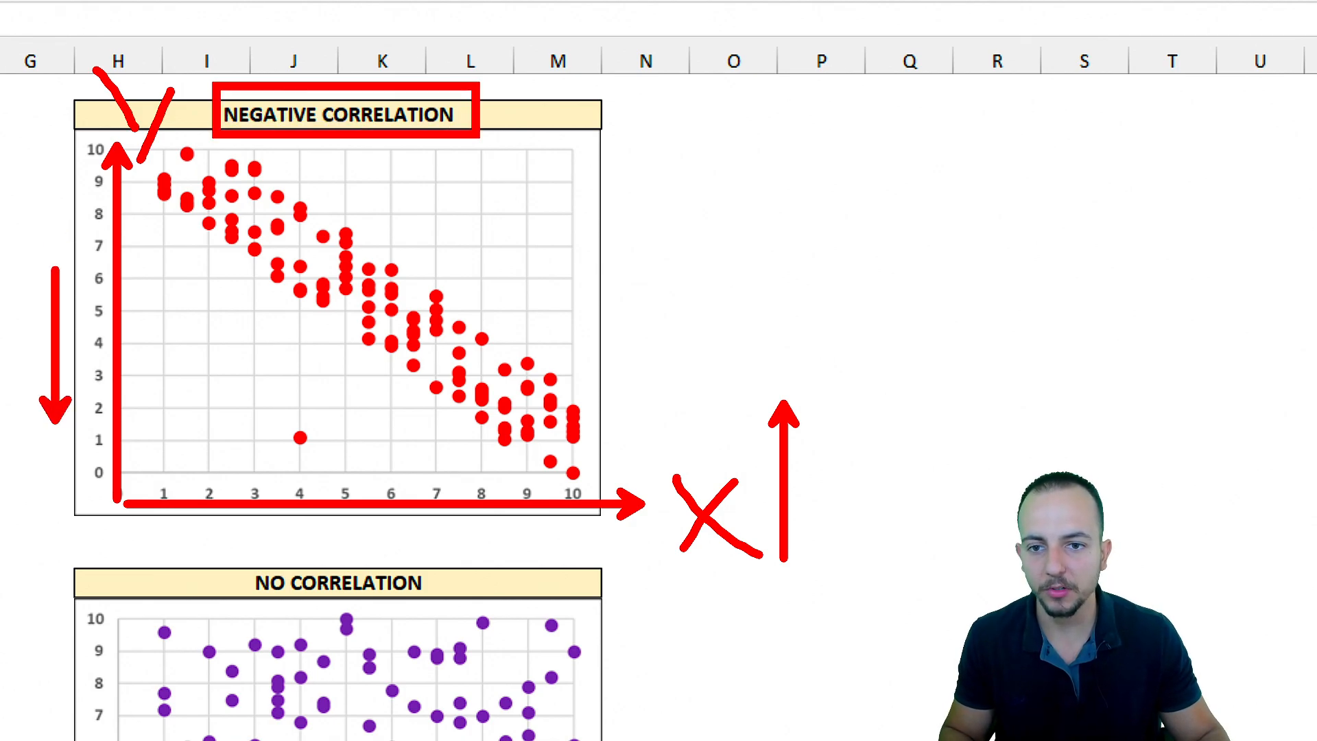
key(Escape)
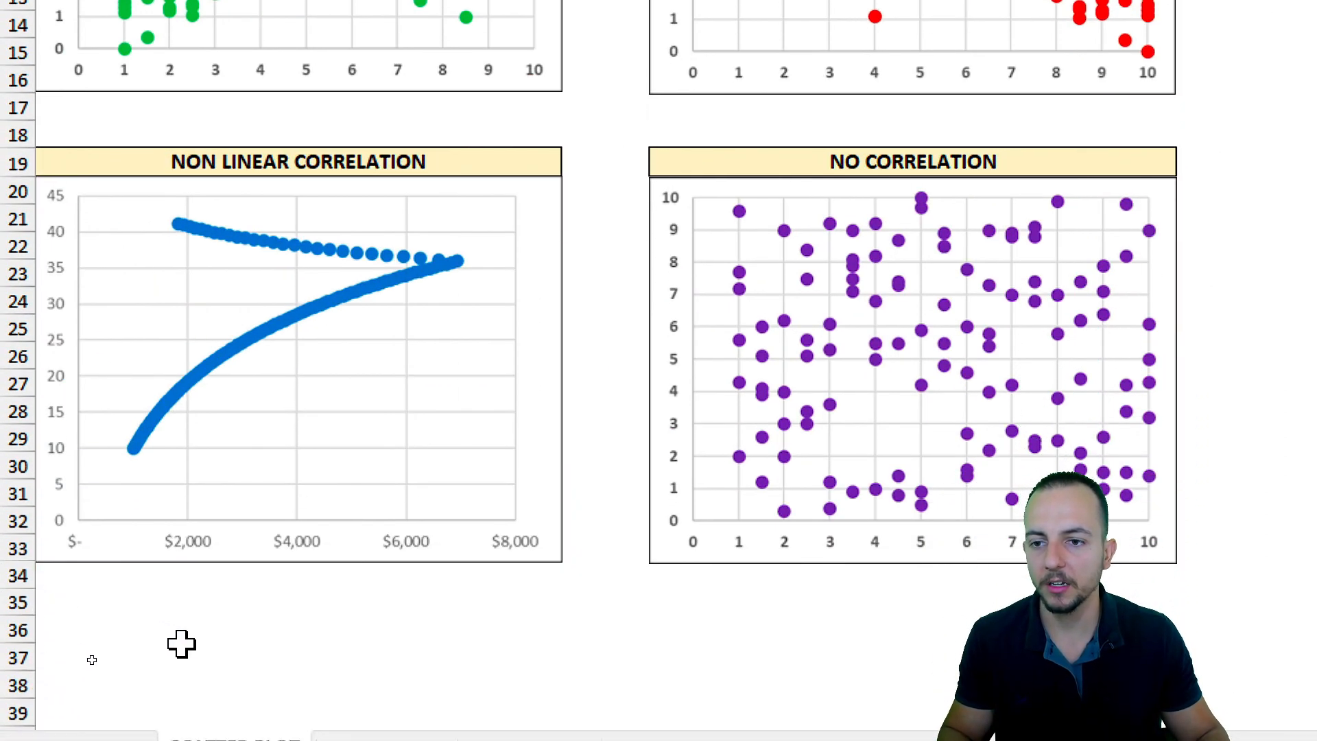
Sketch temporary straight lines over the Non Linear Correlation chart, including a horizontal one, and erase each.
key(ctrl+2)
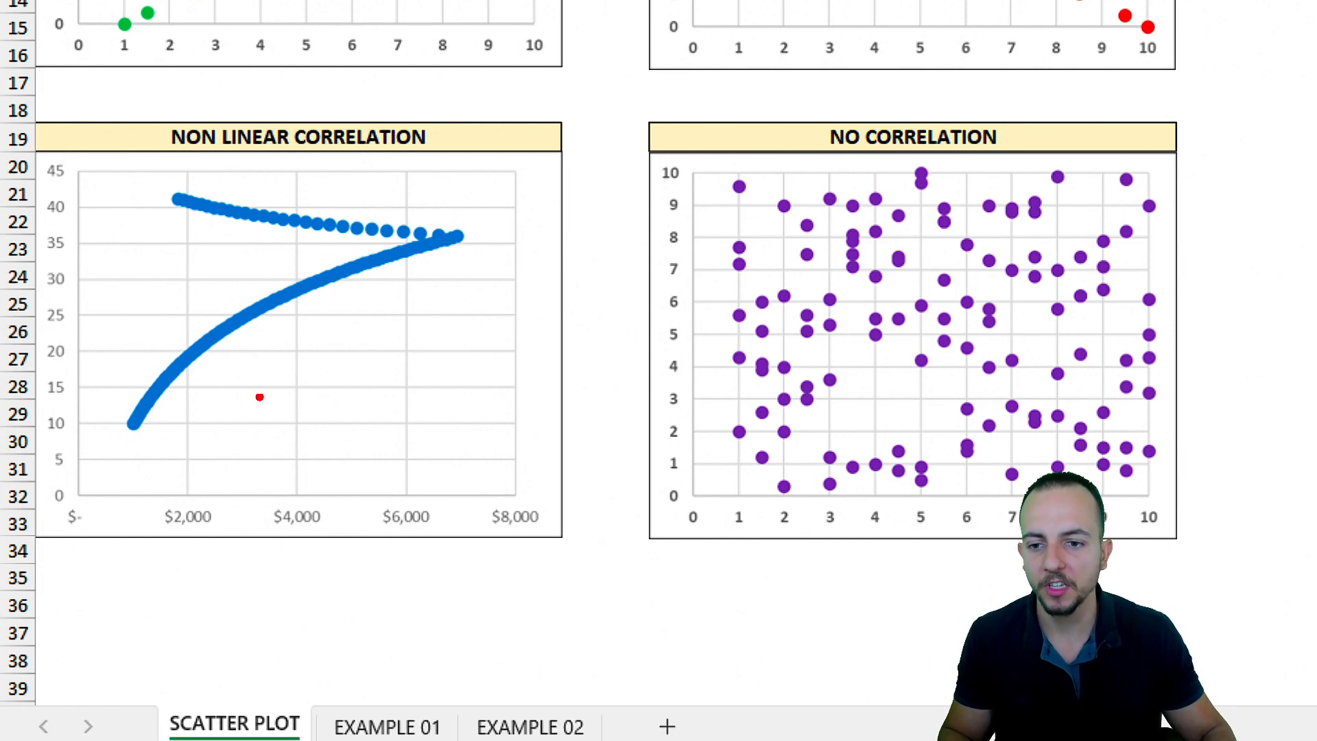
drag(475, 228, 112, 402)
key(e)
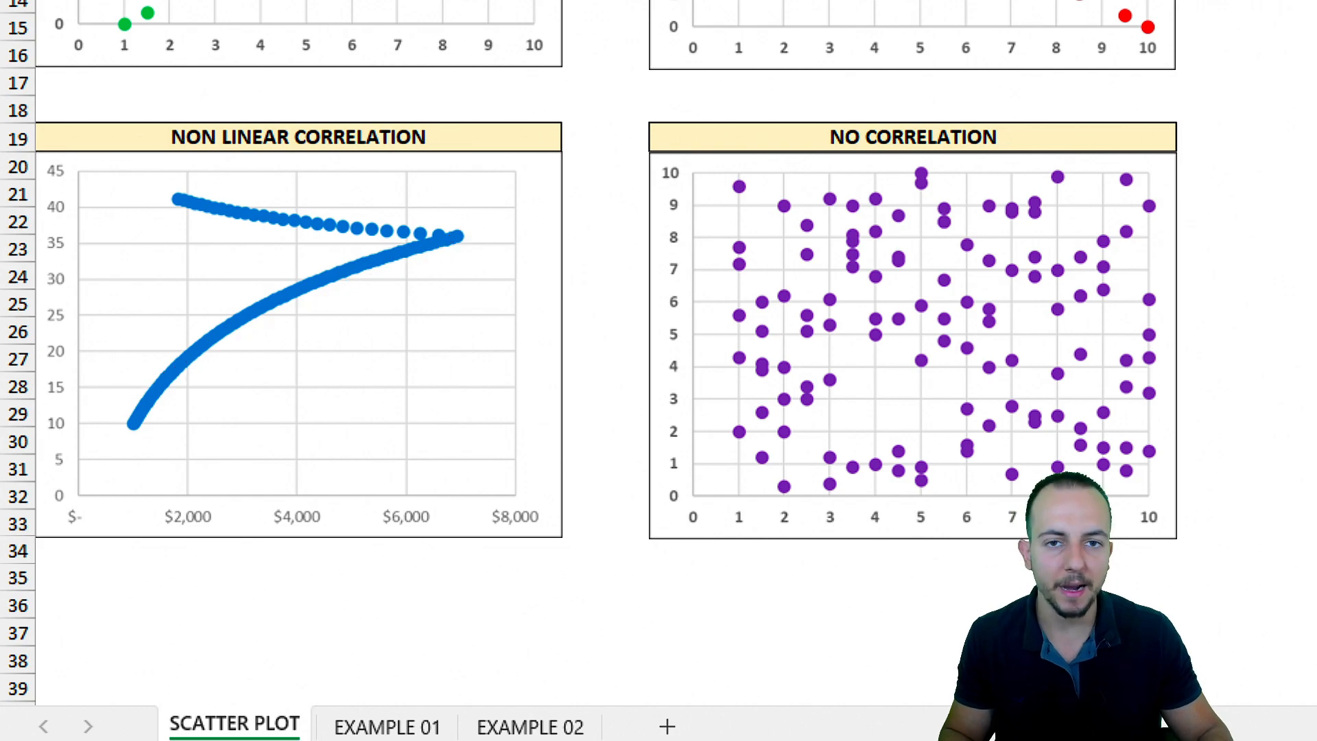
drag(472, 429, 244, 318)
key(e)
drag(467, 330, 94, 323)
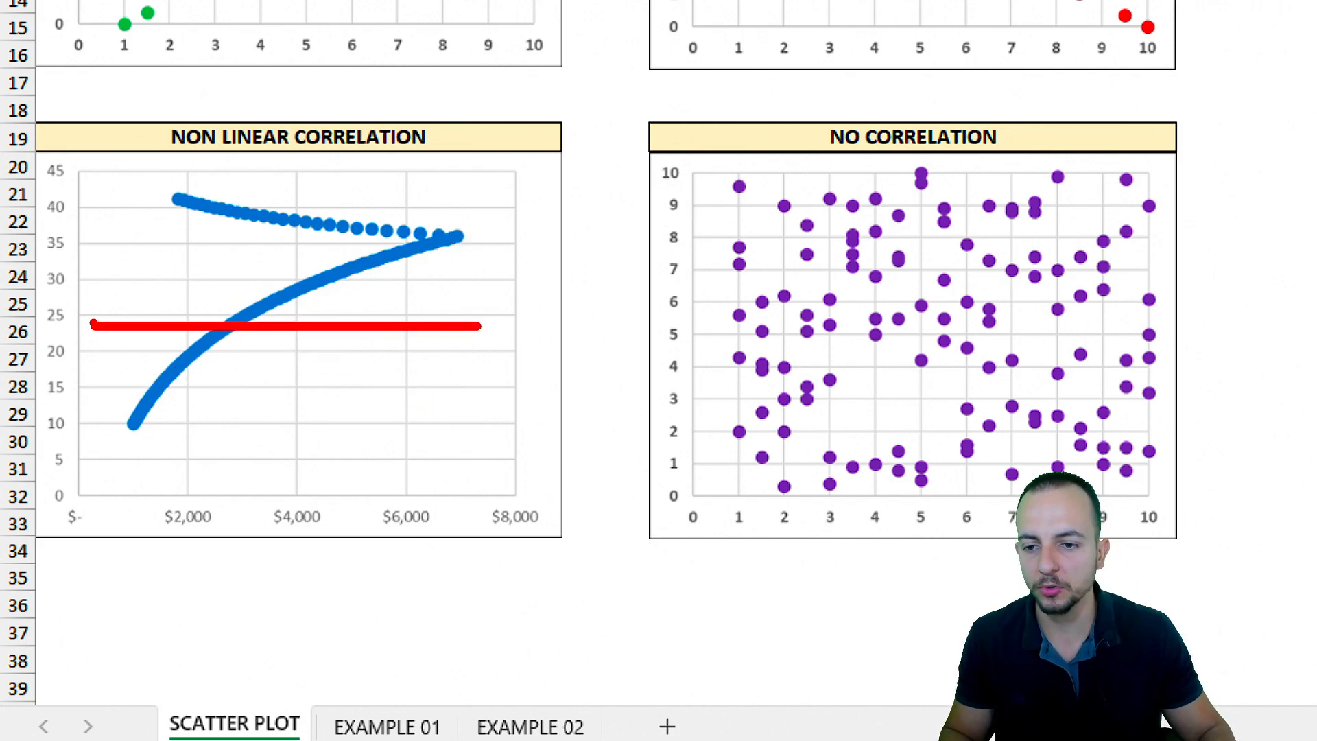
key(e)
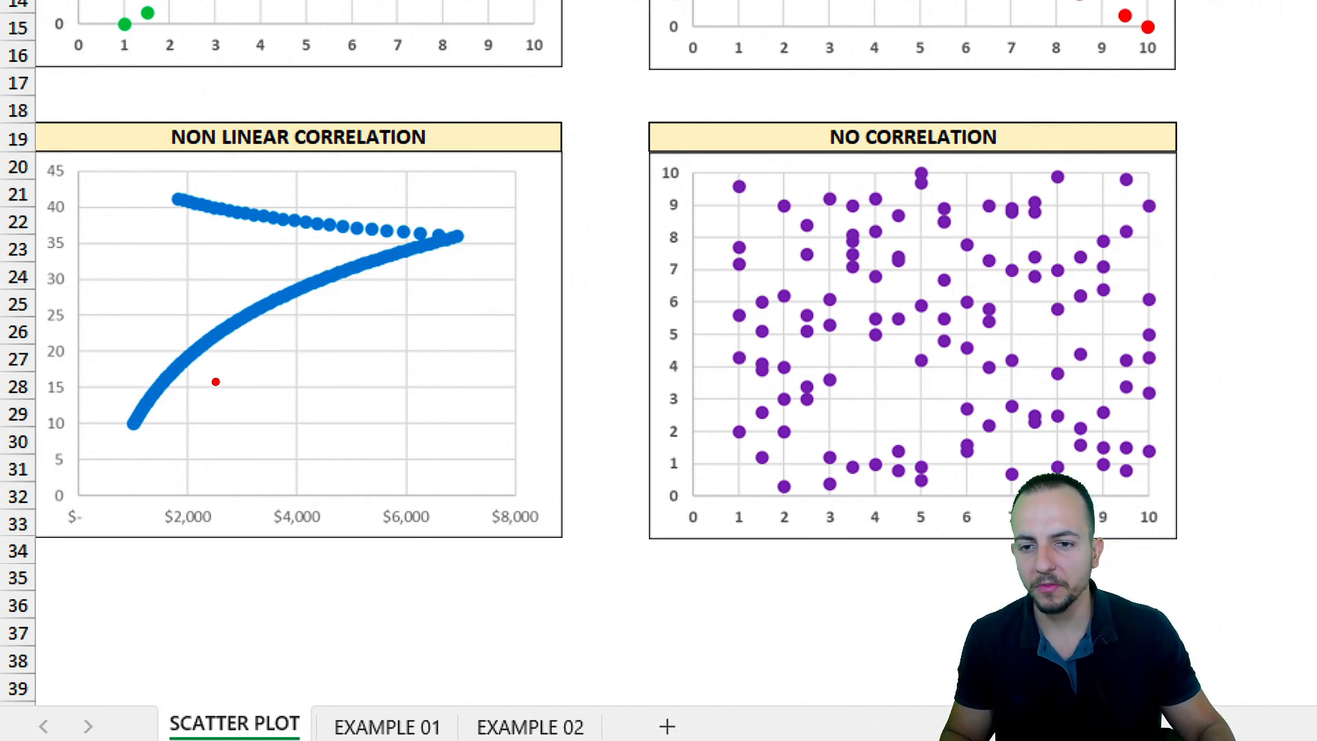
Draw arrows along both curves of the Non Linear Correlation chart, box its title, and clear the annotations.
mouse_move(445, 247)
mouse_down()
mouse_move(249, 323)
mouse_move(125, 425)
mouse_up()
drag(405, 239, 160, 197)
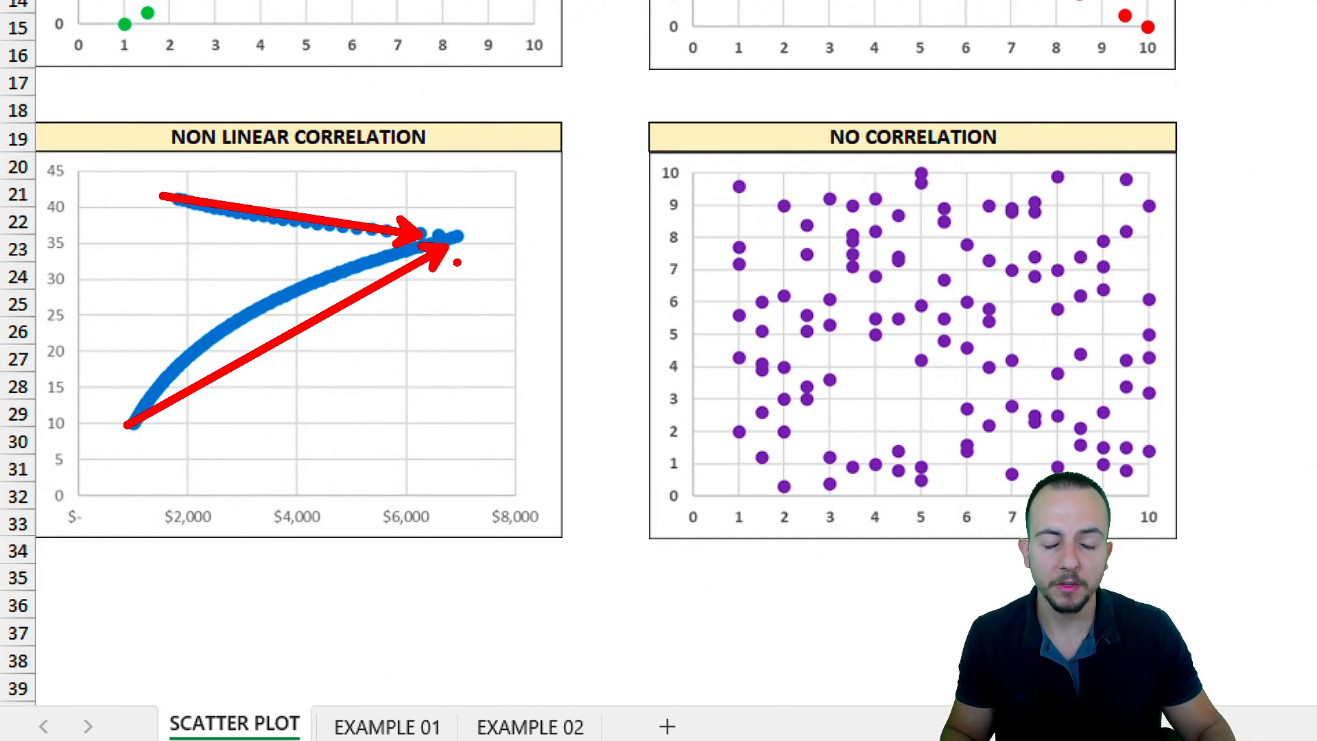
drag(138, 106, 481, 170)
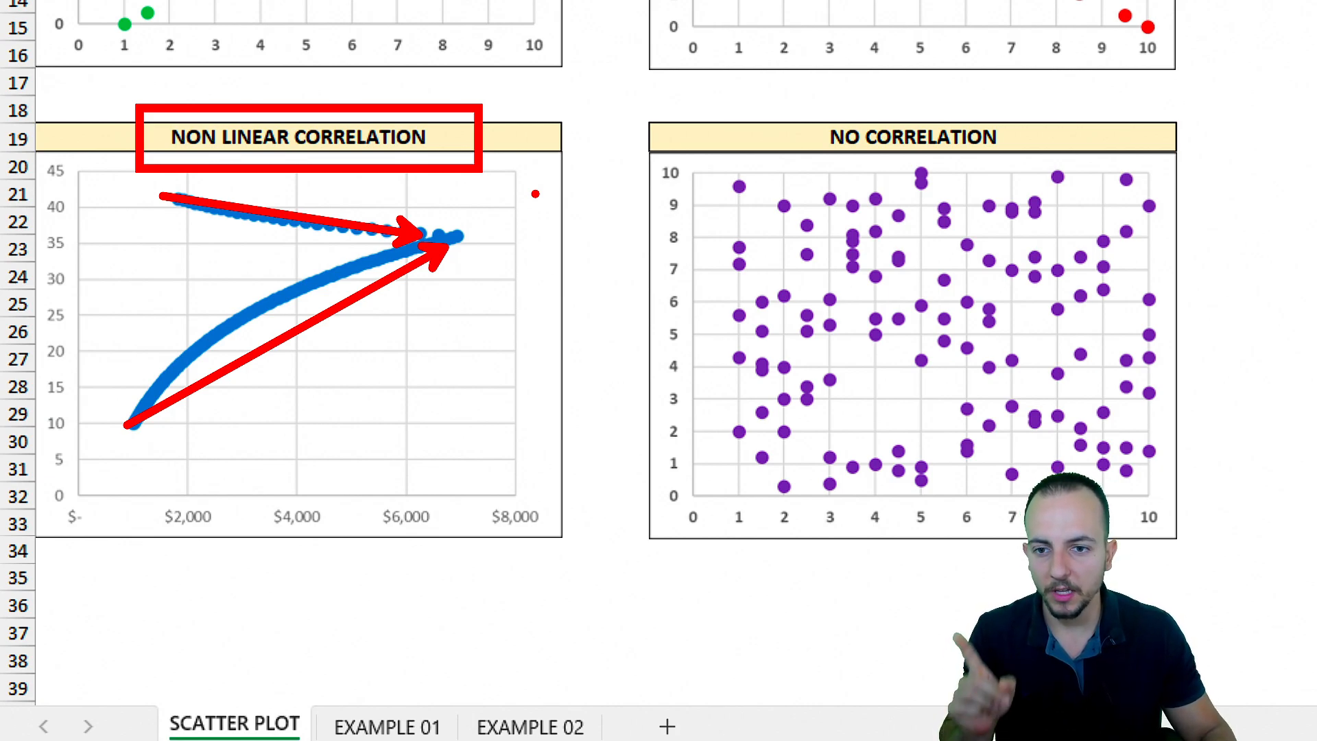
key(Escape)
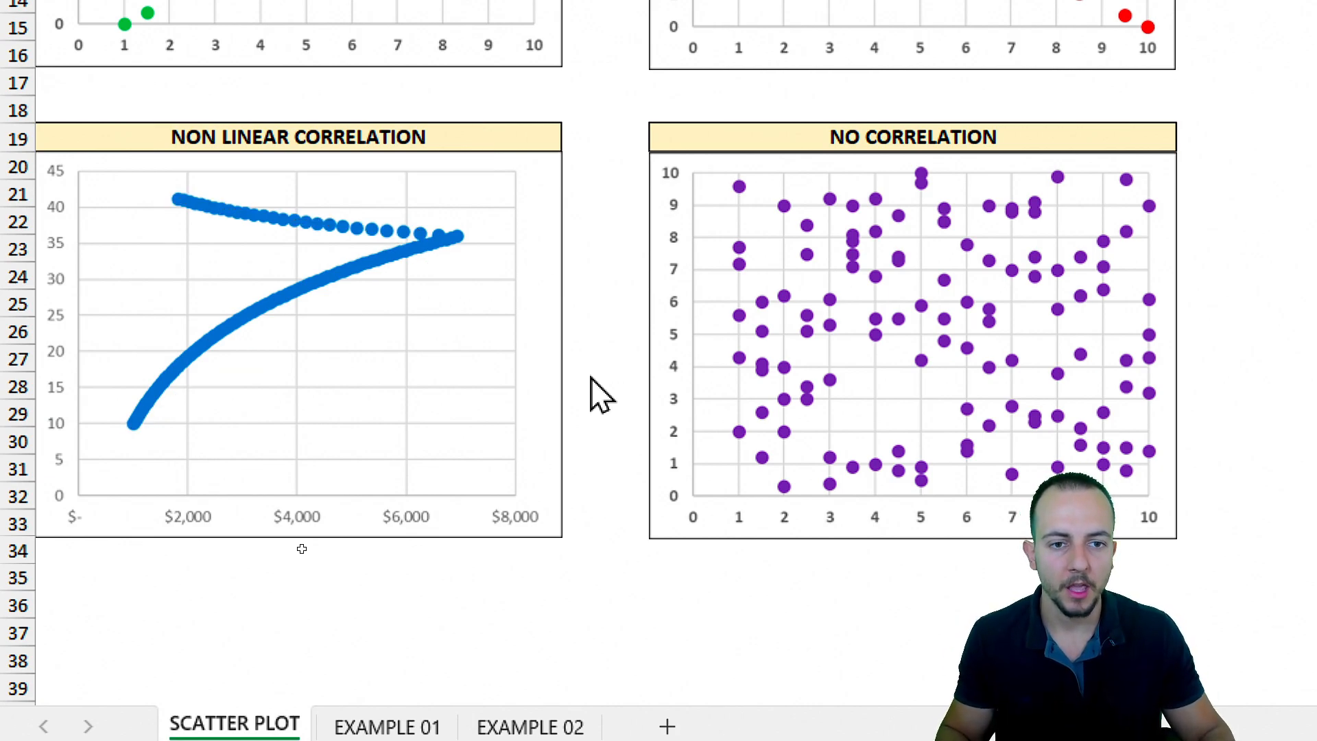
Mark the scattered points on the No Correlation chart.
key(ctrl+2)
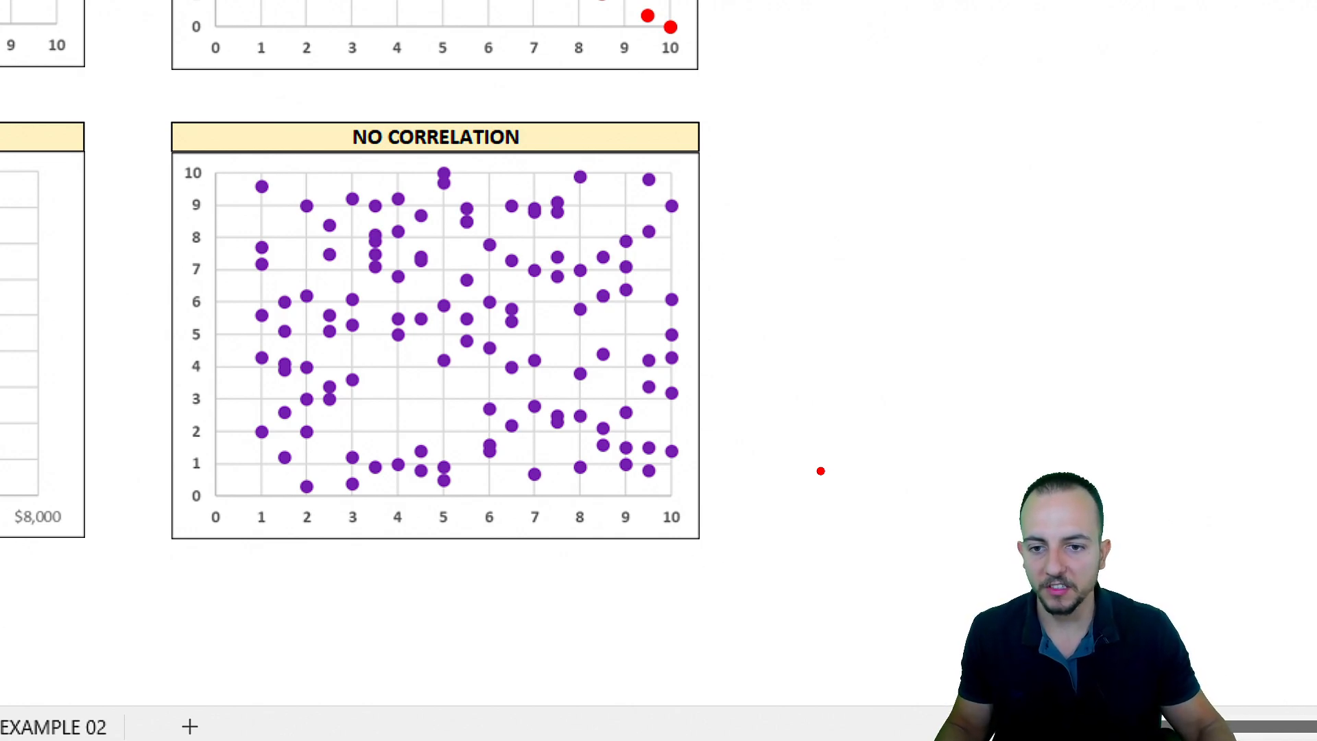
mouse_move(233, 167)
mouse_down()
mouse_move(581, 488)
mouse_move(686, 506)
mouse_move(788, 435)
mouse_up()
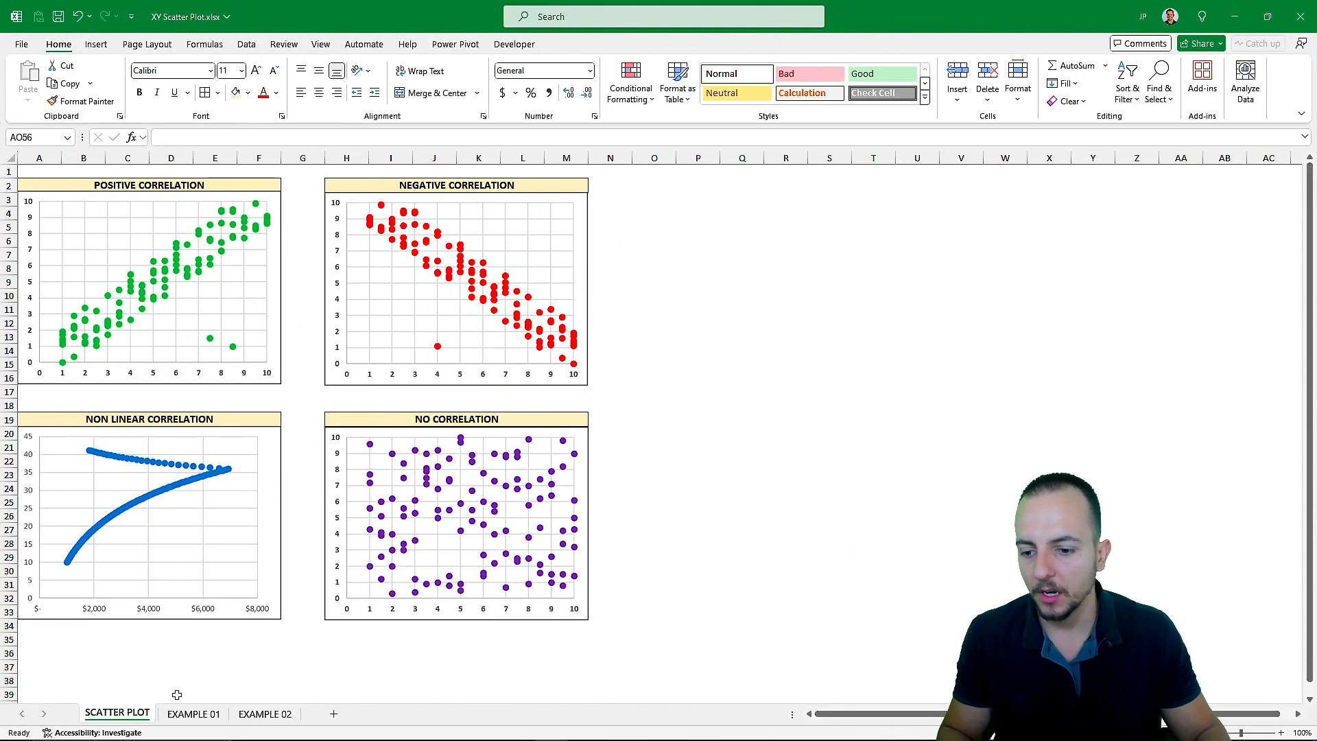
Open the EXAMPLE 01 sheet and review its data columns from DATE to MARGIN.
click(193, 713)
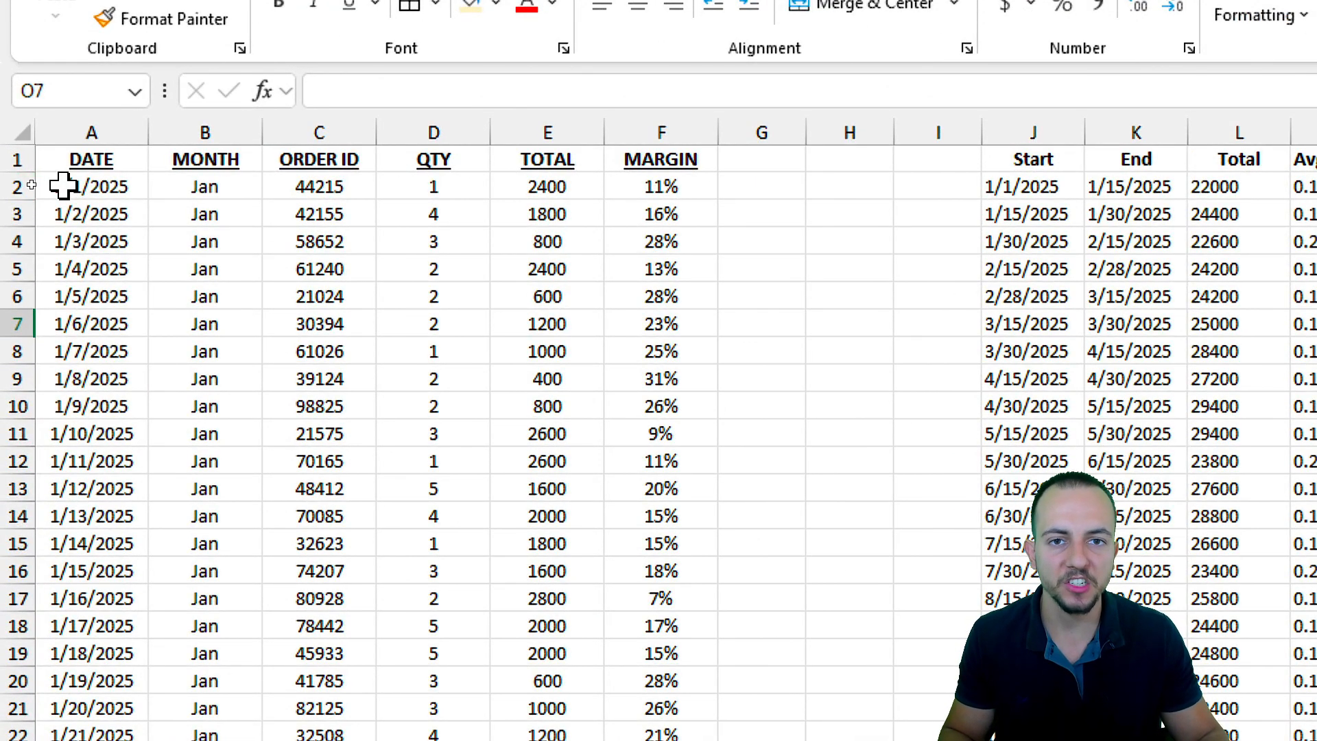
click(120, 130)
click(189, 130)
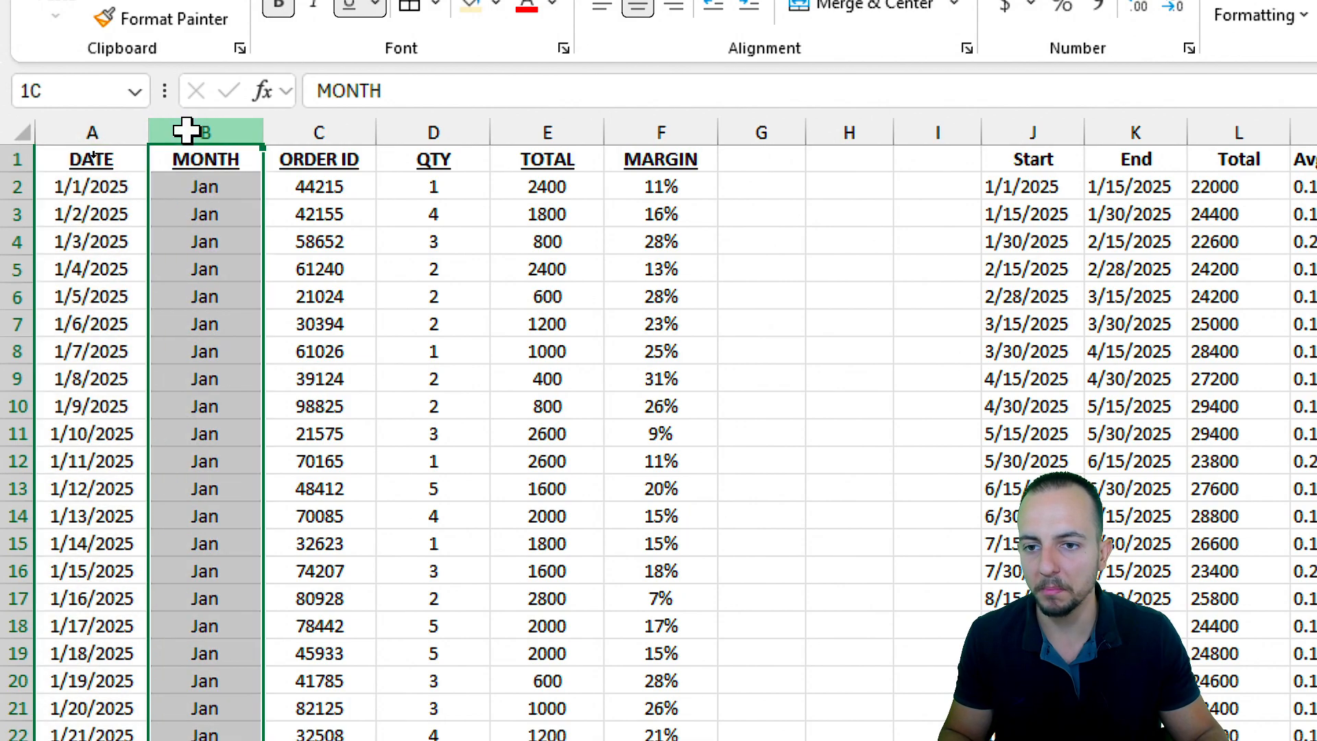
click(307, 130)
click(436, 123)
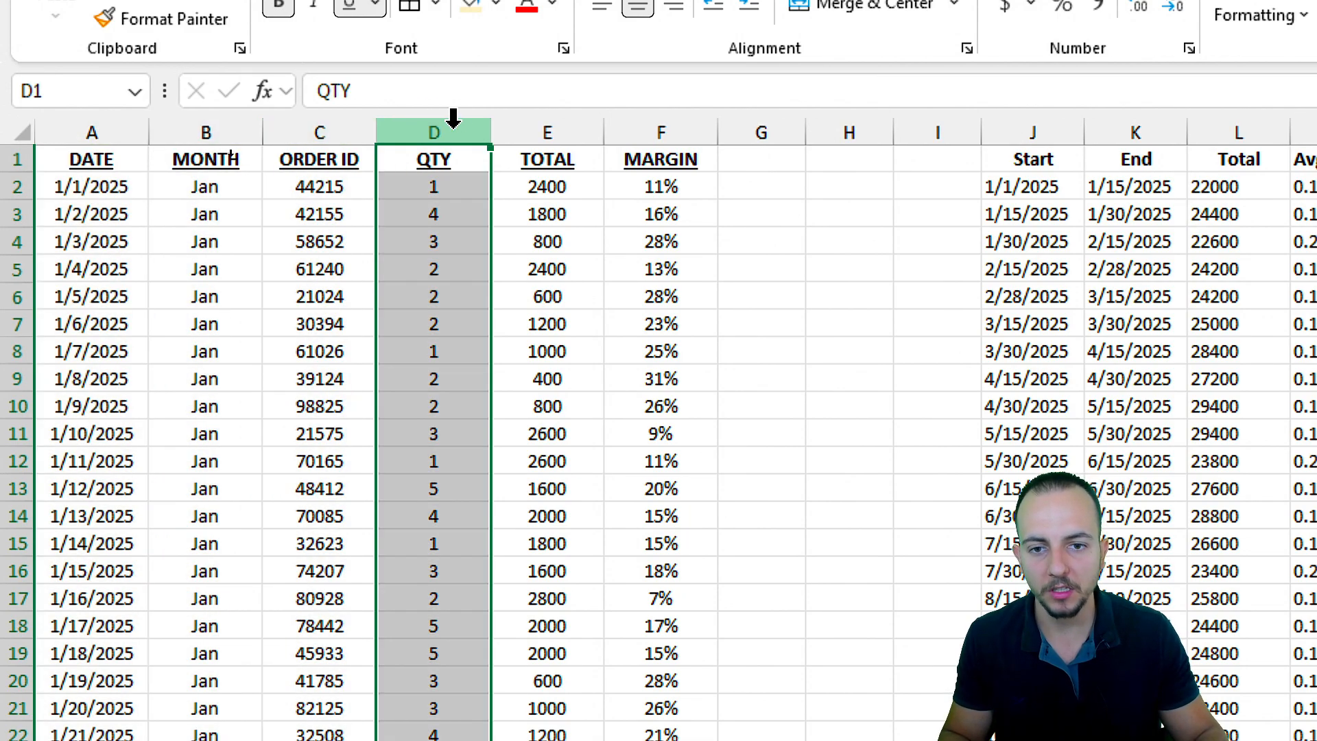
click(530, 120)
click(670, 134)
click(582, 164)
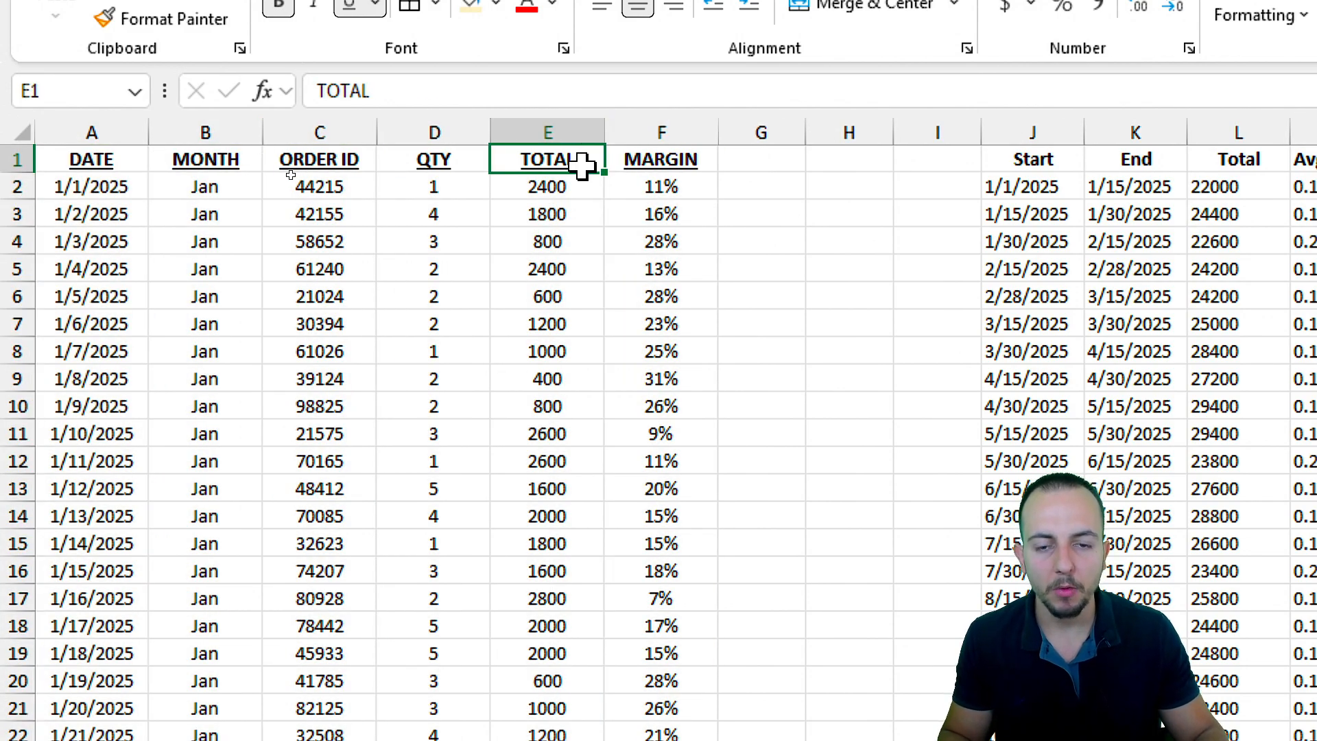
Box the TOTAL and MARGIN headers, draw an upward and a downward arrow beside them, and clear the annotations.
mouse_move(490, 138)
mouse_down()
mouse_move(612, 194)
mouse_move(719, 176)
mouse_up()
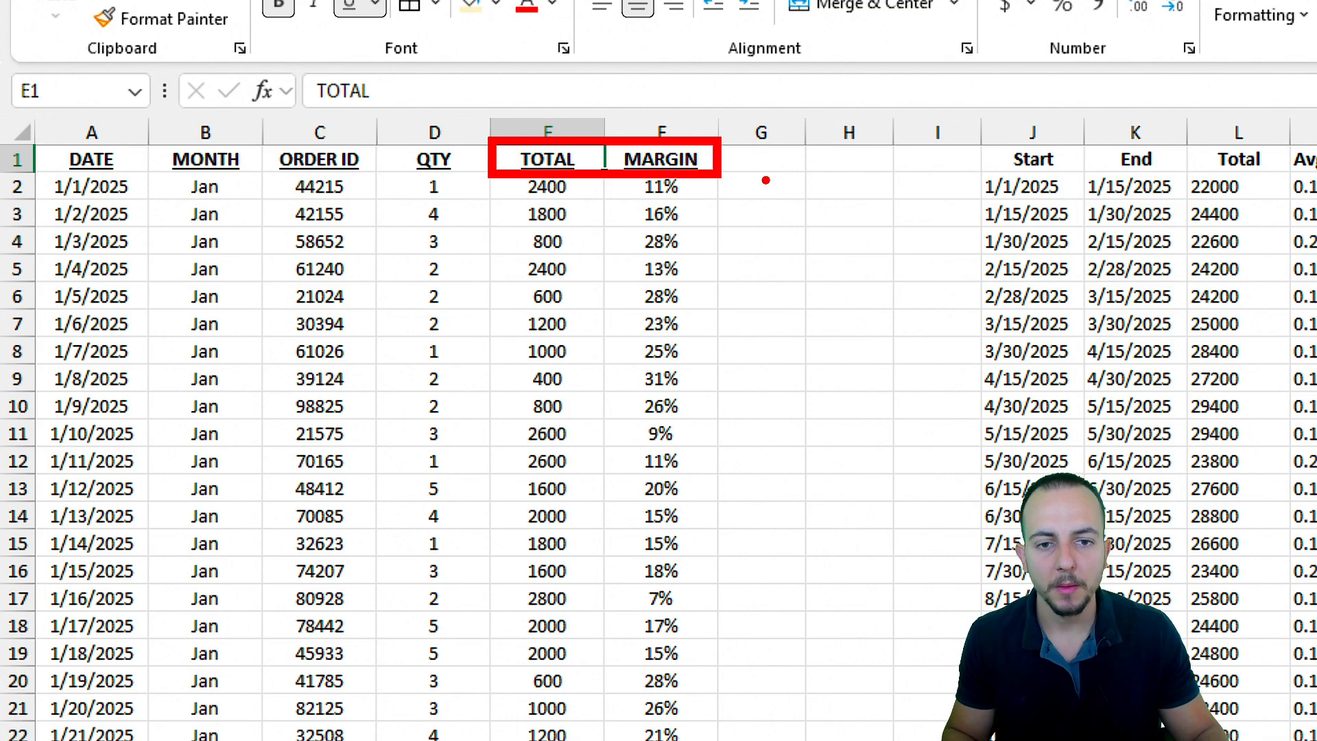
drag(748, 98, 748, 207)
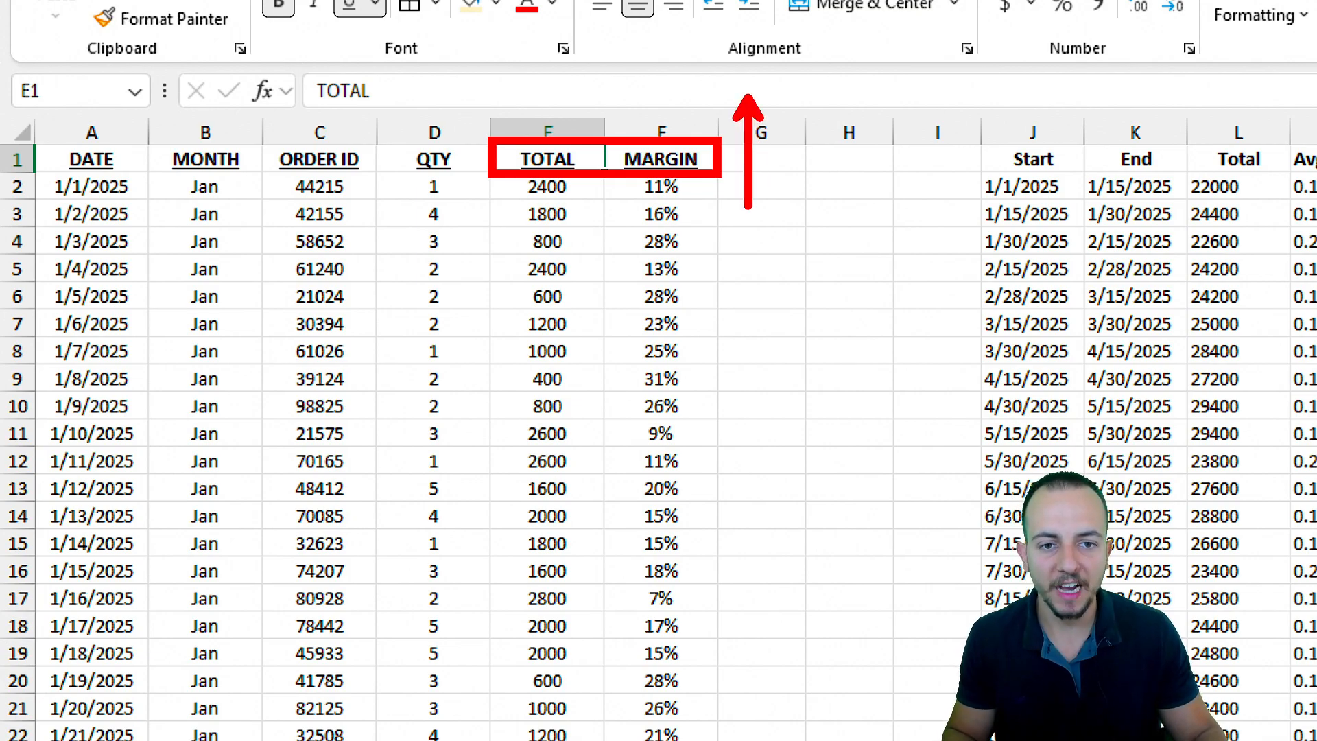
drag(474, 209, 474, 93)
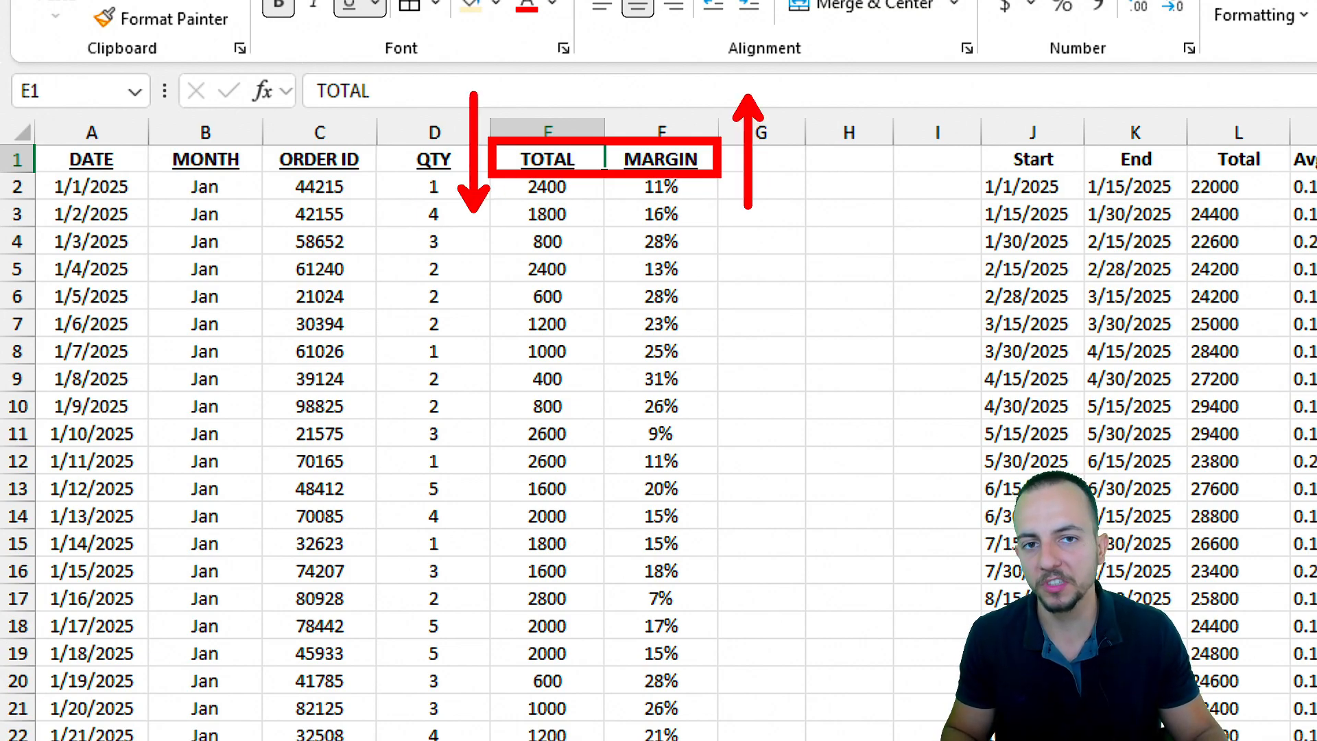
key(Escape)
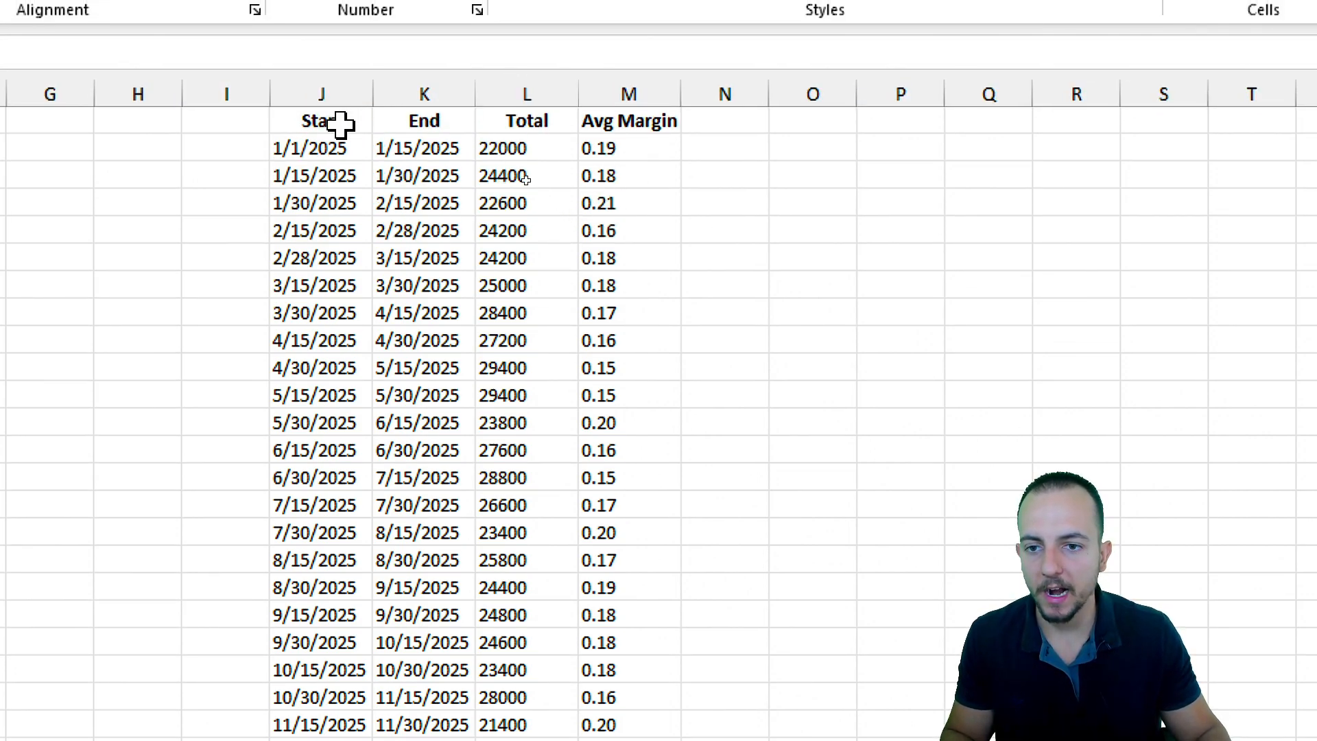
Review the half-month periods in the summary table row by row, from the 1/1/2025 start date to 6/15/2025.
click(350, 148)
key(shift+space)
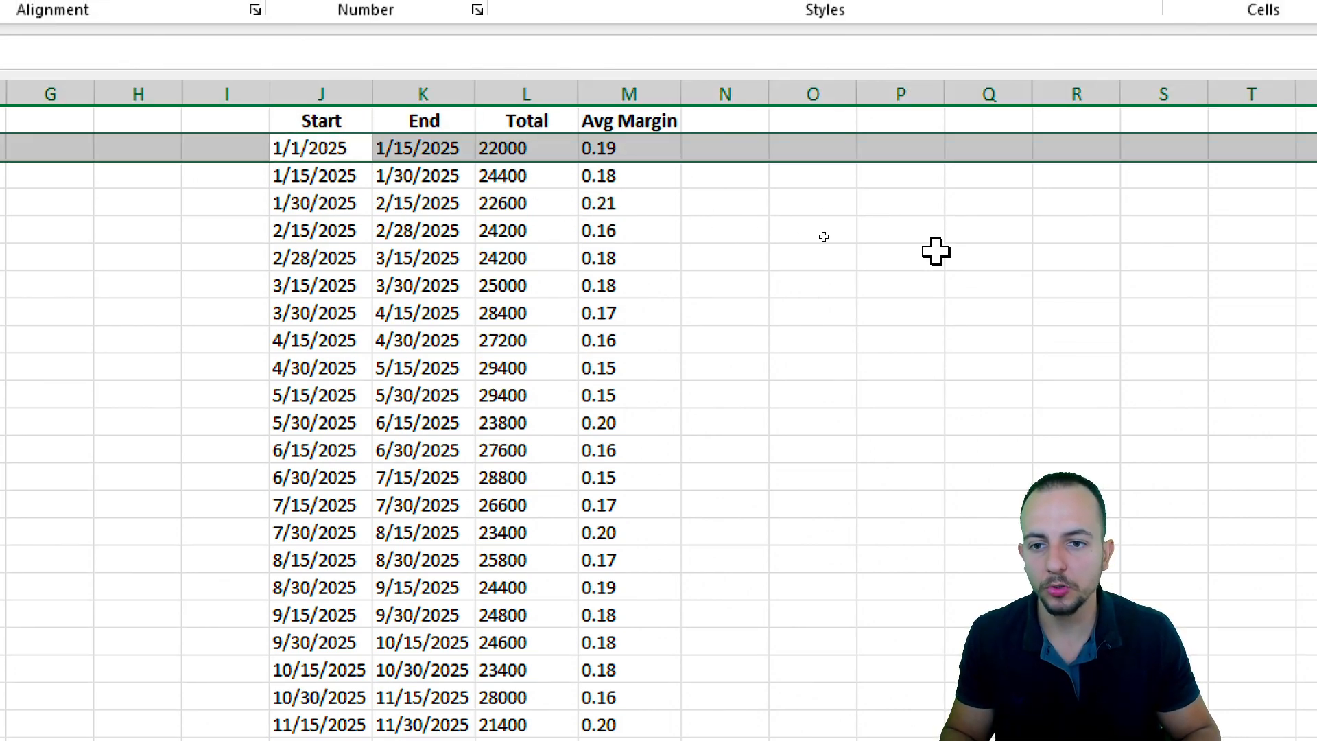
key(Down)
key(Down)
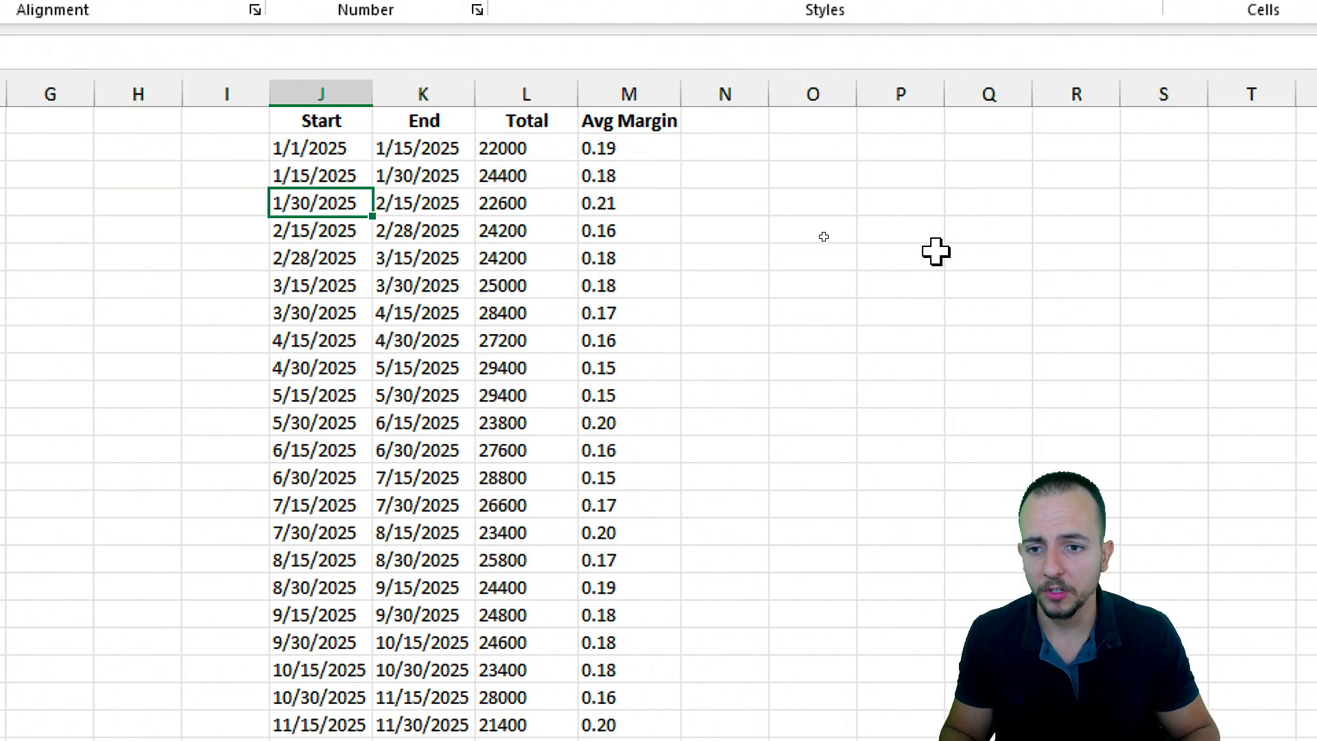
key(shift+space)
key(Down)
key(shift+space)
key(Down)
key(Down)
key(shift+space)
key(Down)
key(Down)
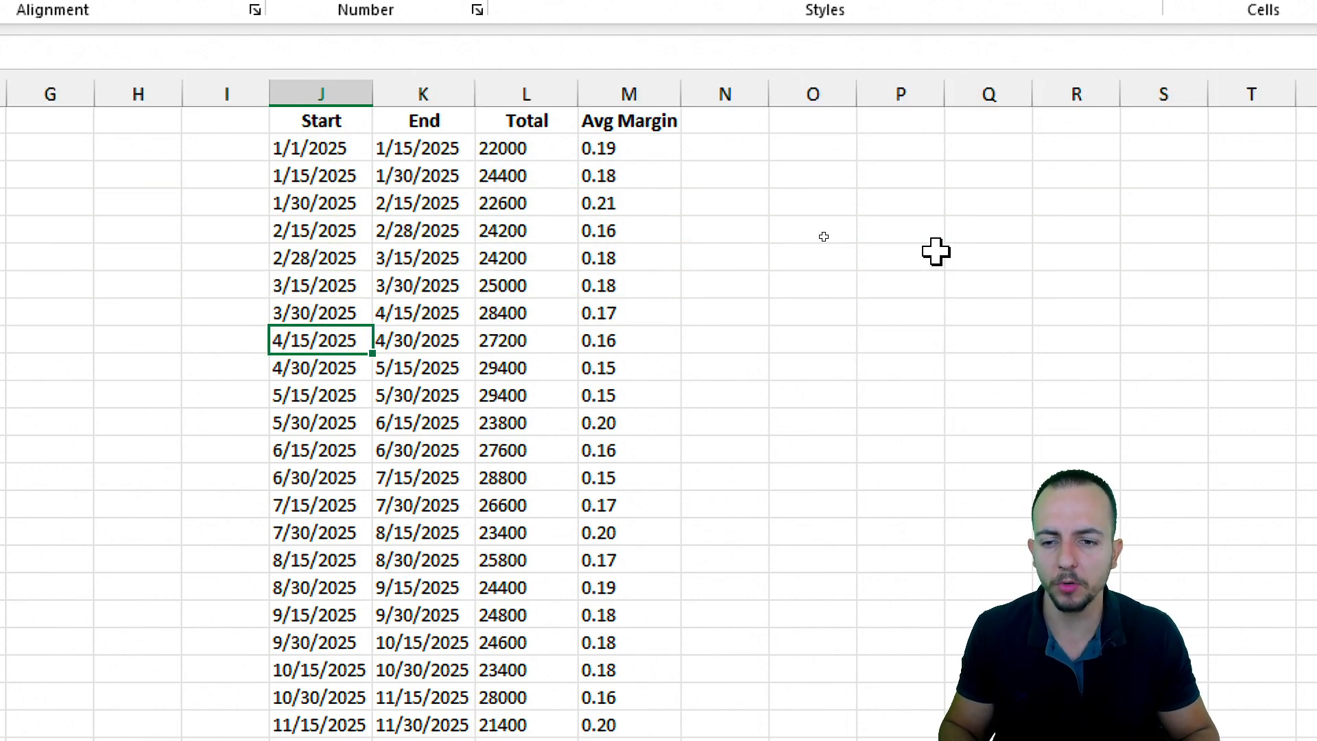
key(shift+space)
key(Down)
key(Down)
key(shift+space)
key(Down)
key(shift+space)
key(Down)
key(shift+space)
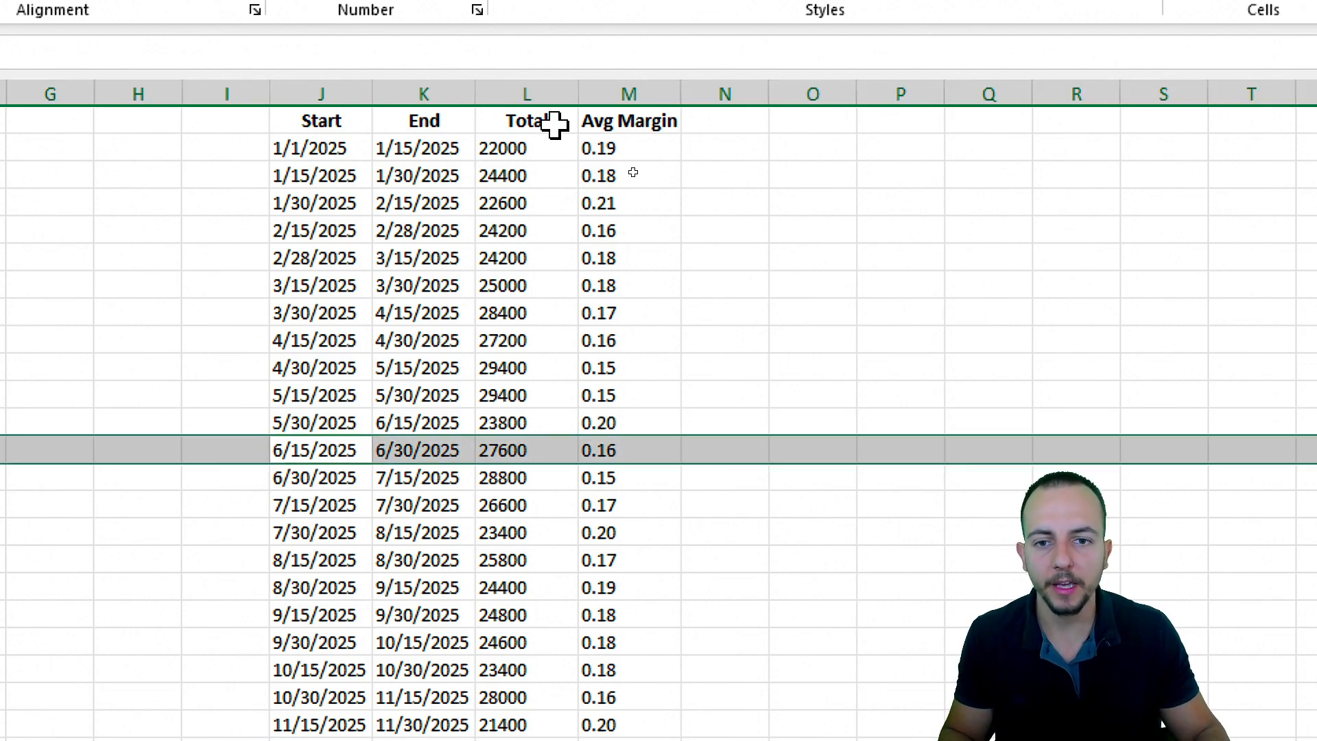
Inspect the SUMIFS formula in the first Total cell, marking its start and end dates, and leave it unedited.
drag(308, 148, 447, 146)
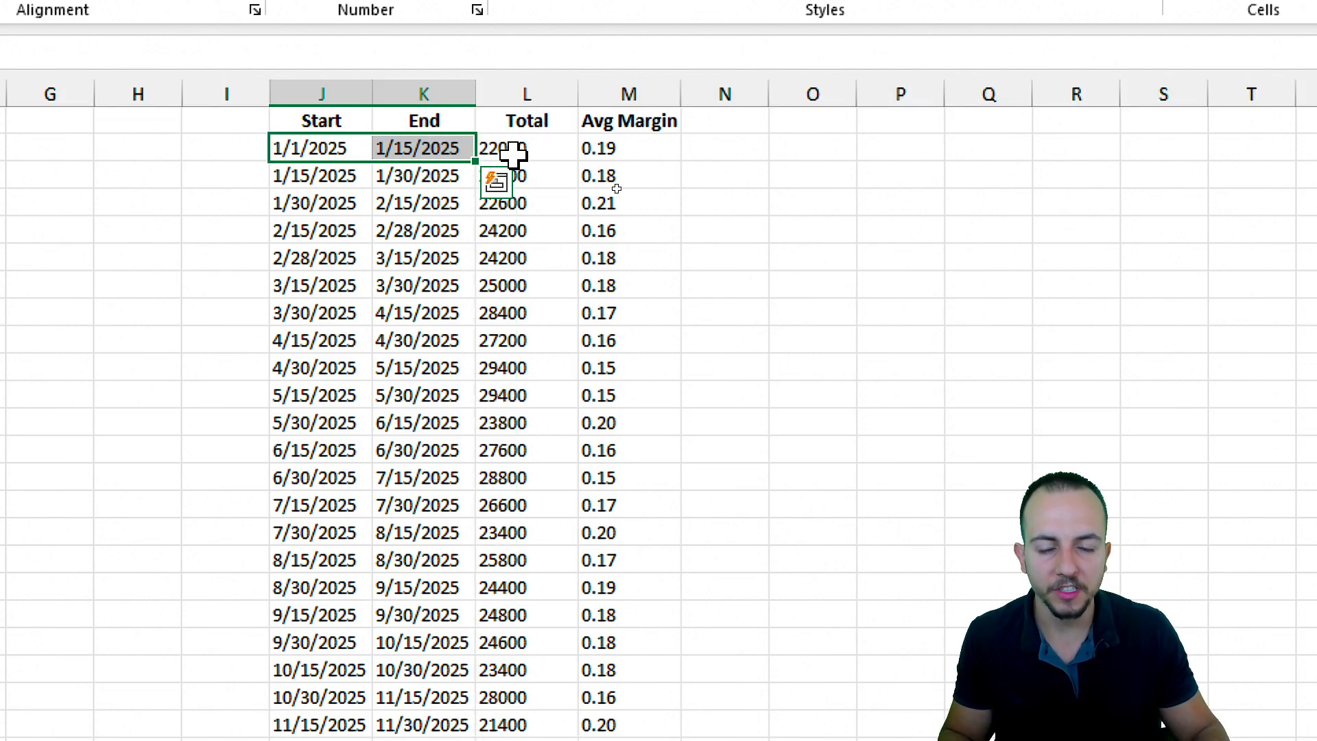
click(535, 149)
double_click(535, 149)
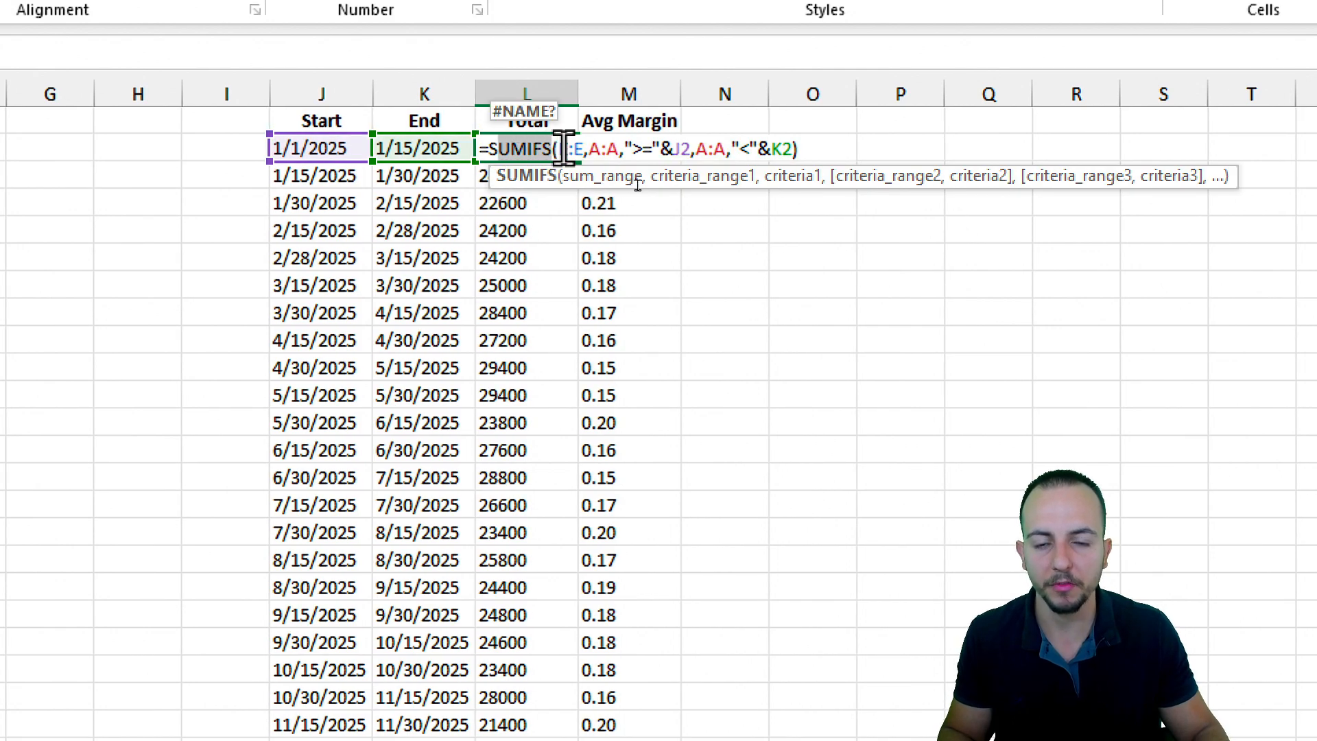
mouse_move(266, 124)
mouse_down()
mouse_move(368, 162)
mouse_move(476, 171)
mouse_up()
drag(354, 100, 363, 39)
drag(457, 104, 500, 45)
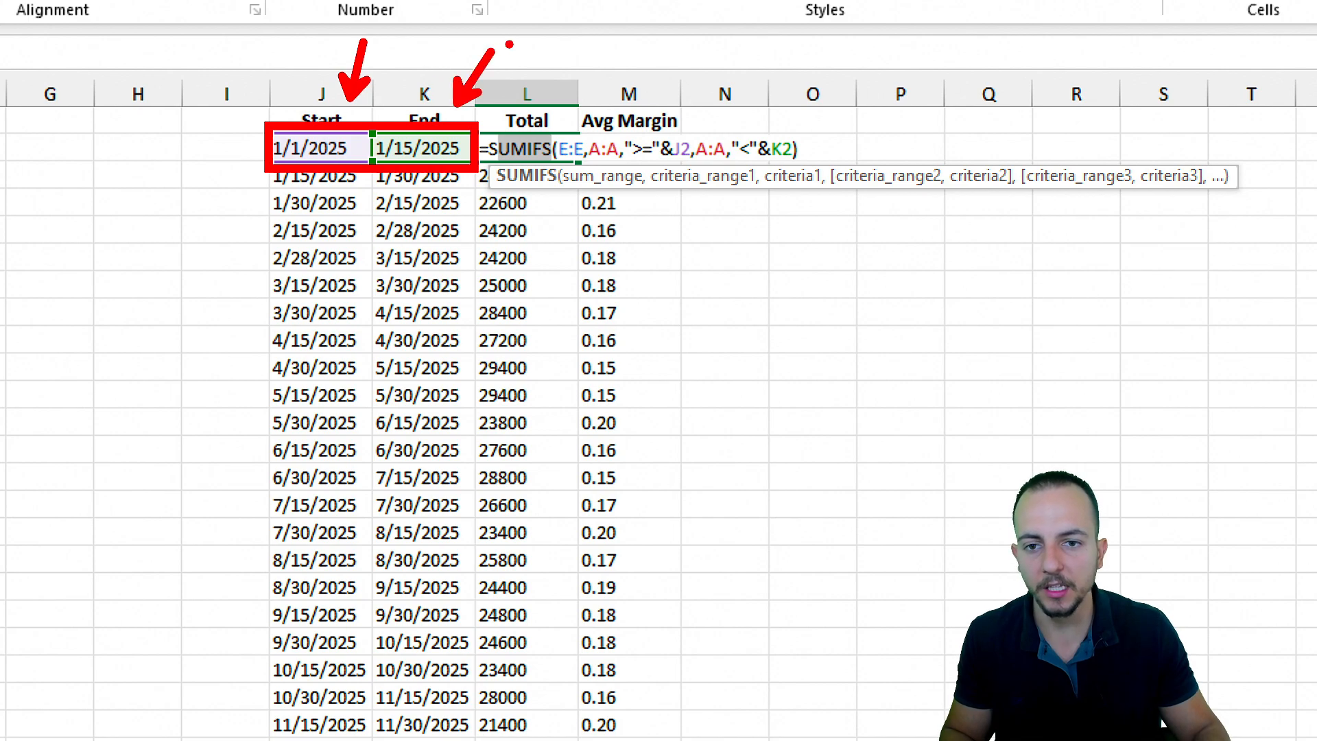
key(Escape)
key(Escape)
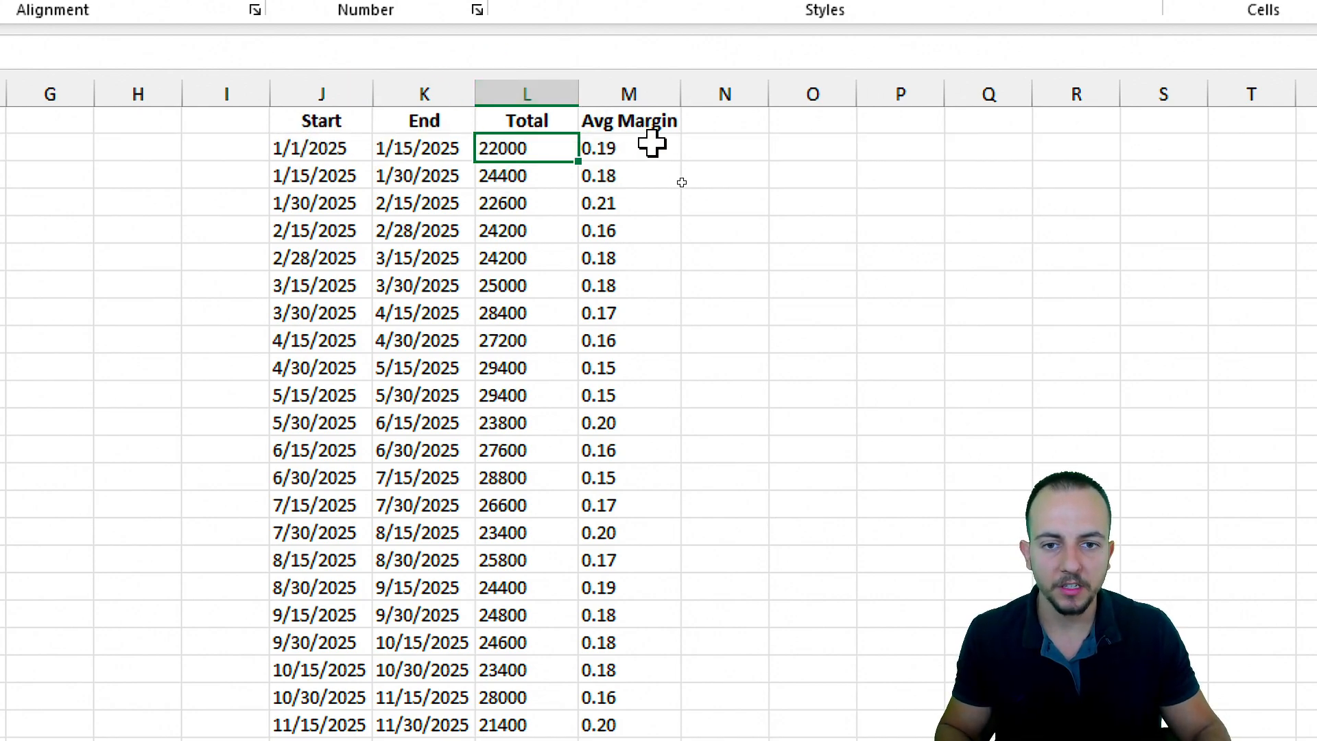
Box the Avg Margin header temporarily and inspect the AVERAGEIFS formula in the first cell below it.
click(652, 140)
drag(577, 101, 703, 139)
key(Escape)
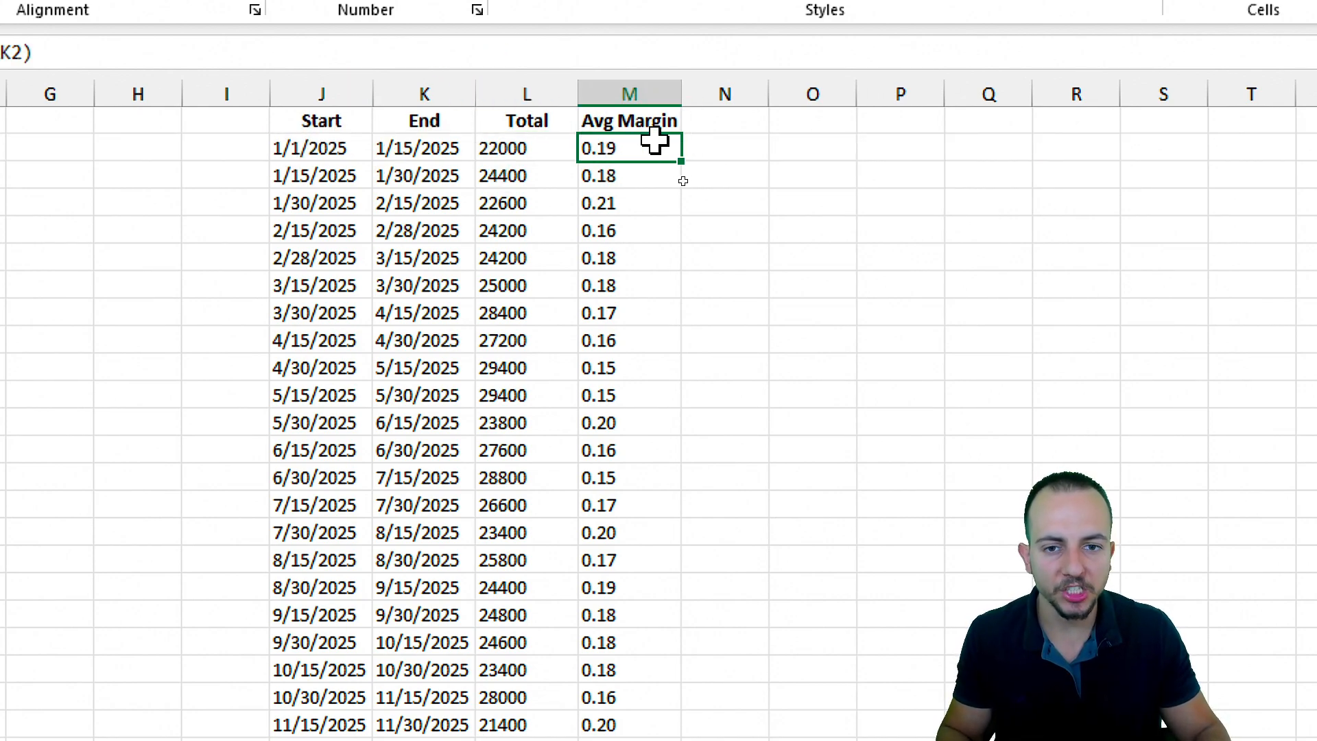
double_click(627, 145)
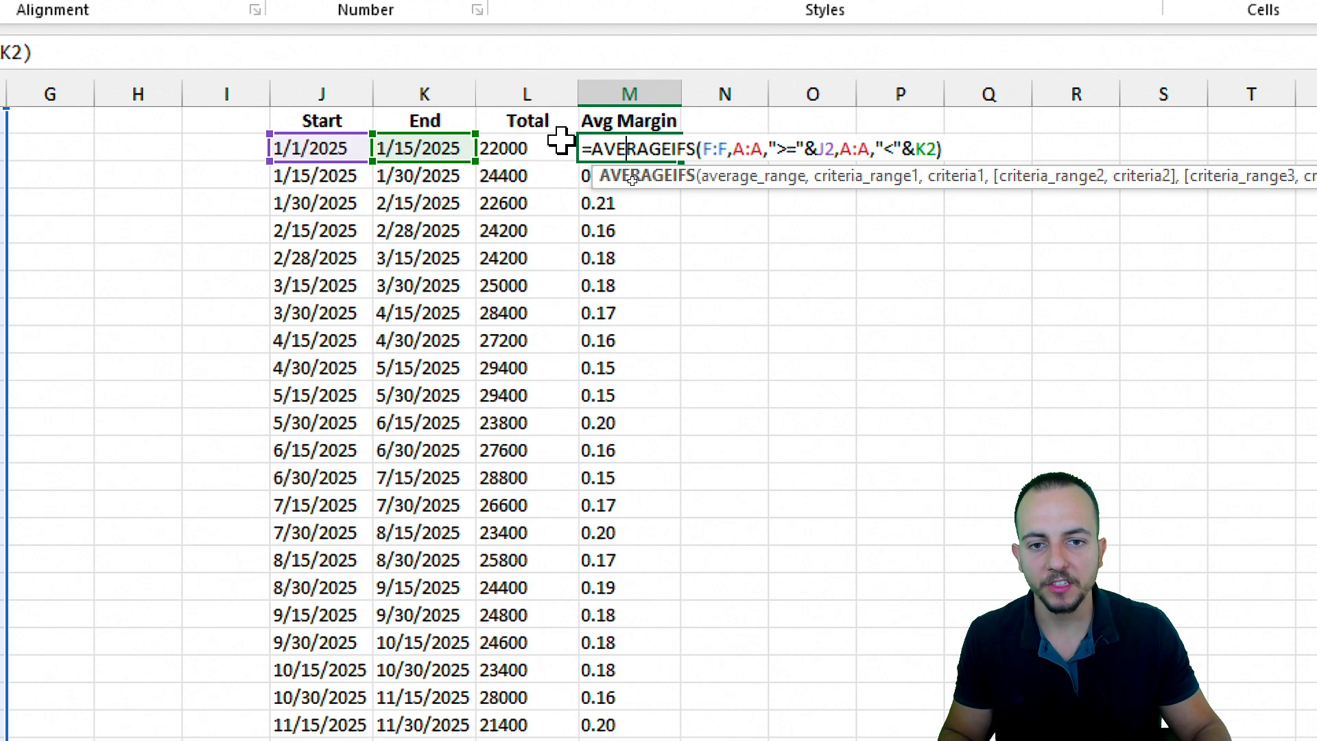
double_click(614, 147)
key(Escape)
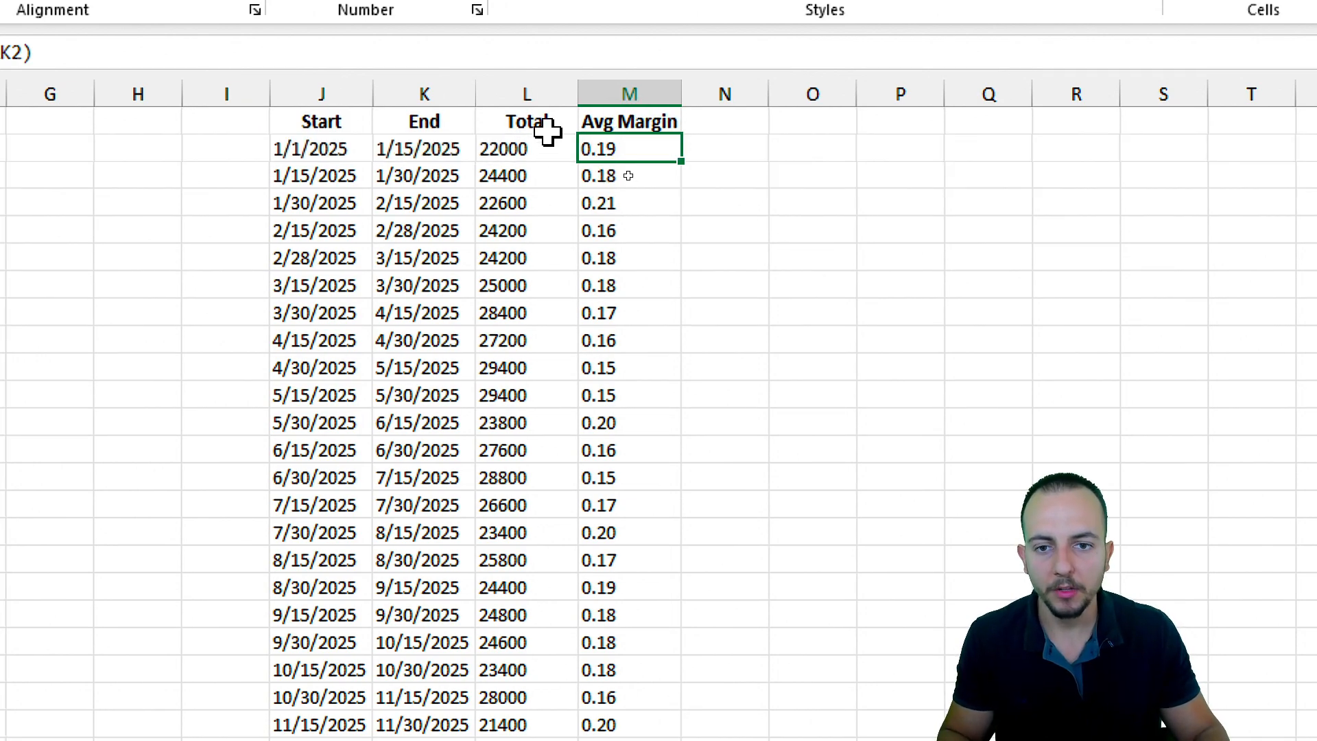
Select the Total and Avg Margin data with headers, label them X and Y with temporary annotations, and clear the marks.
drag(542, 123, 644, 644)
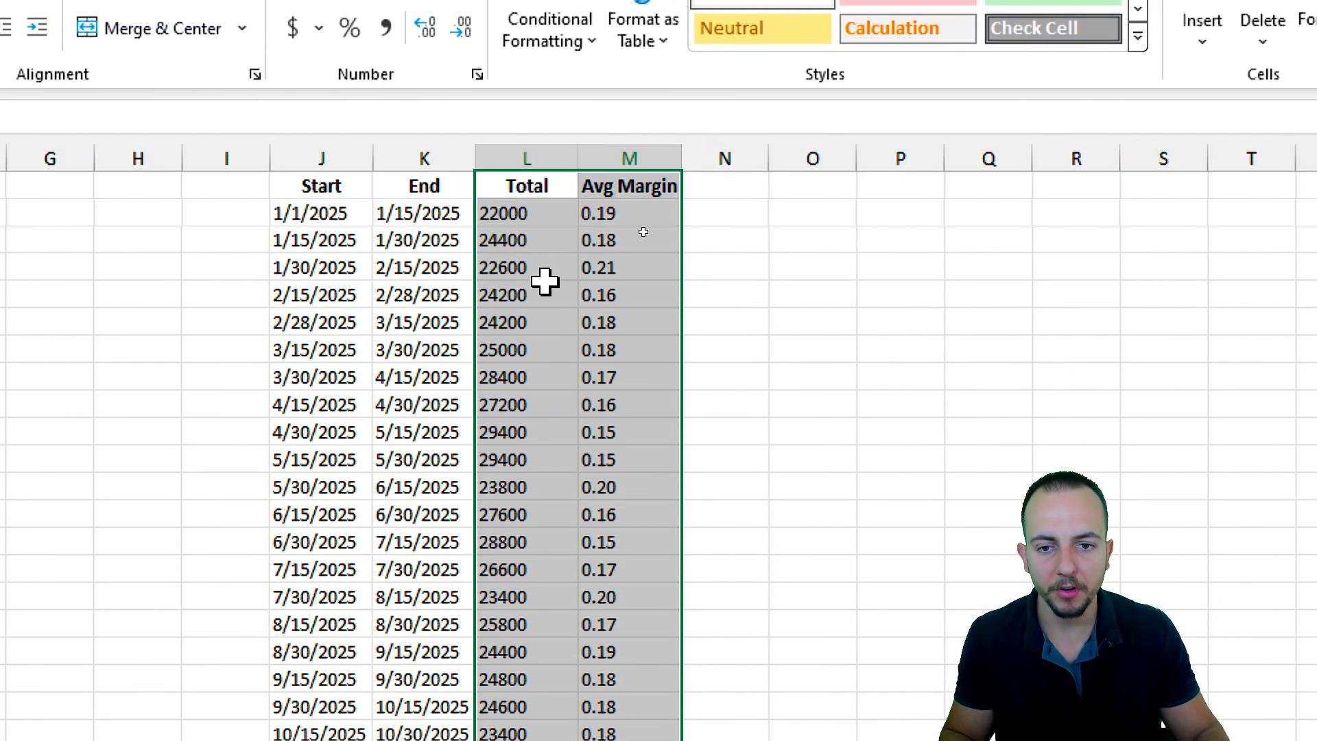
mouse_move(503, 161)
mouse_down()
mouse_move(566, 96)
mouse_move(568, 159)
mouse_up()
drag(602, 98, 647, 127)
drag(672, 87, 619, 165)
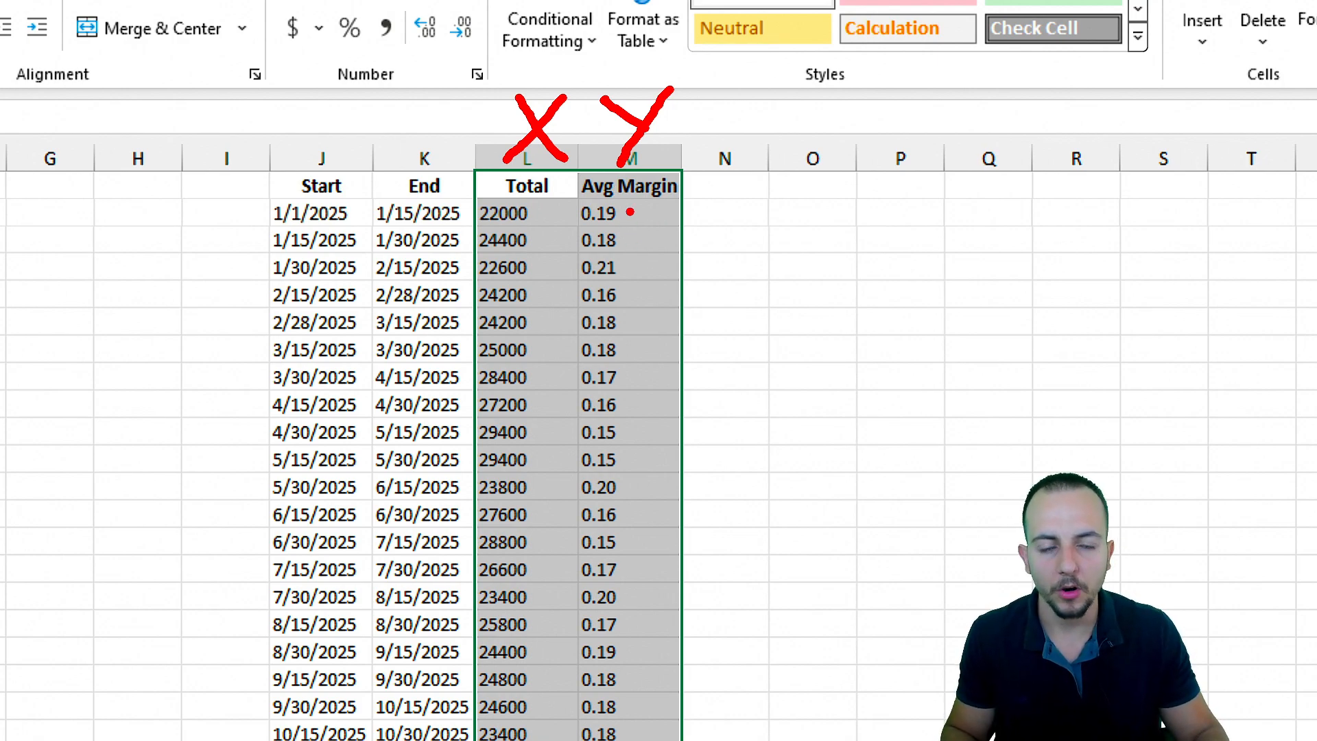
mouse_move(630, 212)
mouse_down()
mouse_move(524, 271)
mouse_move(427, 254)
mouse_up()
drag(477, 171, 717, 177)
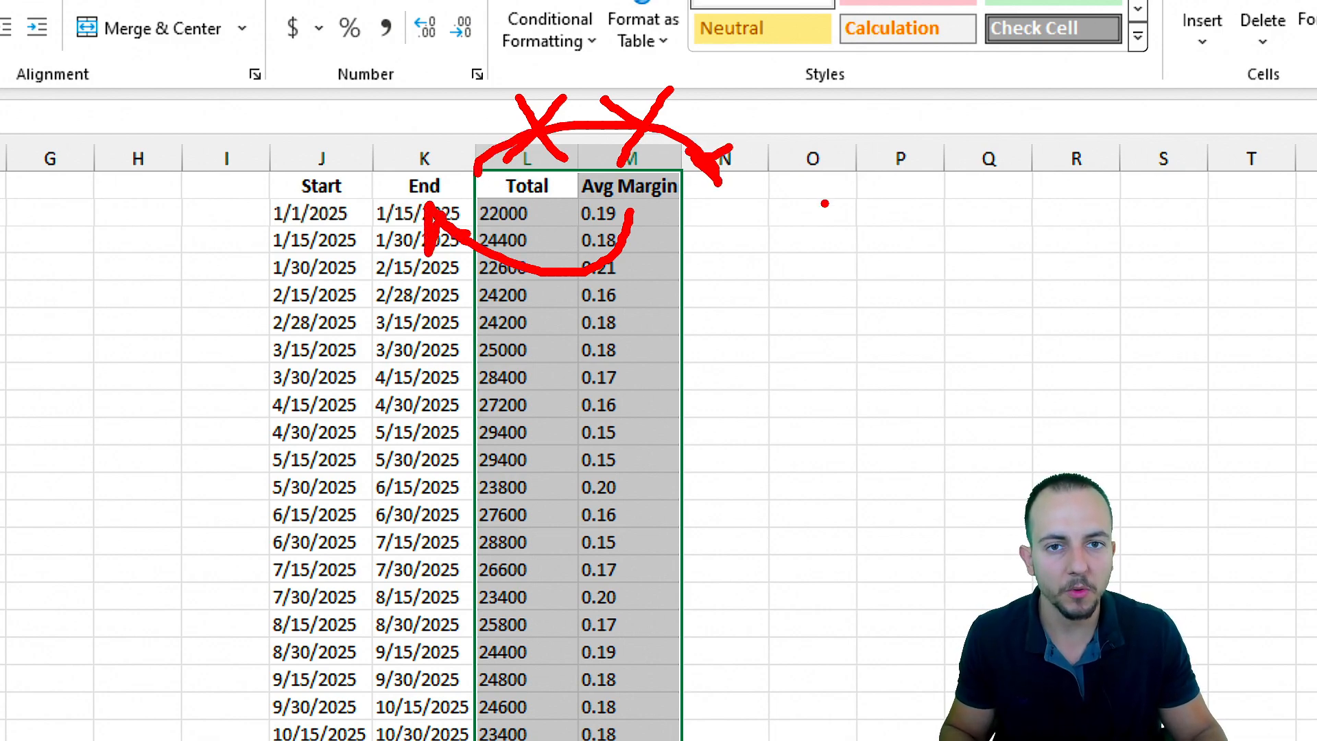
key(ctrl+z)
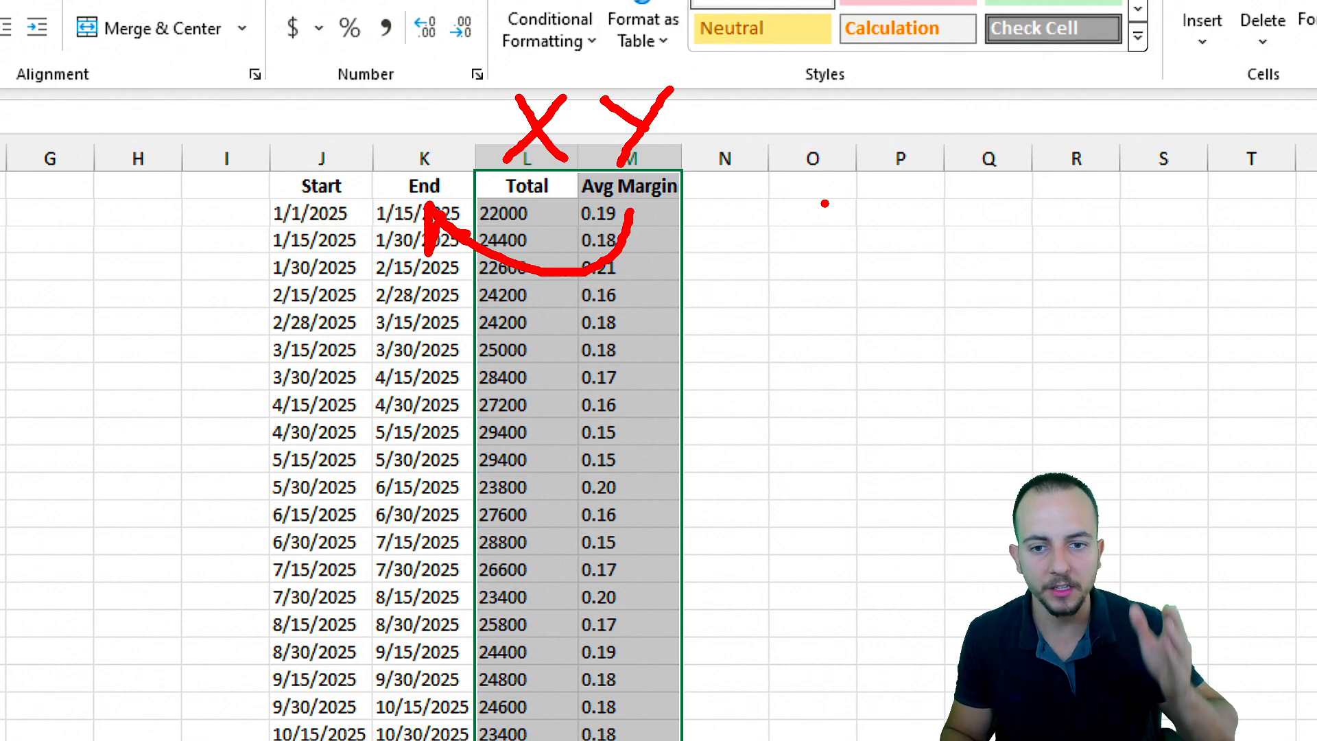
key(ctrl+z)
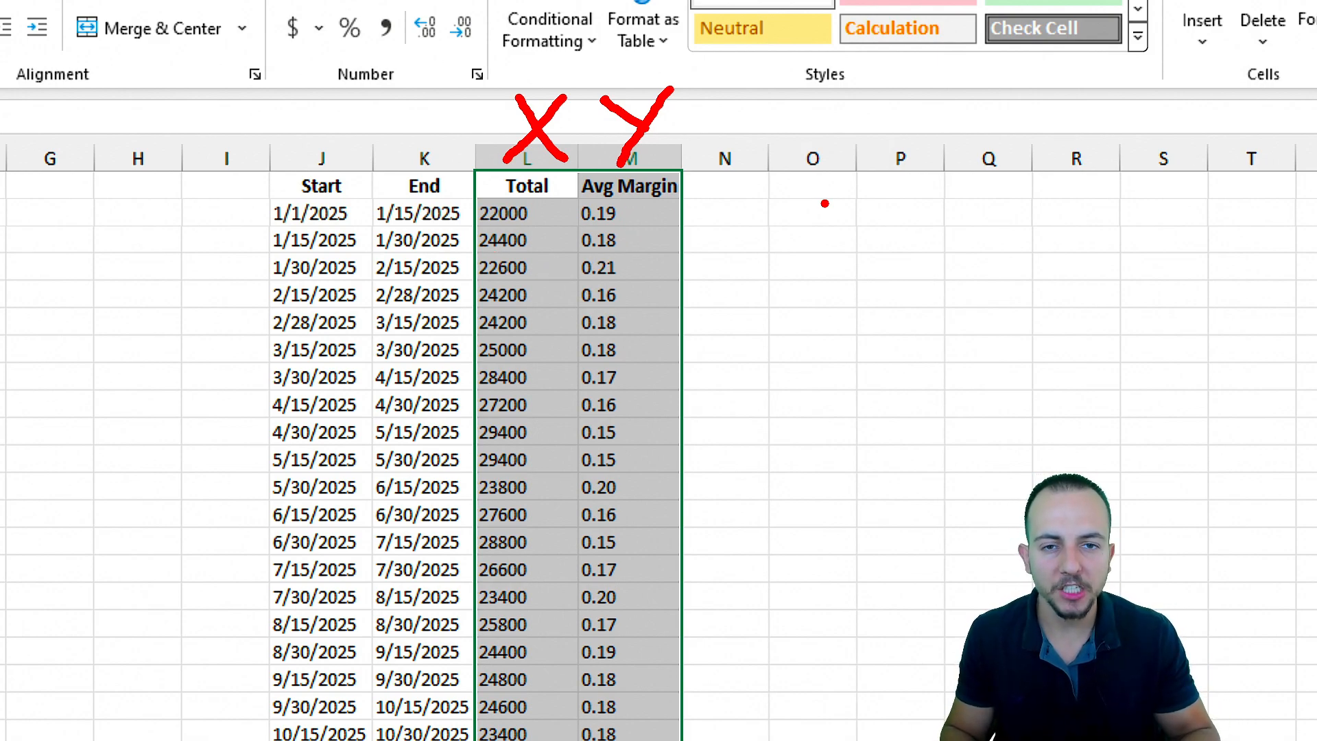
key(Escape)
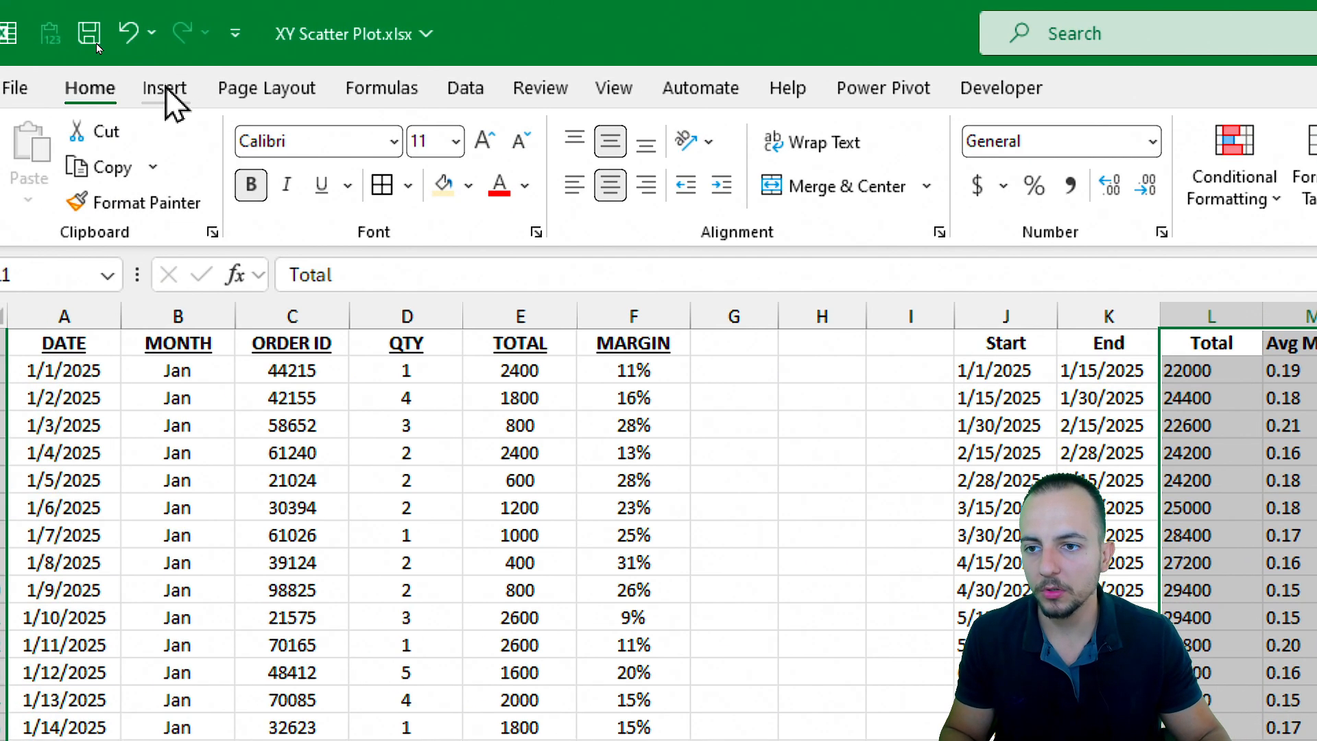
Insert a markers-only scatter chart of Total against Avg Margin and place it beside the Avg Margin column.
click(167, 88)
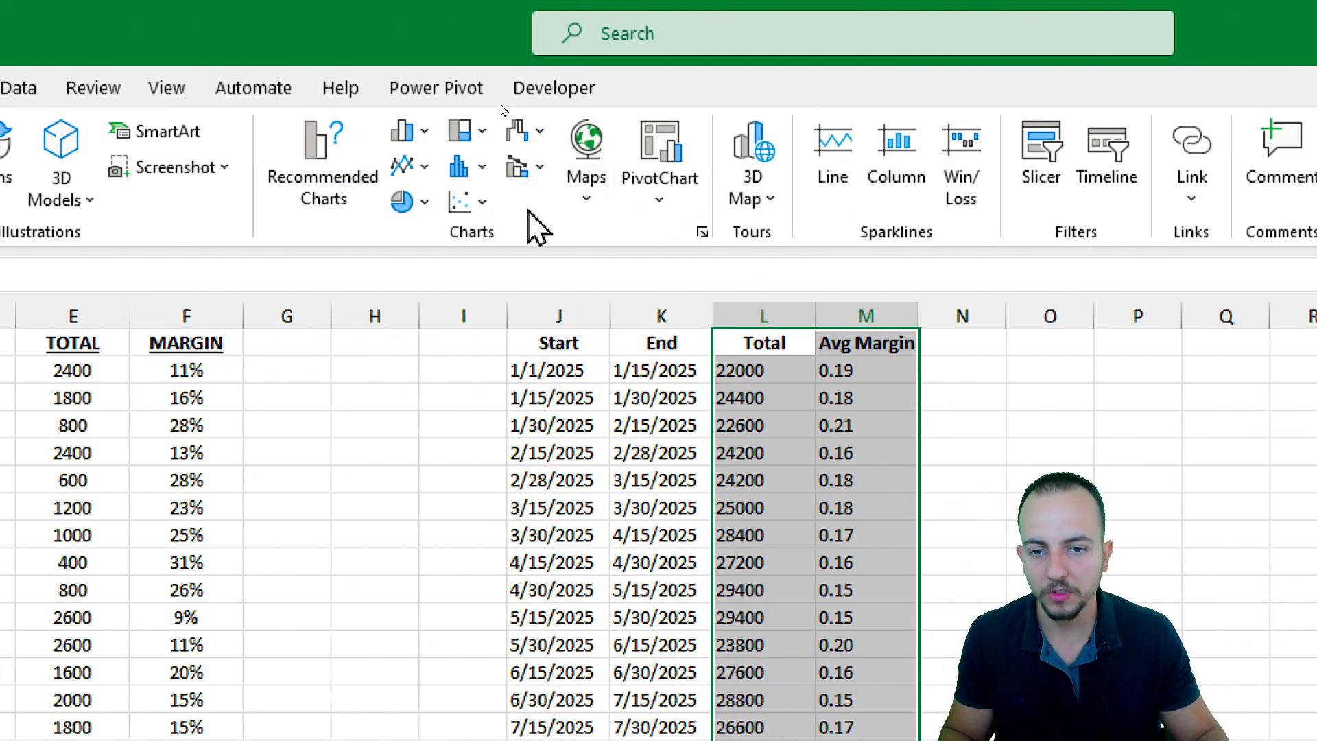
click(912, 201)
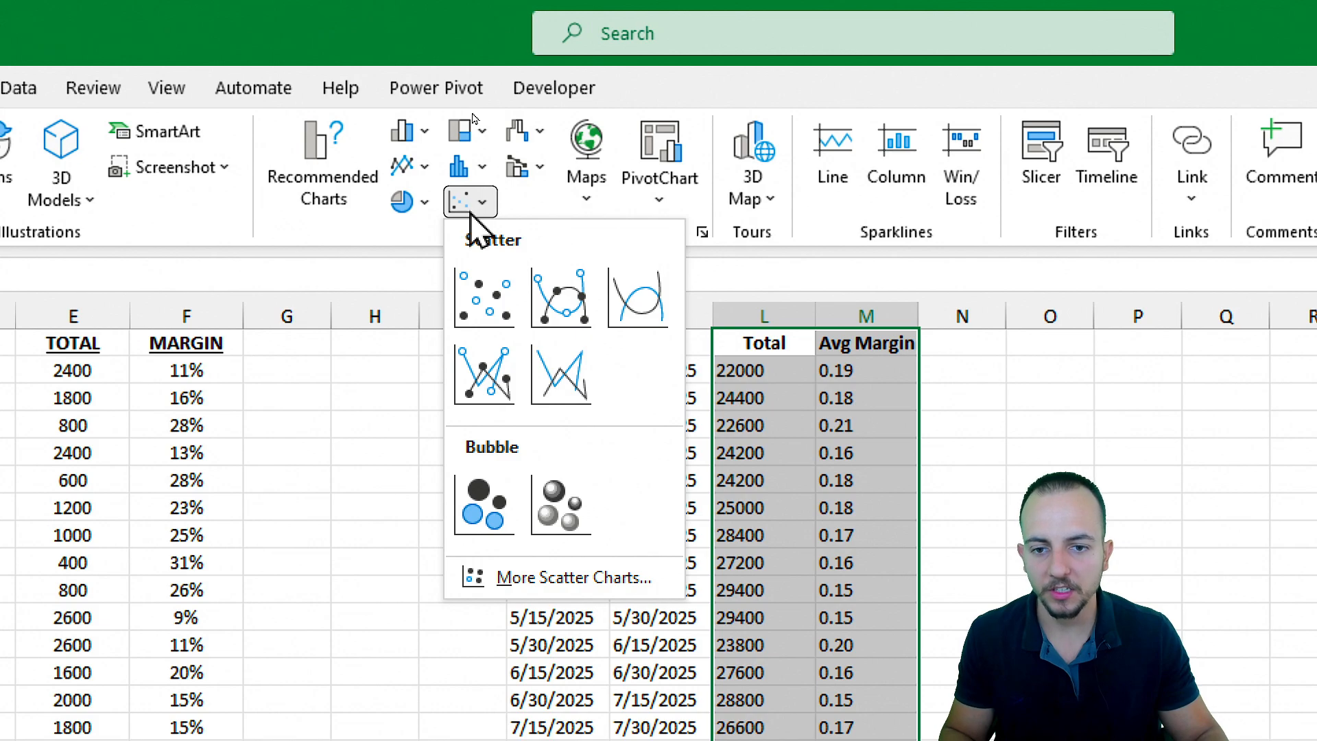
click(485, 297)
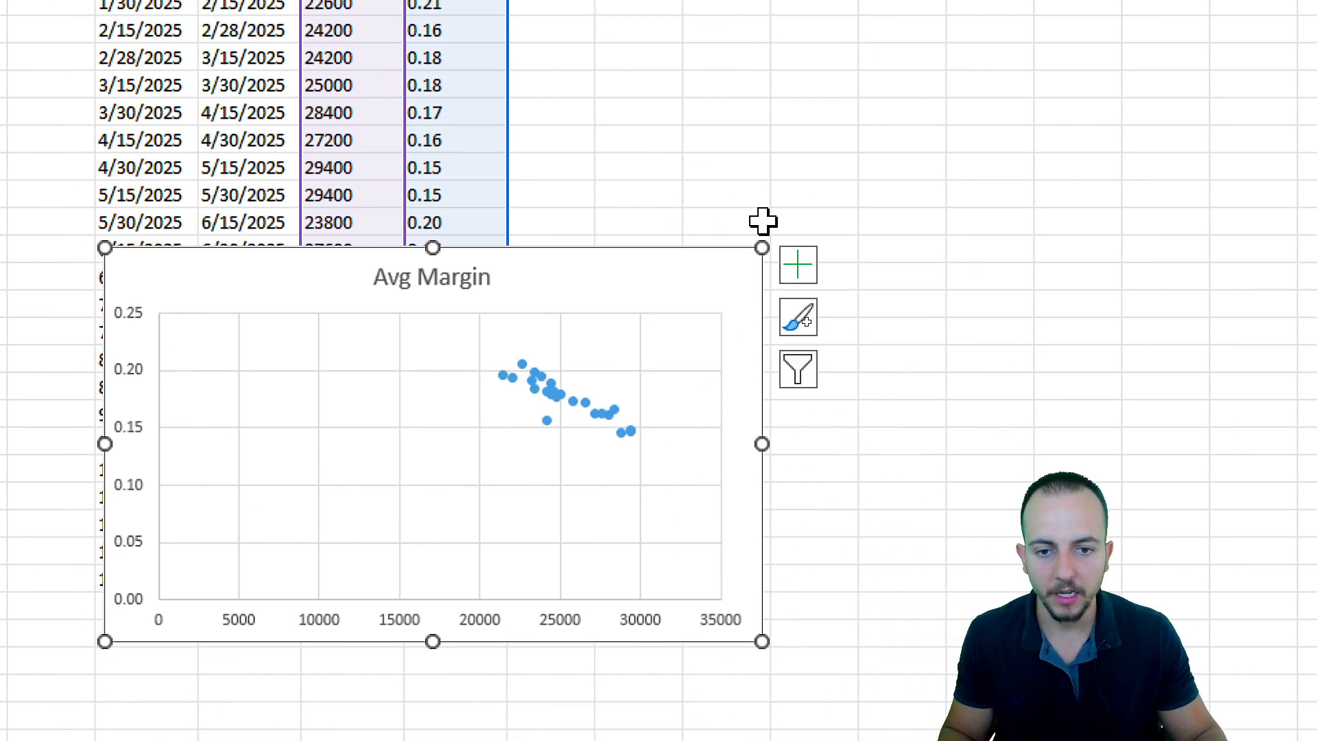
drag(712, 256, 1149, 0)
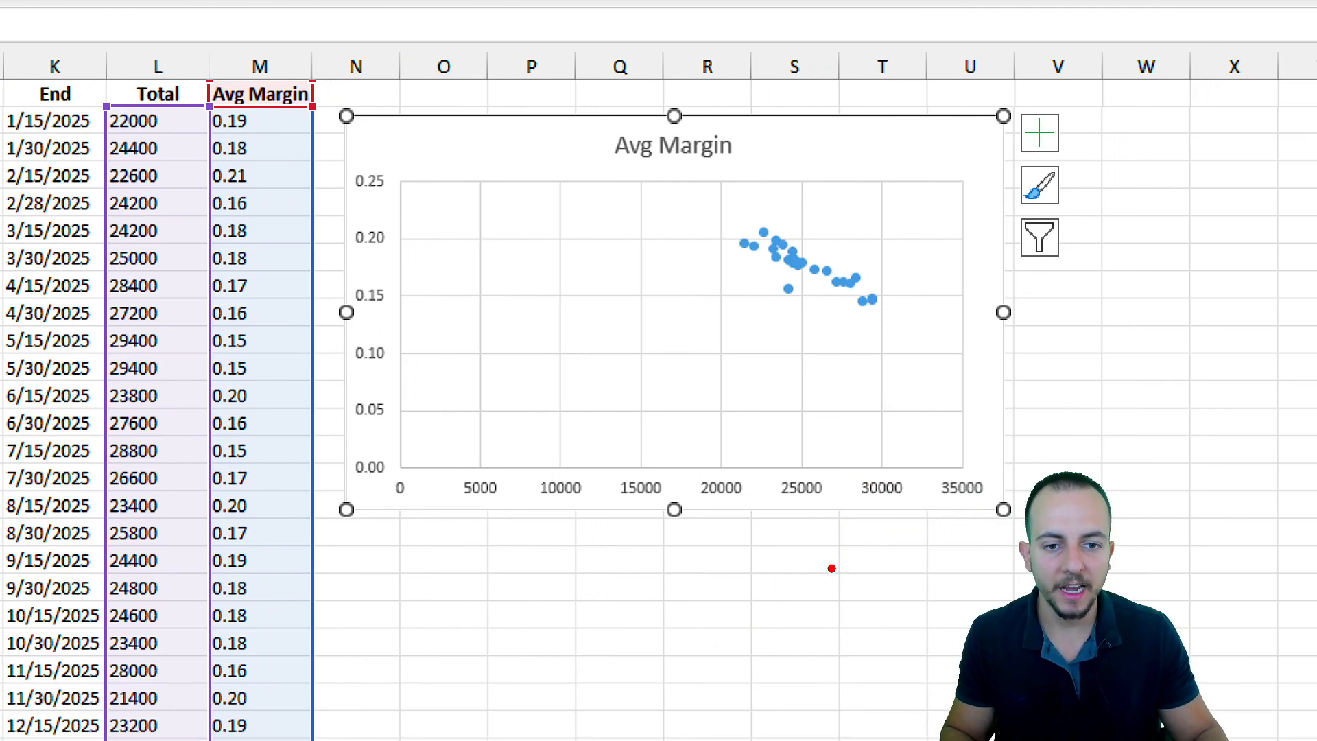
Draw two downward-sloping arrows along the scatter points and erase them.
drag(808, 314, 705, 224)
drag(879, 265, 776, 191)
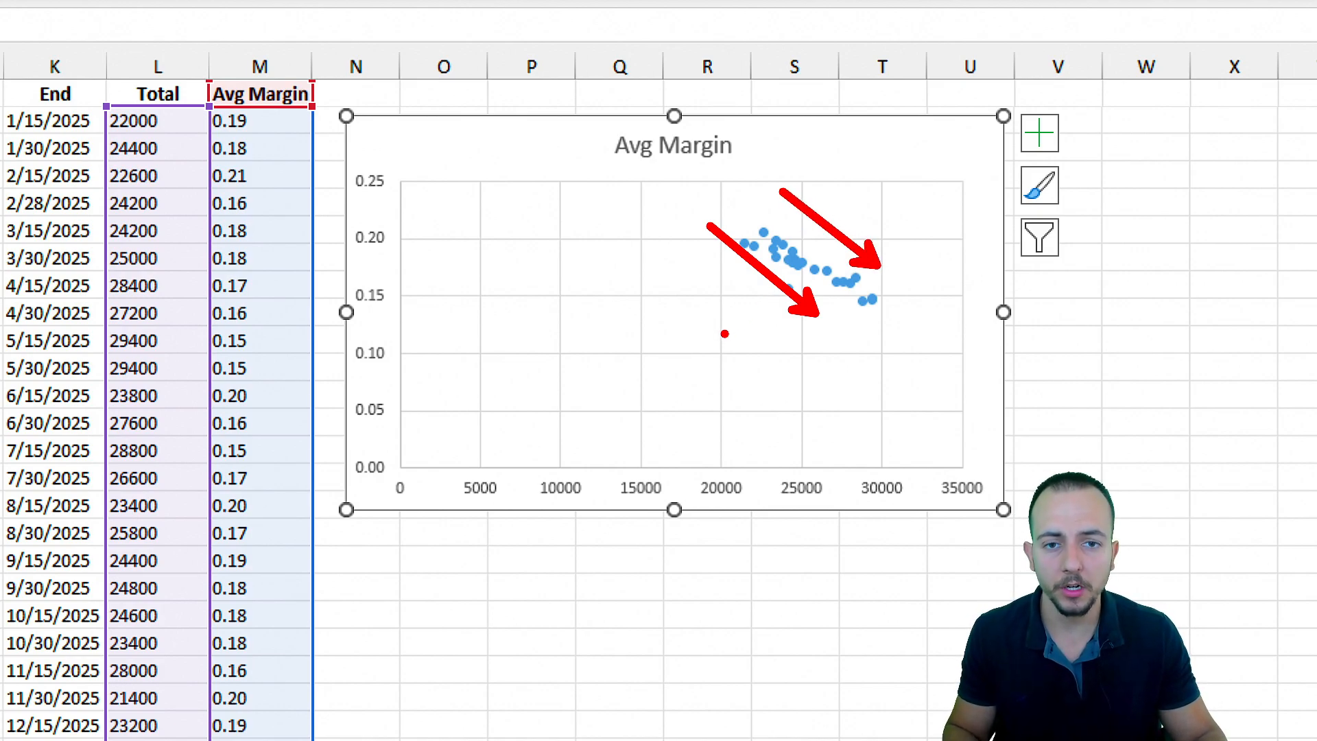
key(ctrl+z)
key(ctrl+z)
key(Escape)
Draw an upward arrow along the chart's vertical axis and a leftward arrow along its horizontal axis, and erase both.
drag(397, 197, 397, 412)
drag(632, 470, 876, 469)
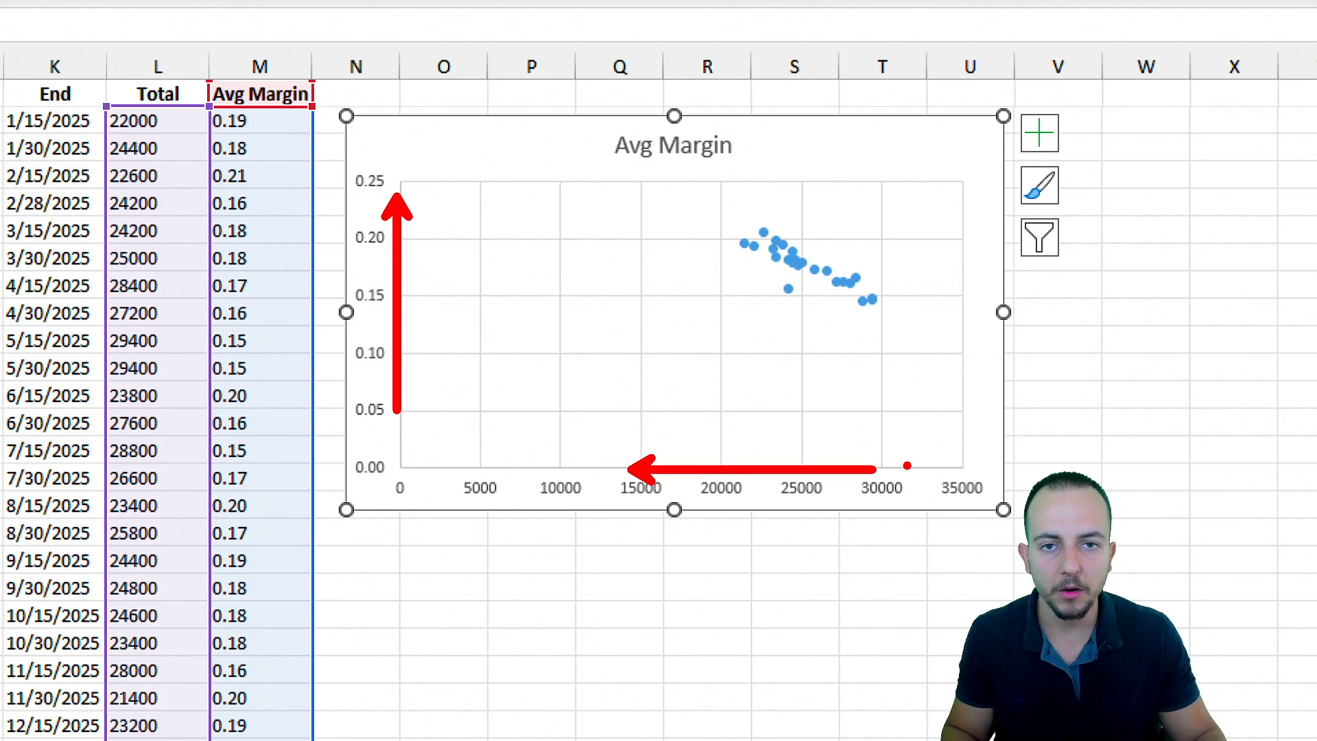
key(ctrl+z)
key(ctrl+z)
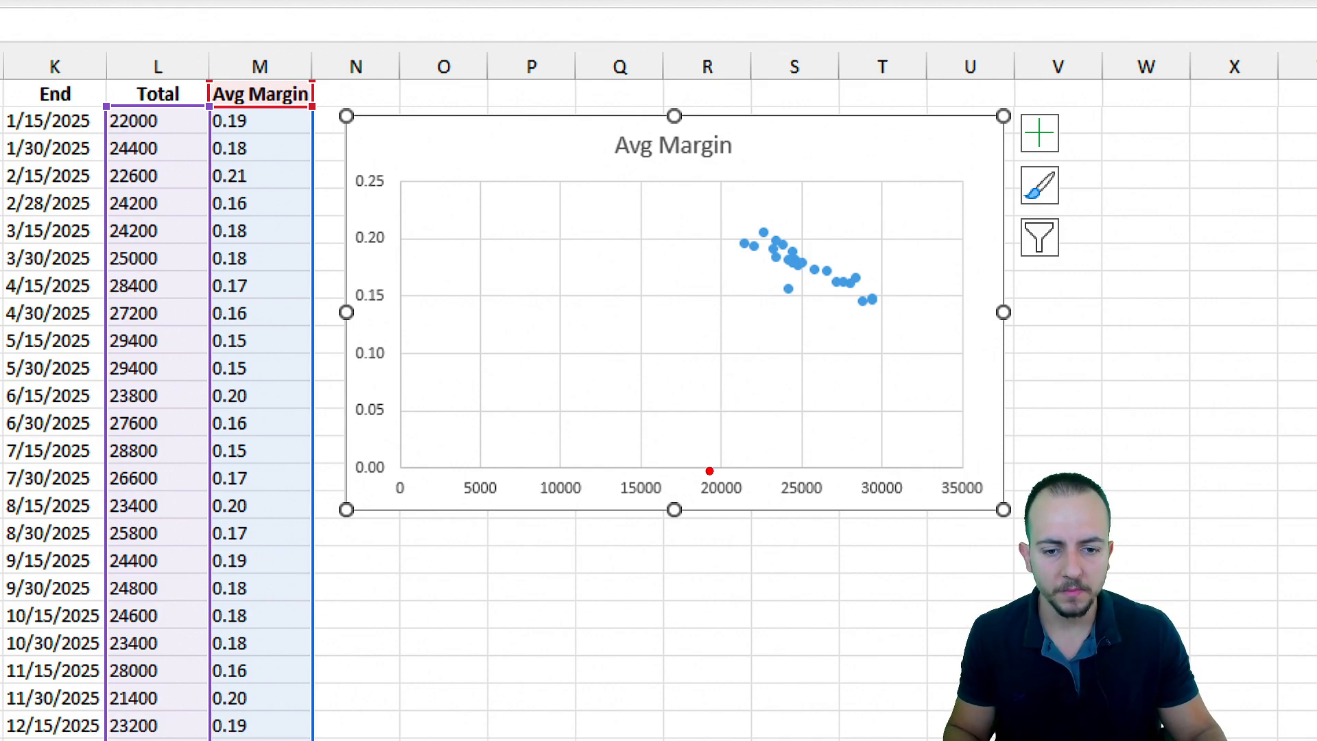
Draw a vertical line at 20000 on the chart, temporarily marking the horizontal axis with an X and boxing the 20000 label.
drag(720, 468, 720, 185)
drag(779, 454, 820, 525)
drag(766, 538, 819, 447)
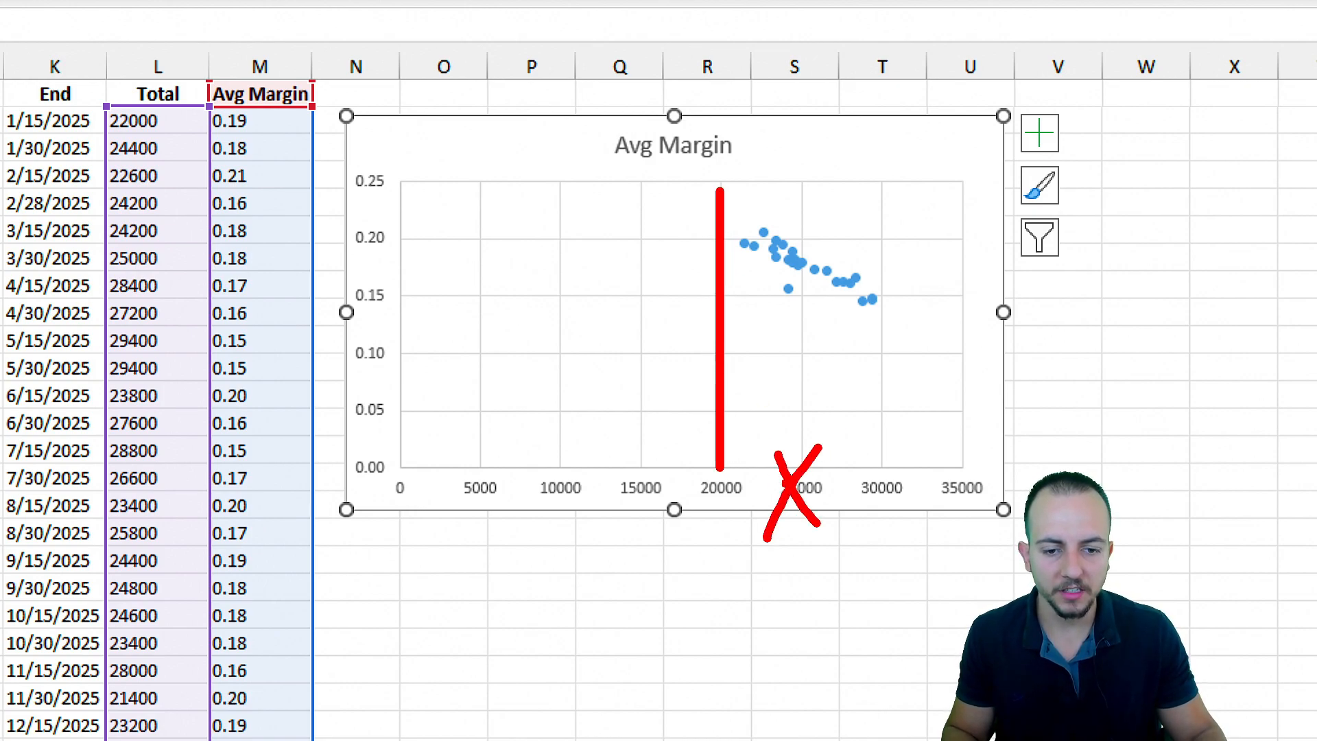
key(ctrl+z)
key(ctrl+z)
drag(684, 466, 748, 510)
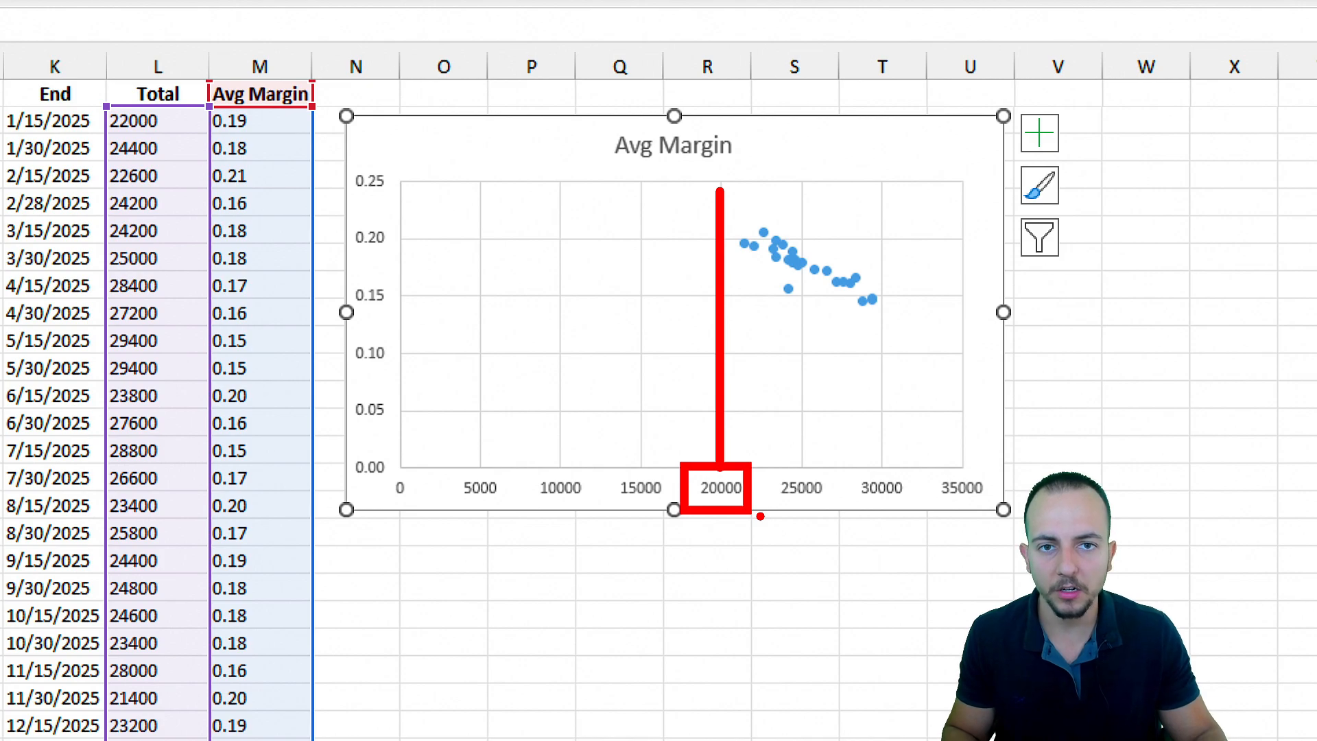
key(ctrl+z)
Mark the empty chart area below 20000 with leftward arrows, circle the cluster of points, and clear all annotations.
drag(404, 491, 699, 491)
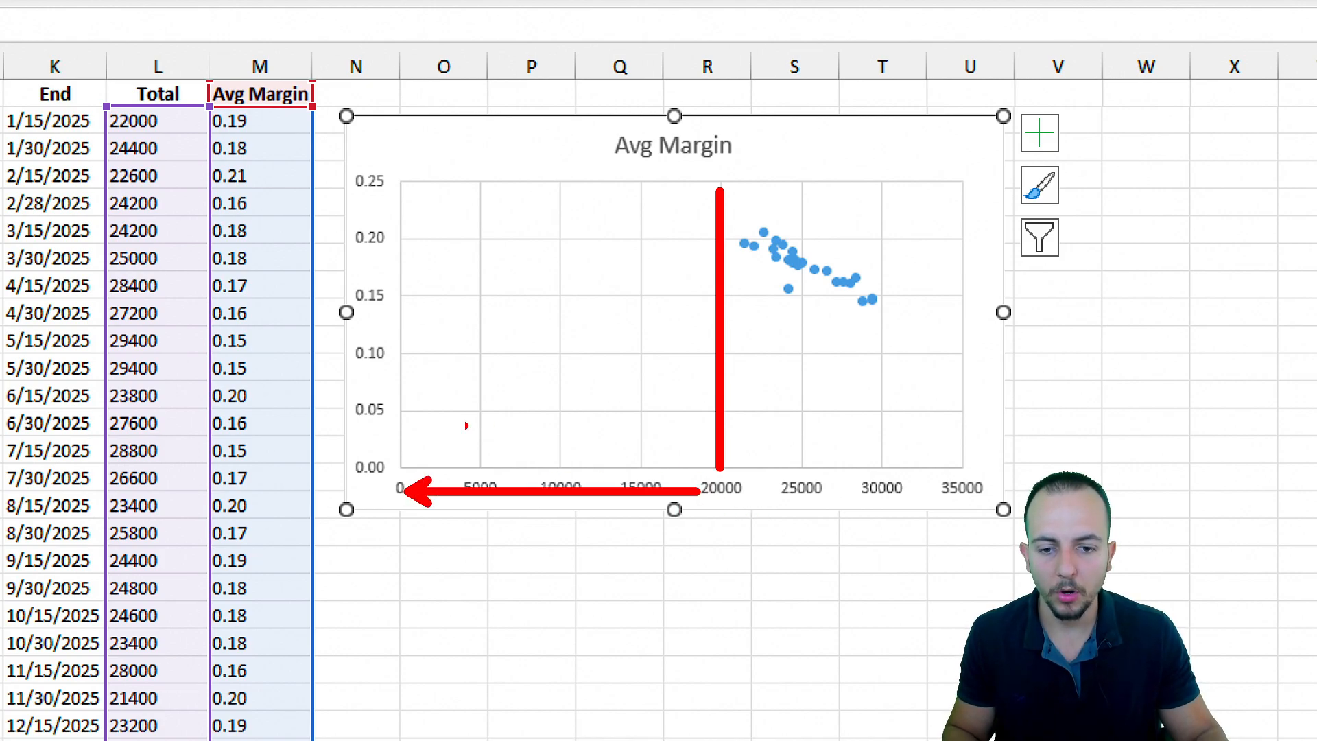
drag(437, 428, 717, 429)
drag(461, 354, 657, 354)
drag(447, 285, 658, 285)
drag(456, 225, 623, 225)
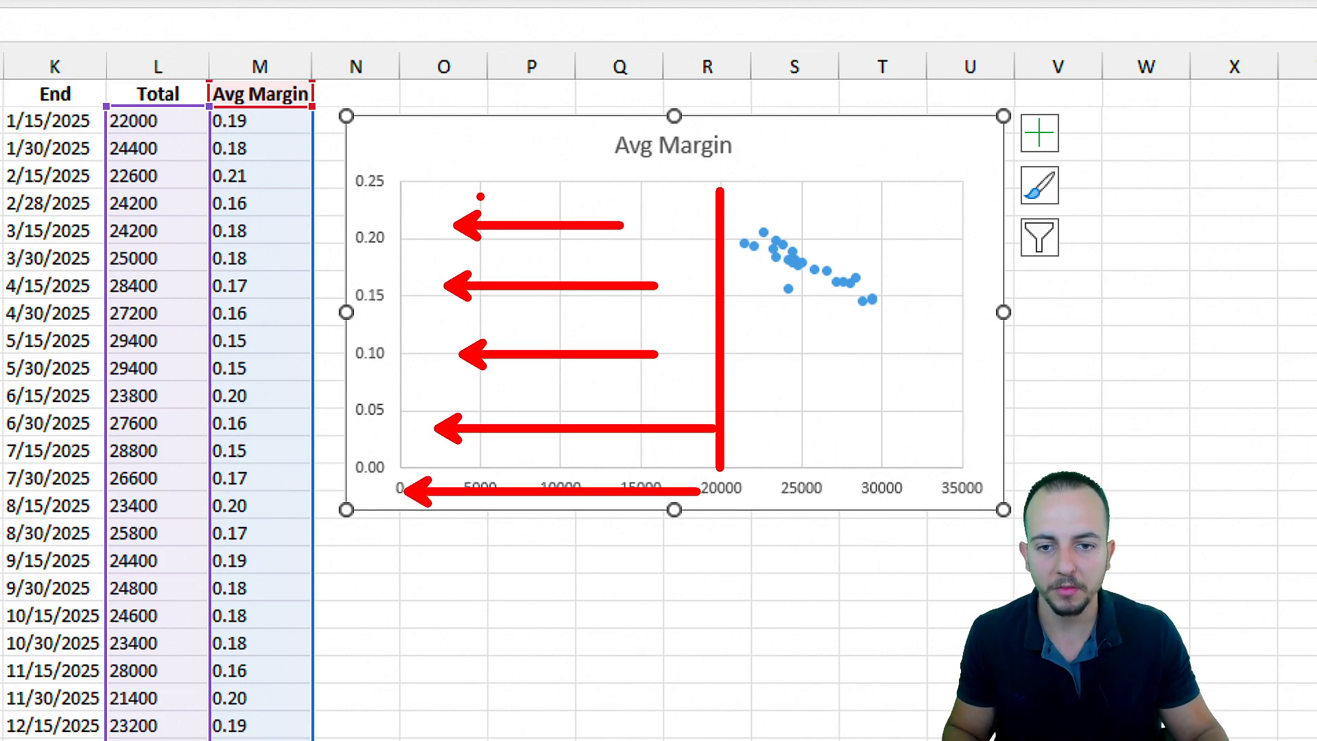
drag(480, 196, 580, 197)
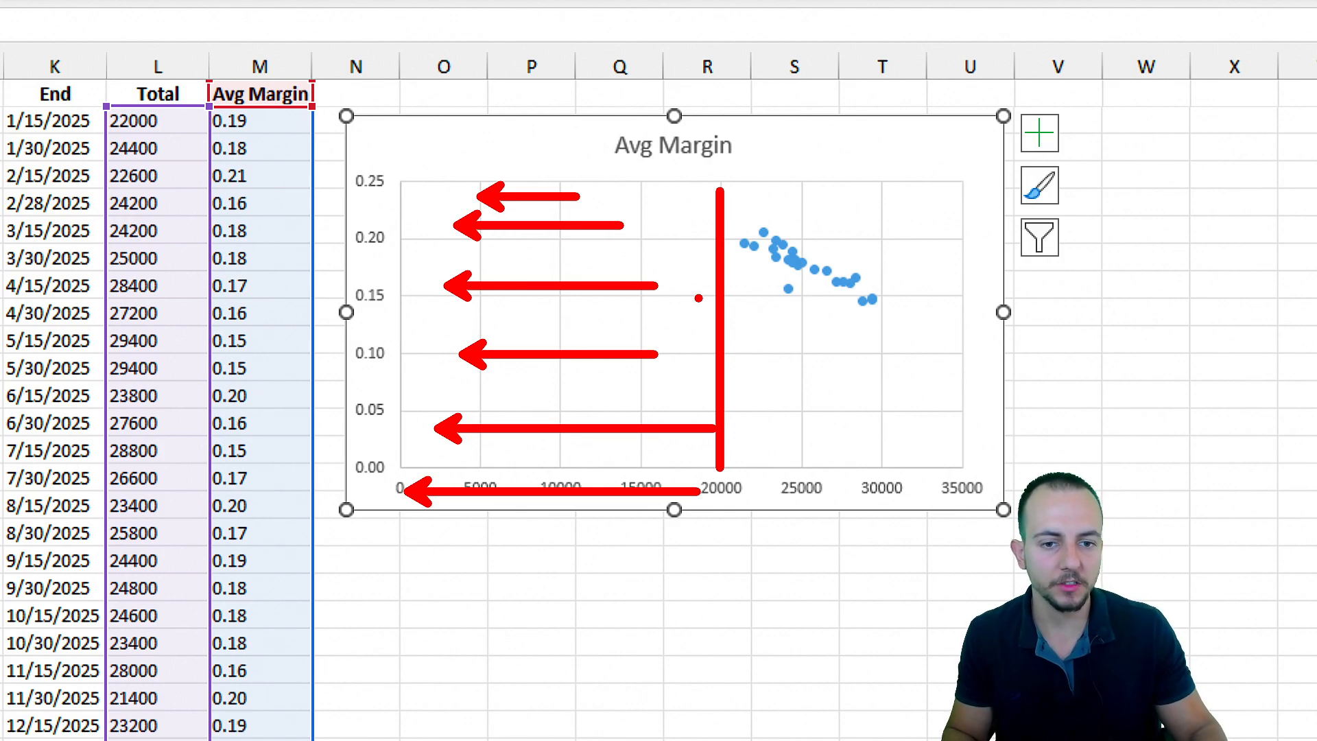
mouse_move(845, 212)
mouse_down()
mouse_move(823, 351)
mouse_move(796, 185)
mouse_up()
drag(907, 468, 866, 386)
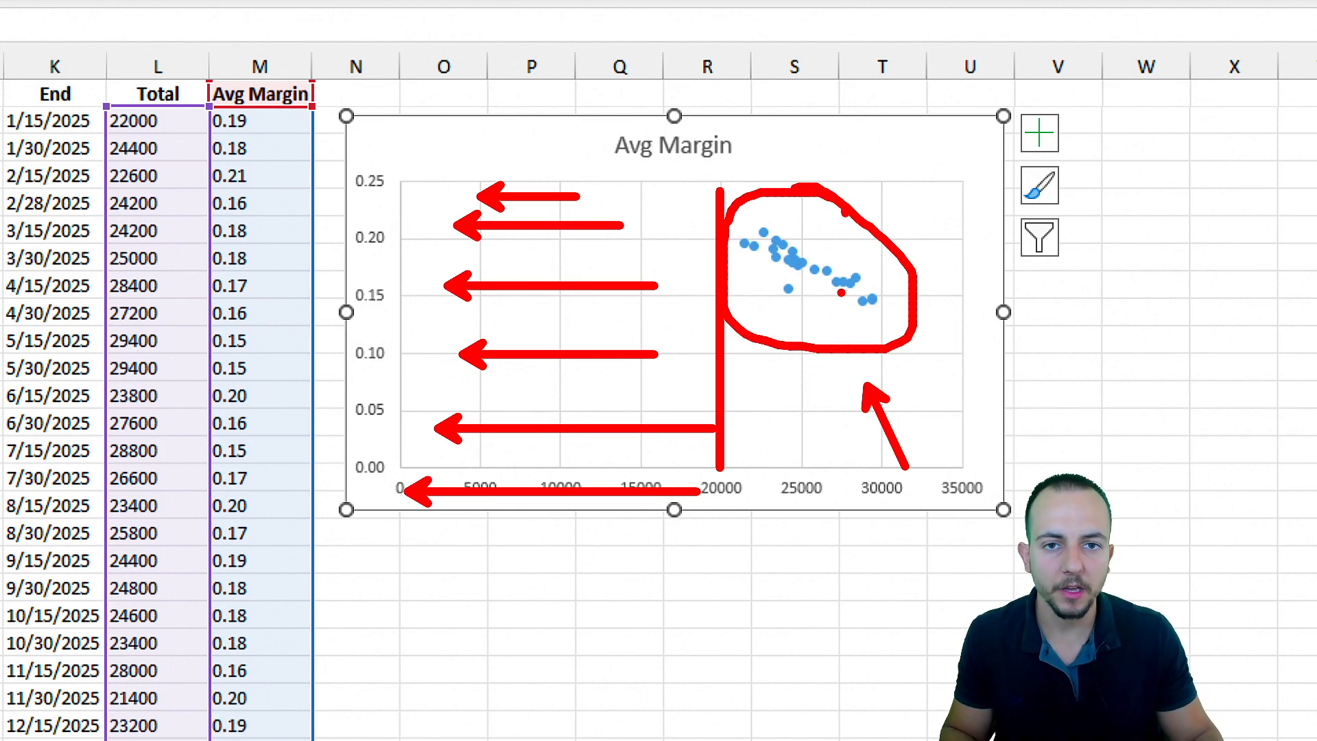
key(Escape)
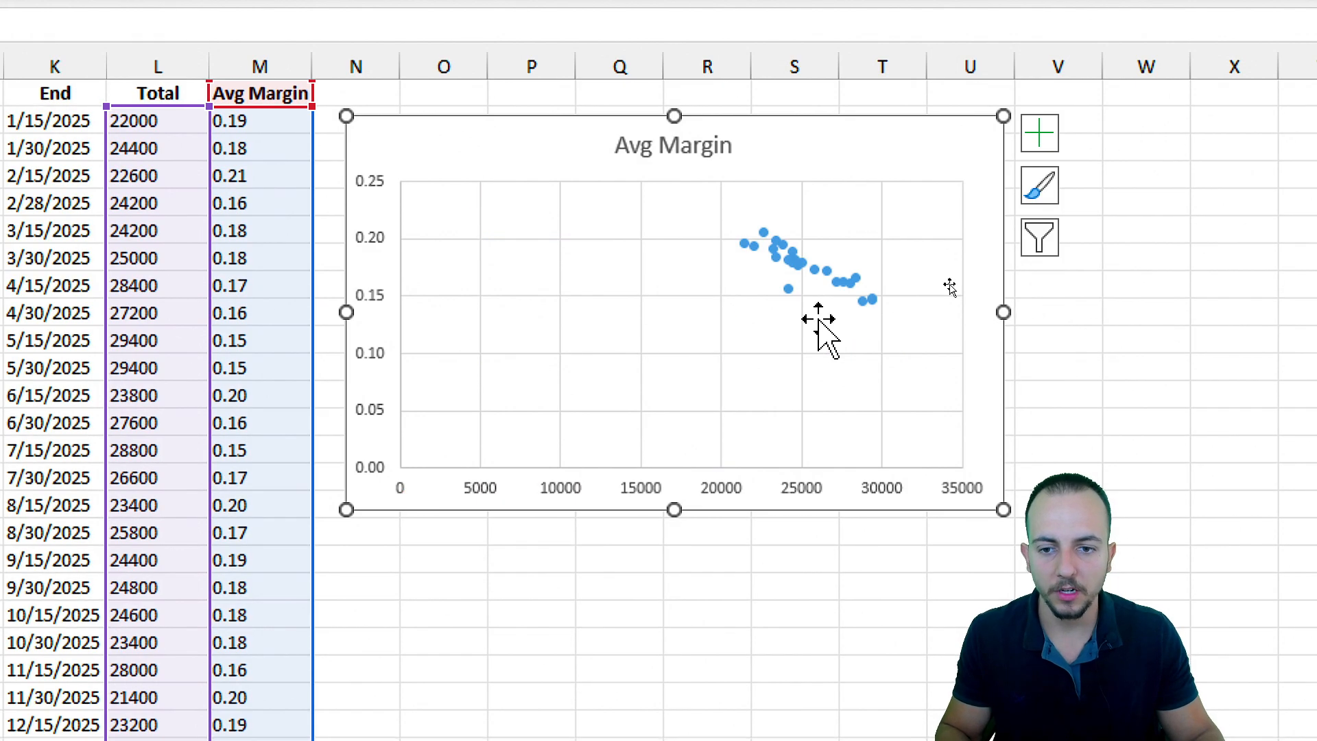
Set the minimum bound of the scatter chart's horizontal axis to 20000, temporarily marking the Minimum setting with a box and an arrow.
double_click(630, 490)
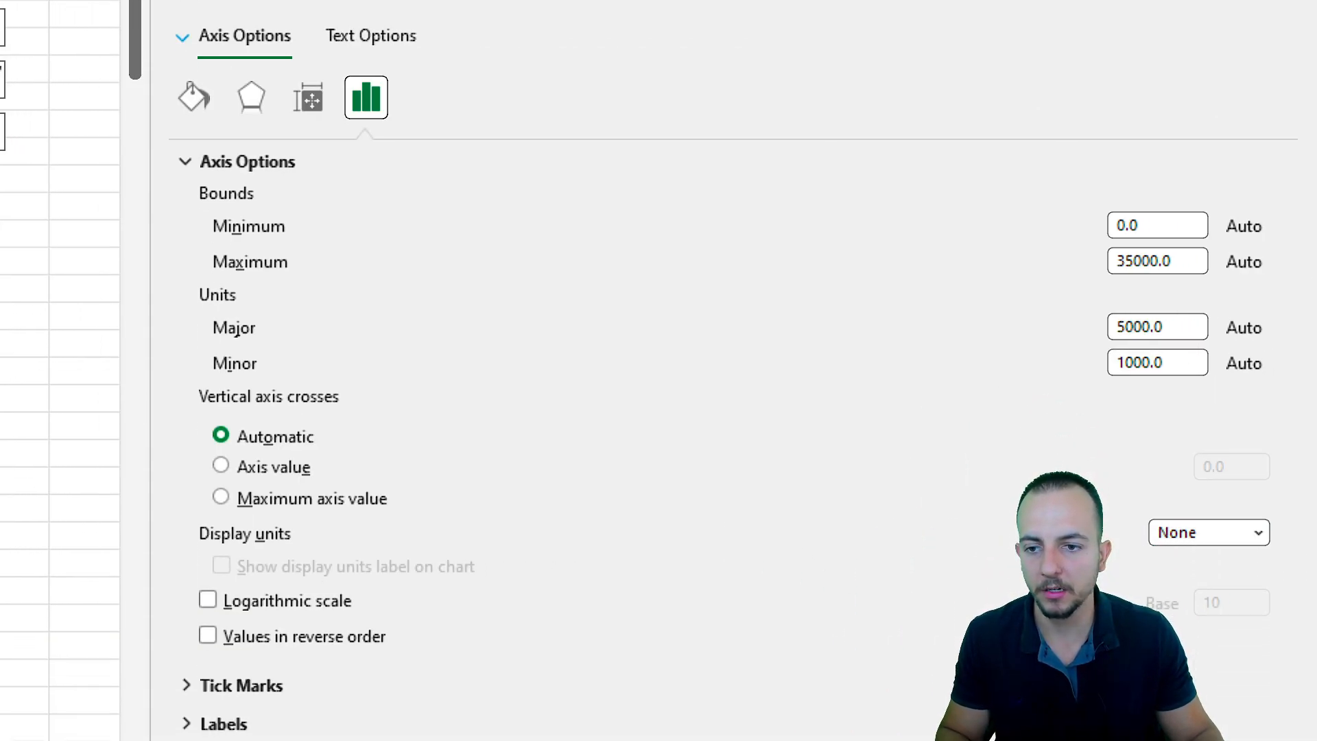
drag(194, 204, 357, 263)
drag(399, 265, 503, 358)
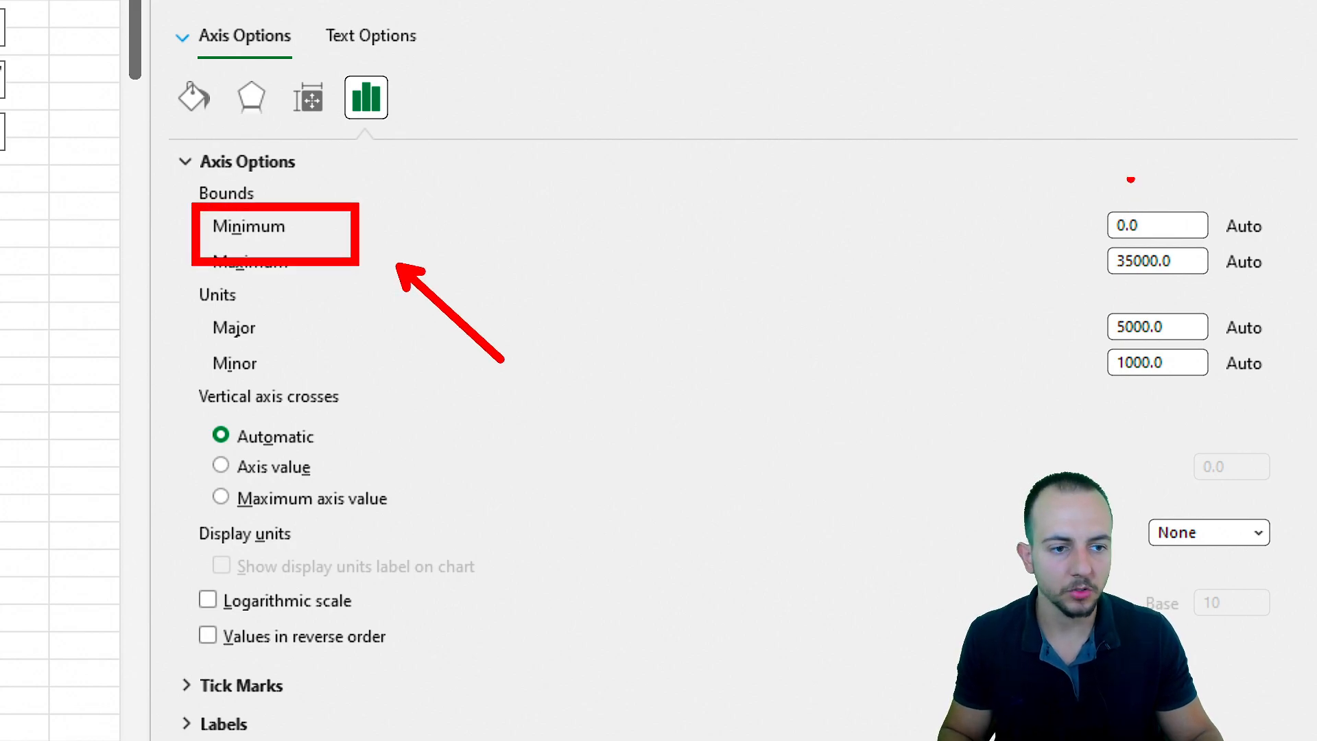
drag(1130, 179, 1126, 184)
key(Escape)
click(1170, 225)
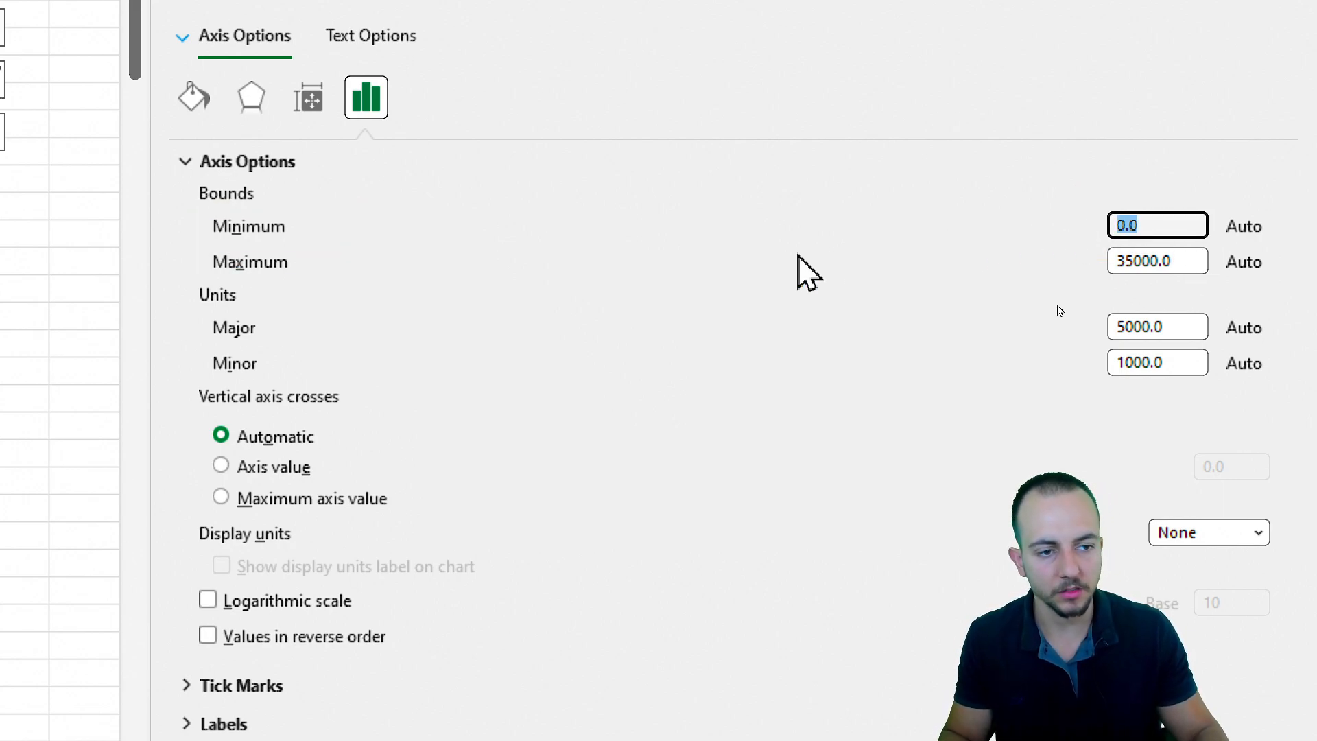
text(20000)
key(Return)
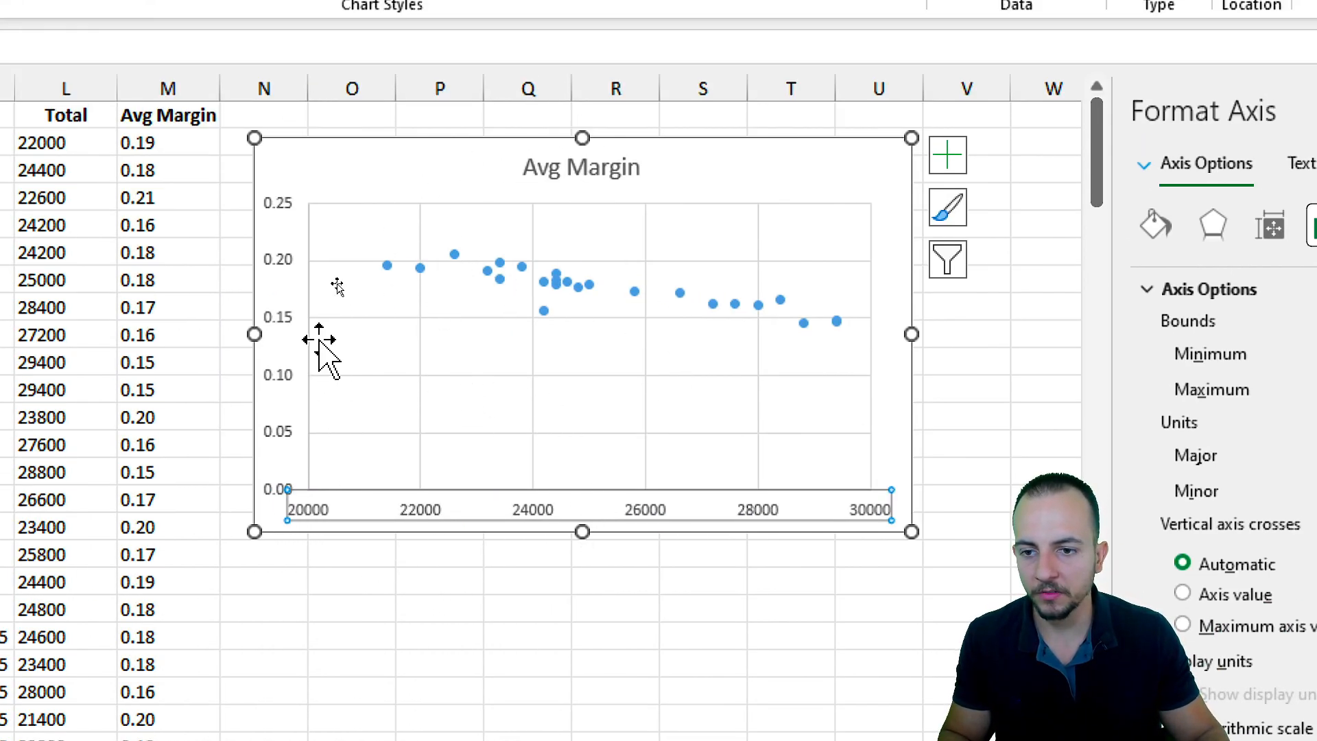
Set the vertical axis minimum bound to 0.12, temporarily marking that level with a line and a handwritten 12%, and close the axis formatting.
click(287, 266)
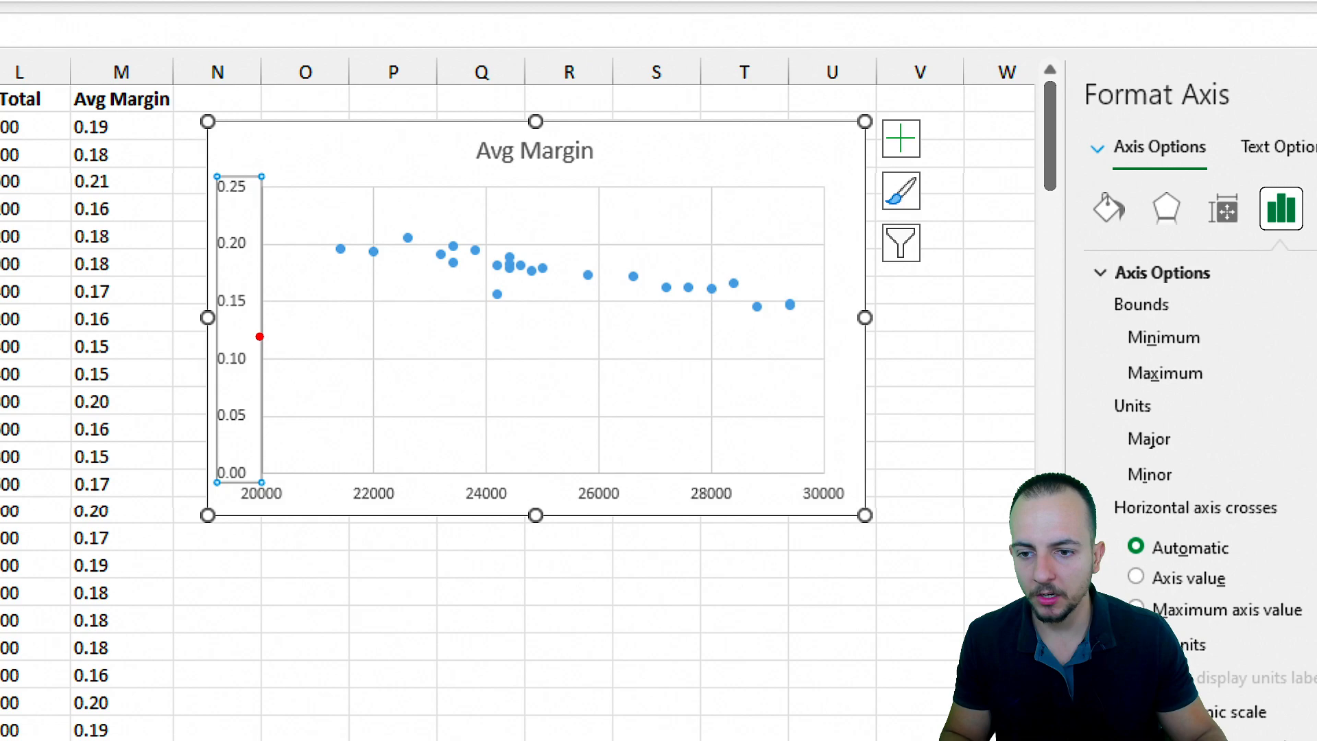
drag(260, 336, 858, 336)
drag(523, 368, 507, 431)
mouse_move(568, 379)
mouse_down()
mouse_move(597, 416)
mouse_move(712, 370)
mouse_up()
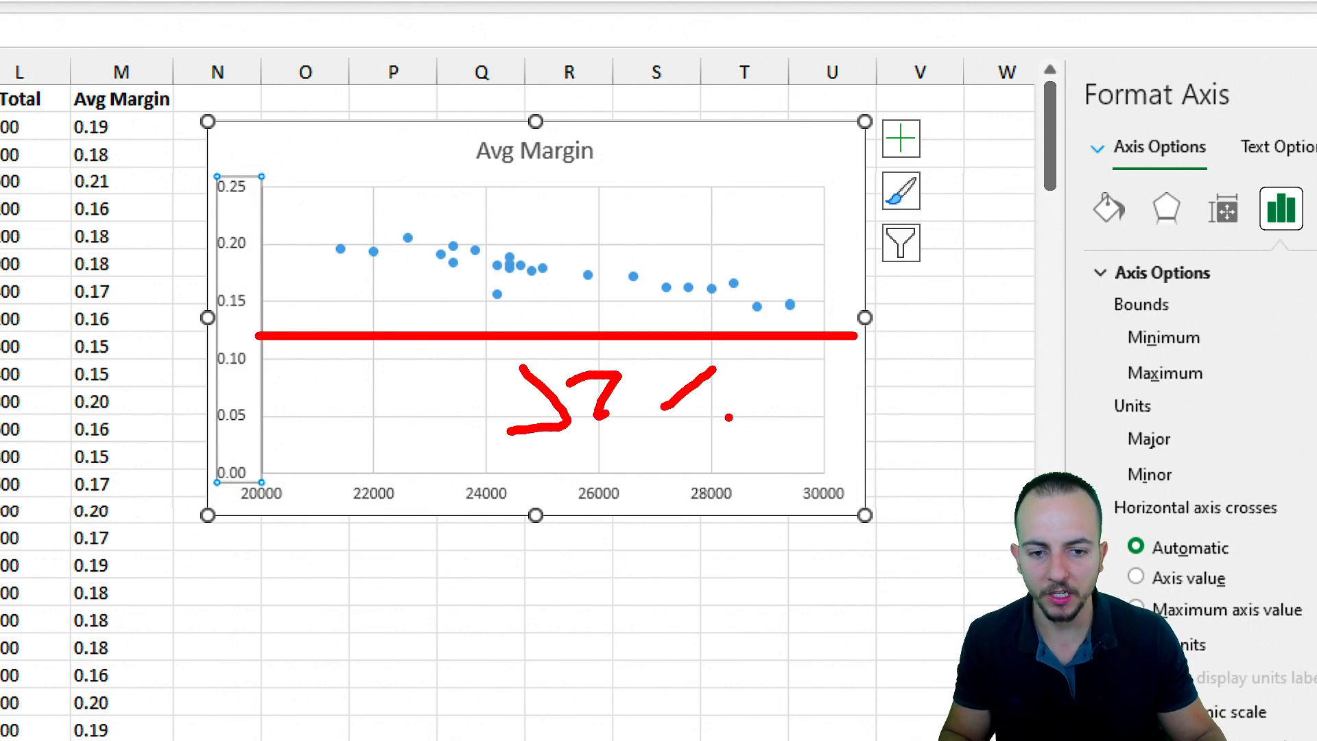
key(Escape)
drag(1145, 337, 1070, 343)
text(0.12)
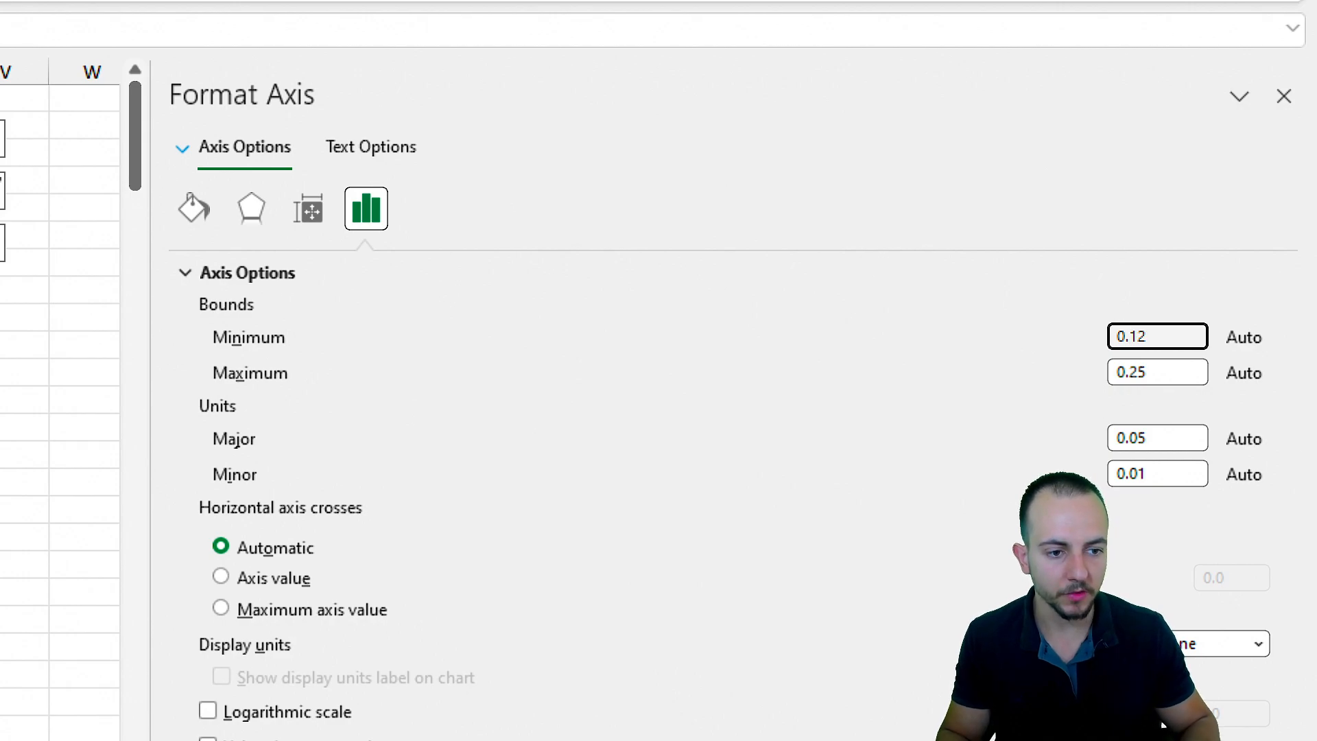
key(Return)
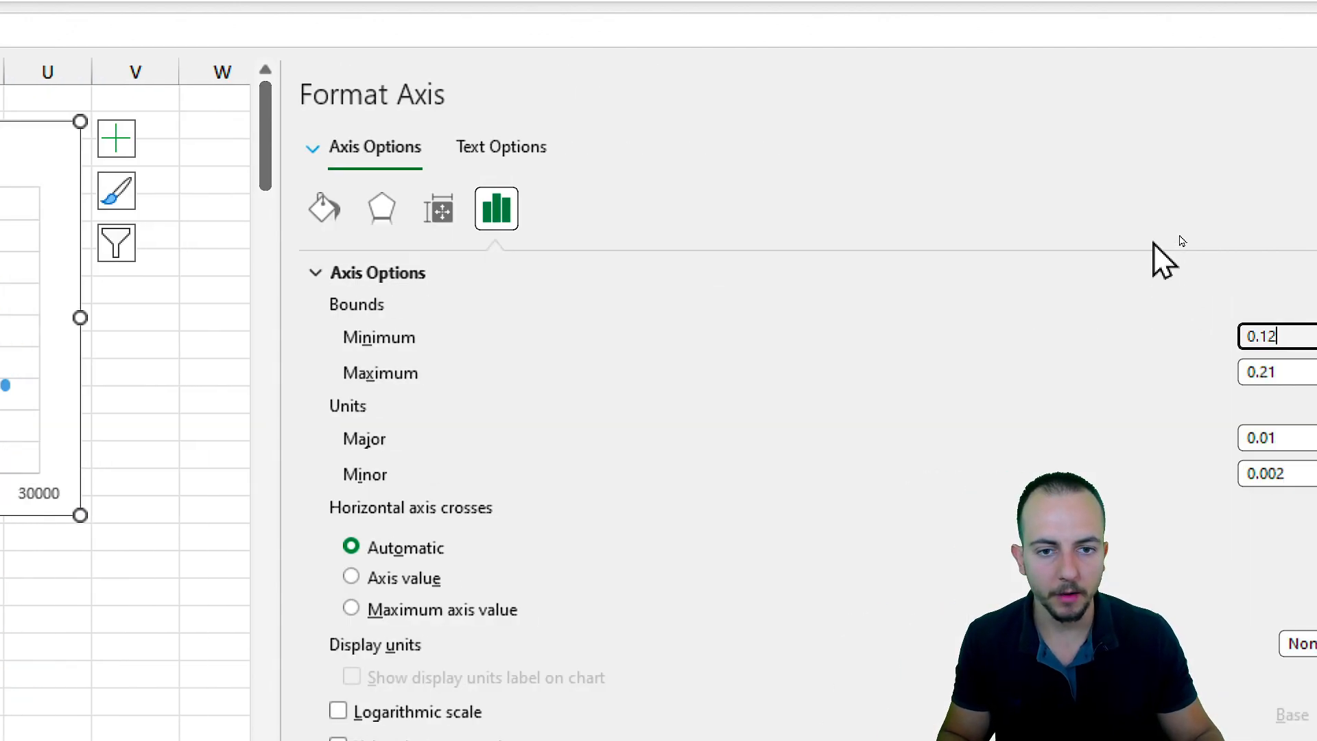
click(1275, 102)
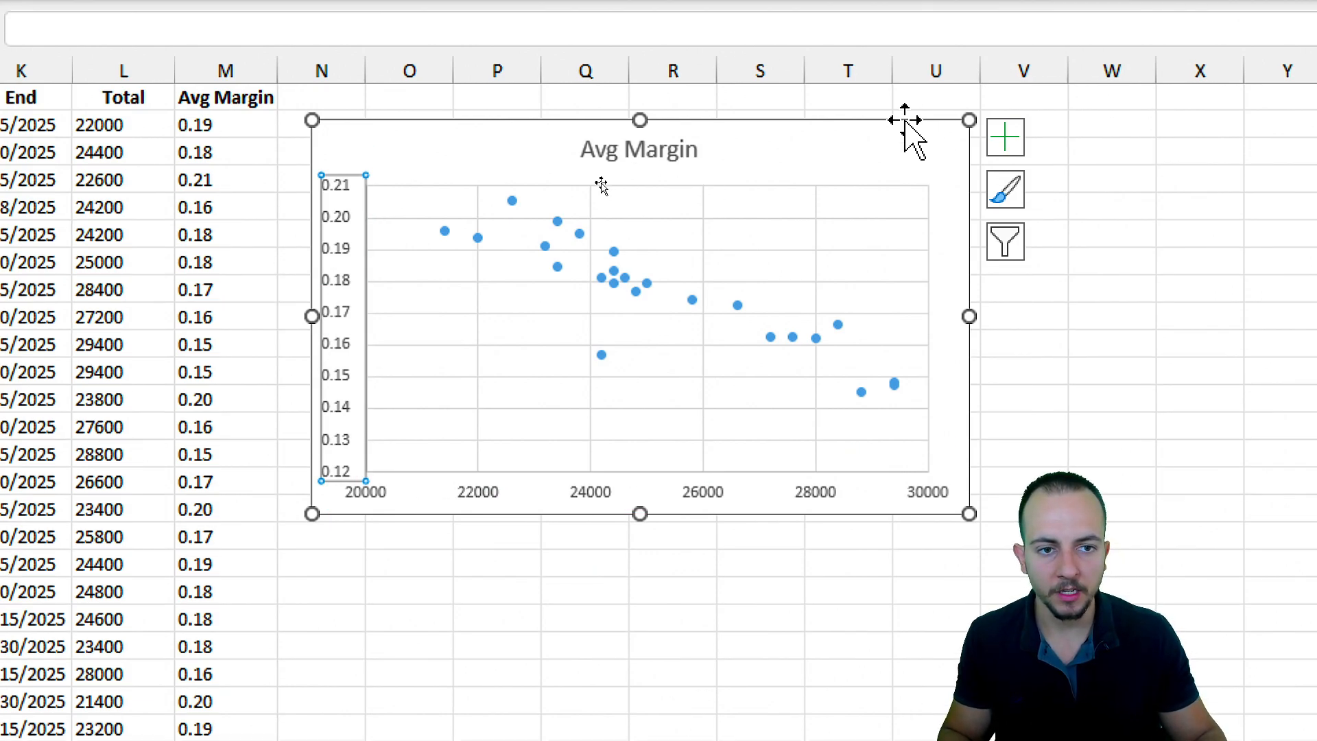
Add primary vertical and primary horizontal axis titles to the scatter chart.
click(601, 185)
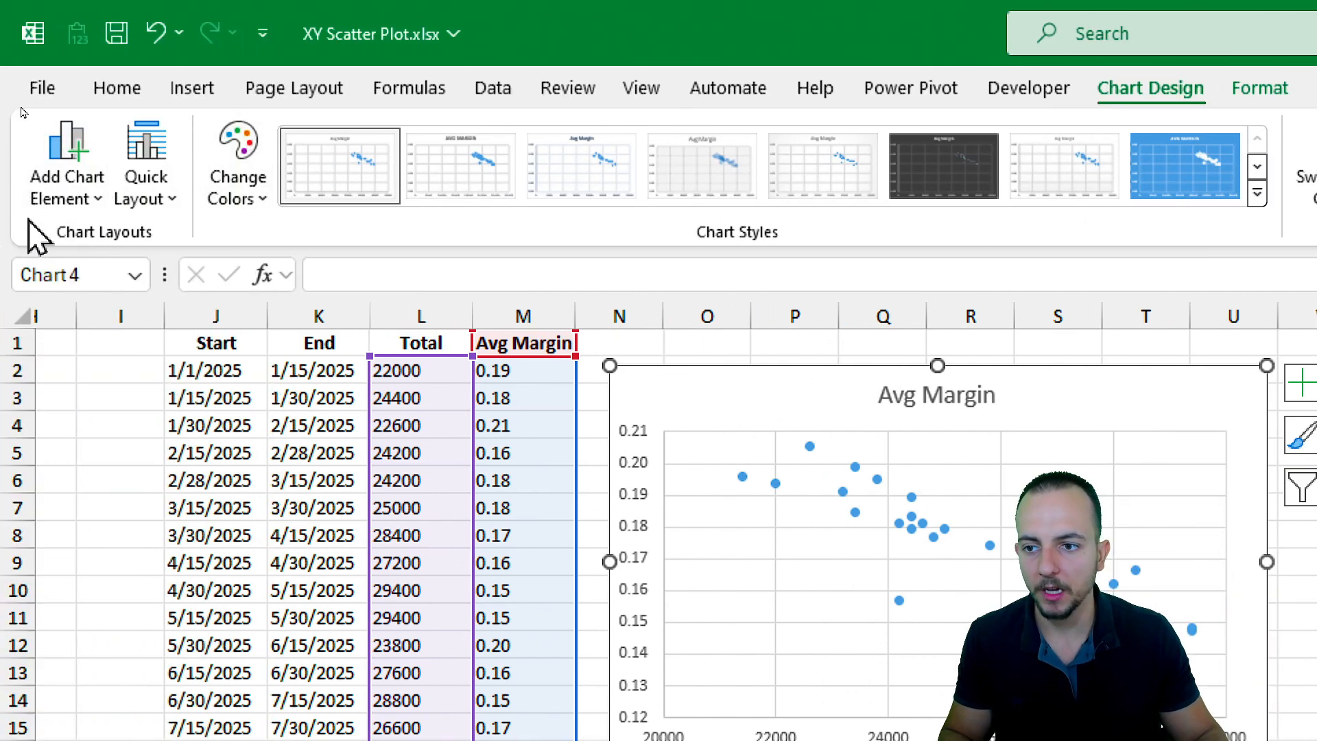
click(66, 206)
mouse_move(117, 285)
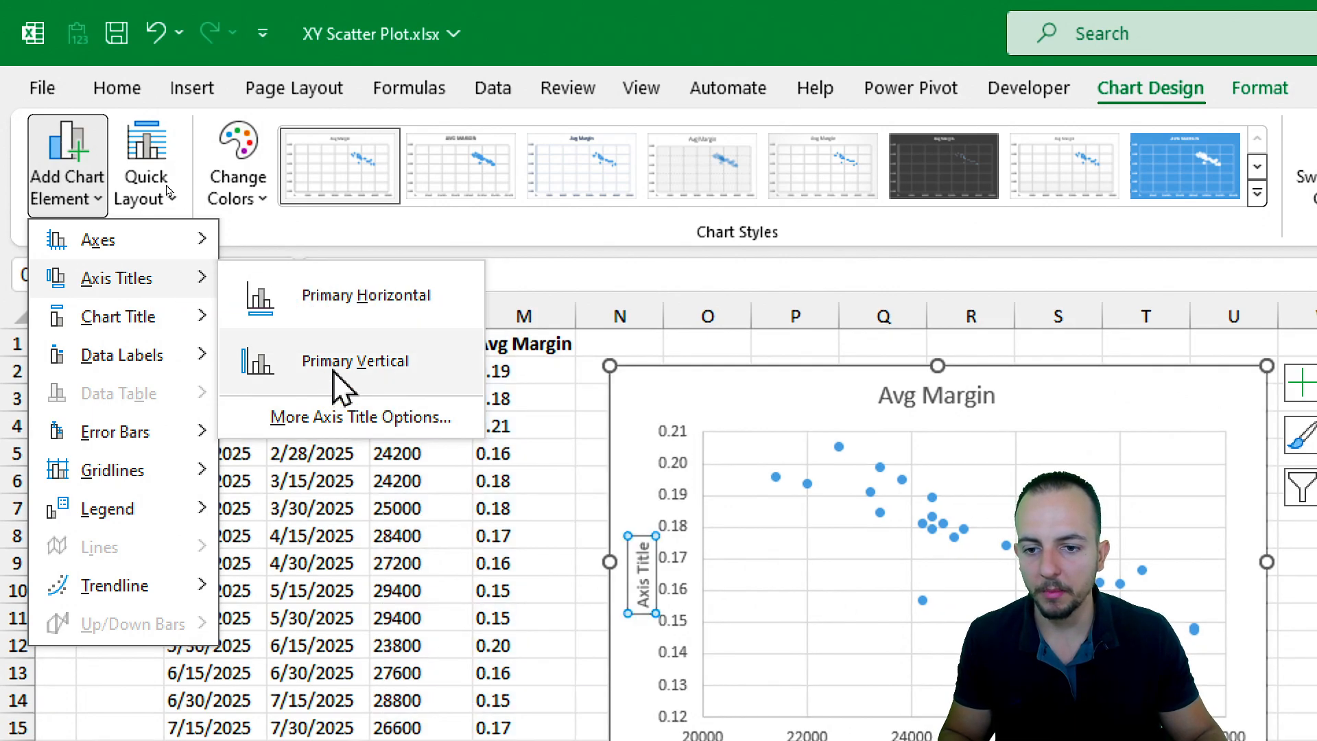
click(341, 388)
click(66, 165)
mouse_move(116, 278)
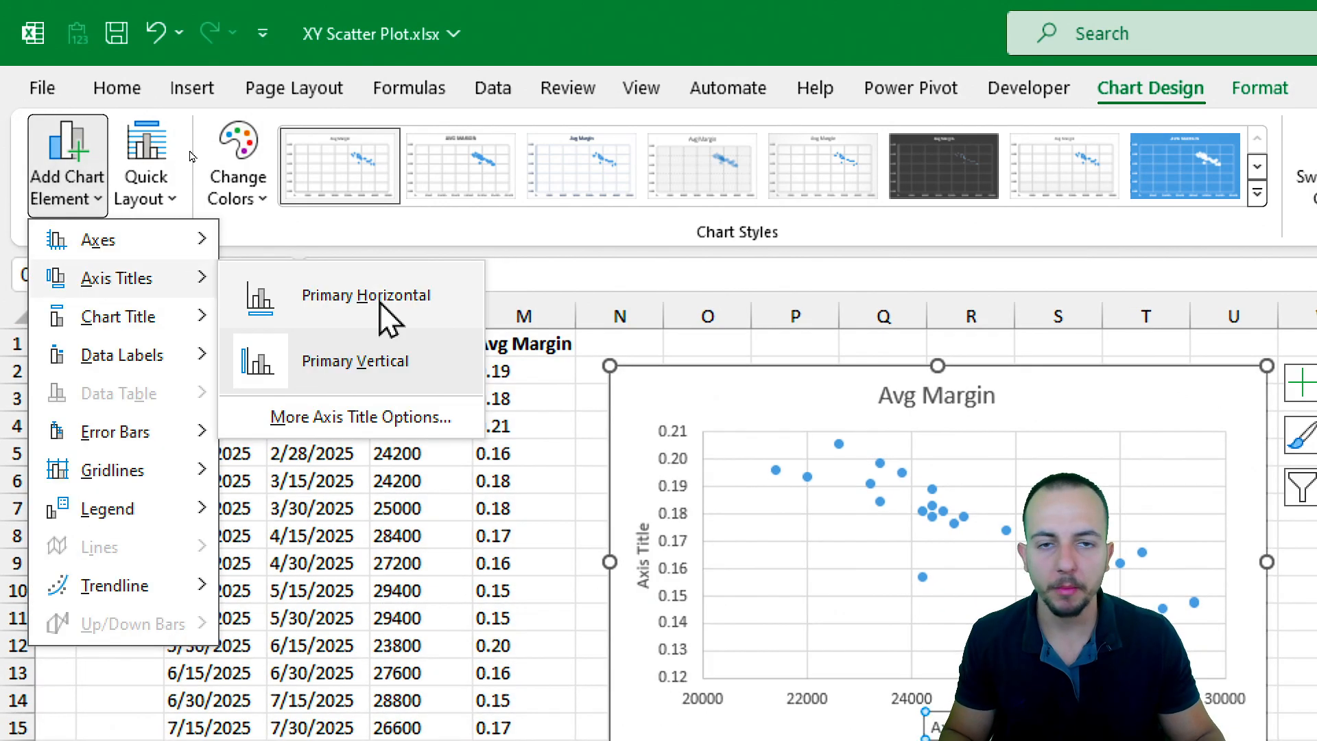
click(388, 319)
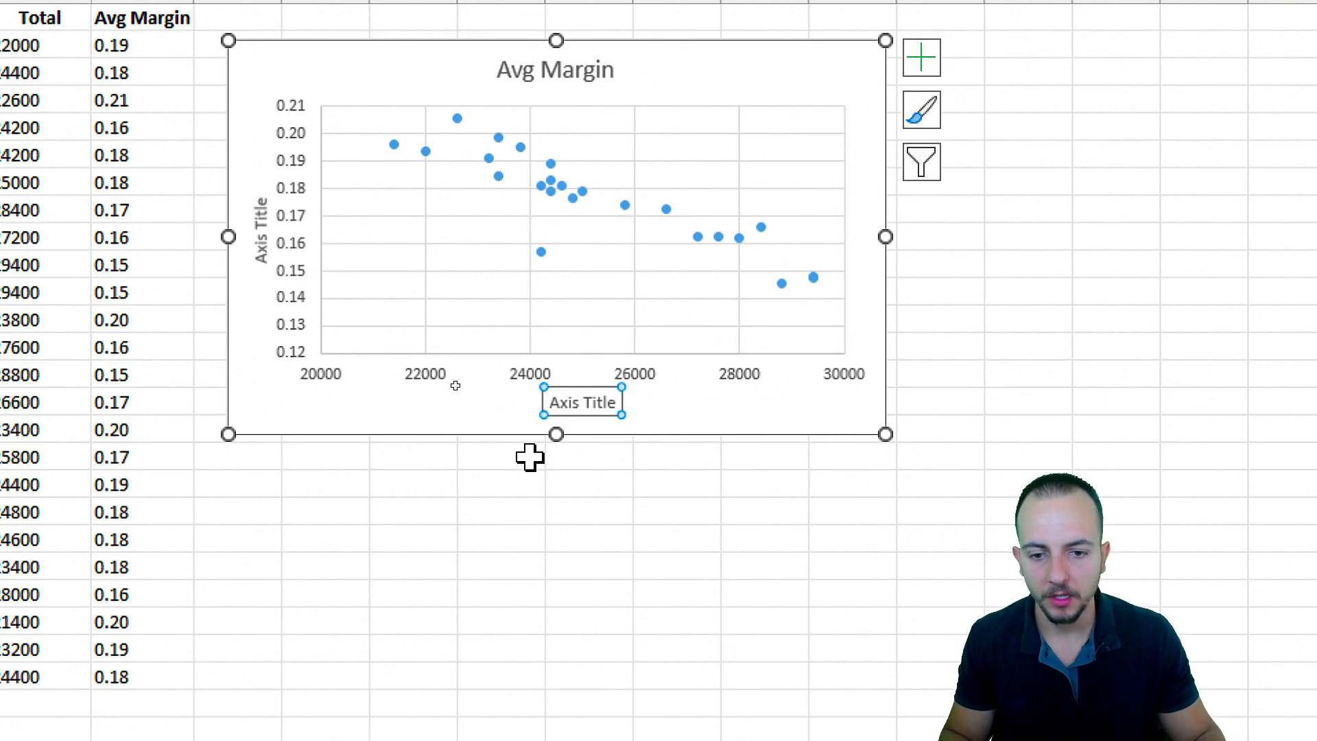
Name the horizontal axis TOTAL SOLD and the vertical axis AVG MARGIN, and delete the chart title.
triple_click(597, 403)
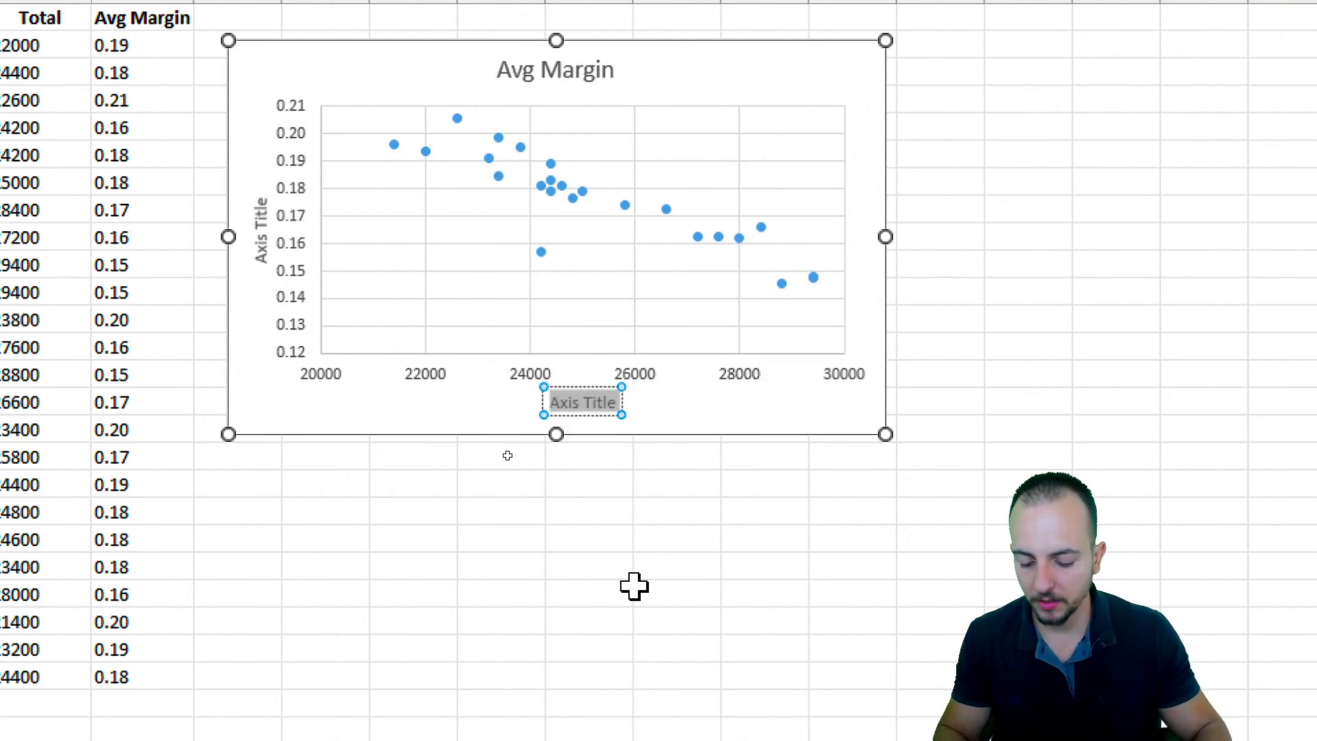
text(TOTAL SOLD)
triple_click(261, 225)
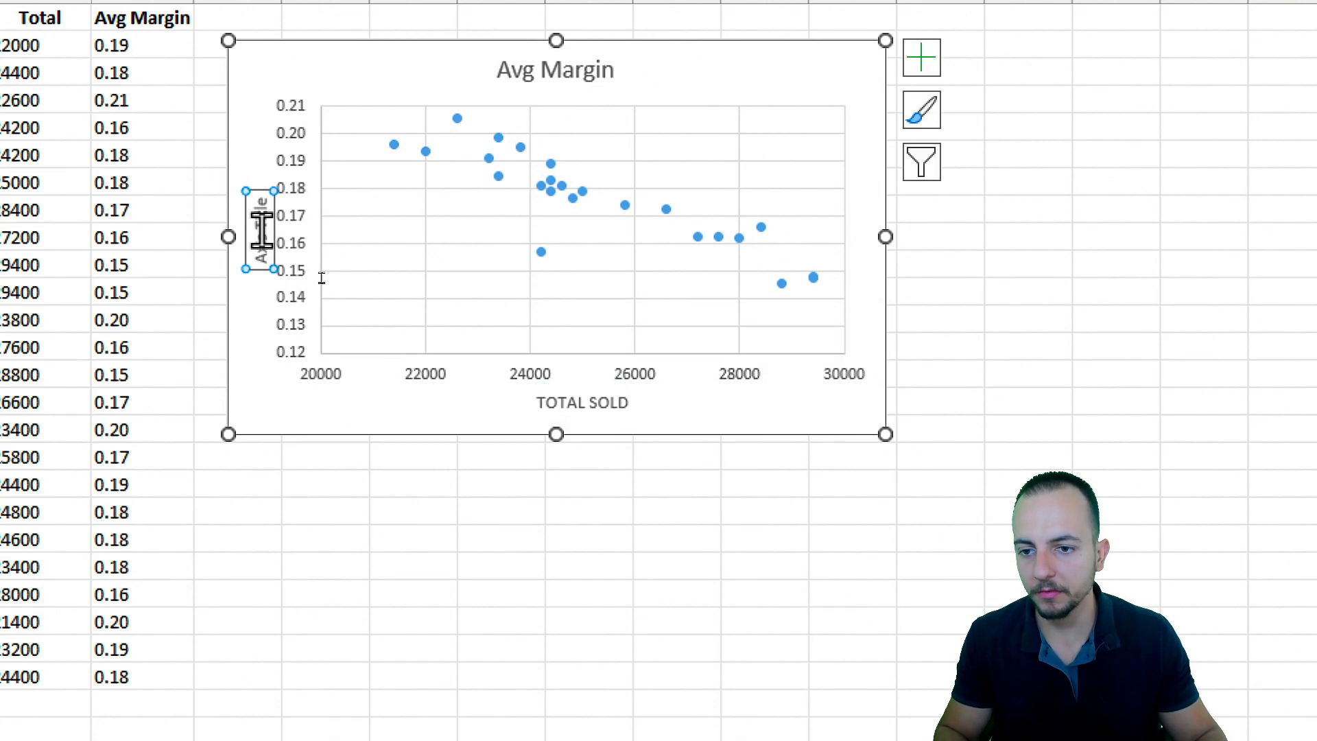
text(AVG MARGIN)
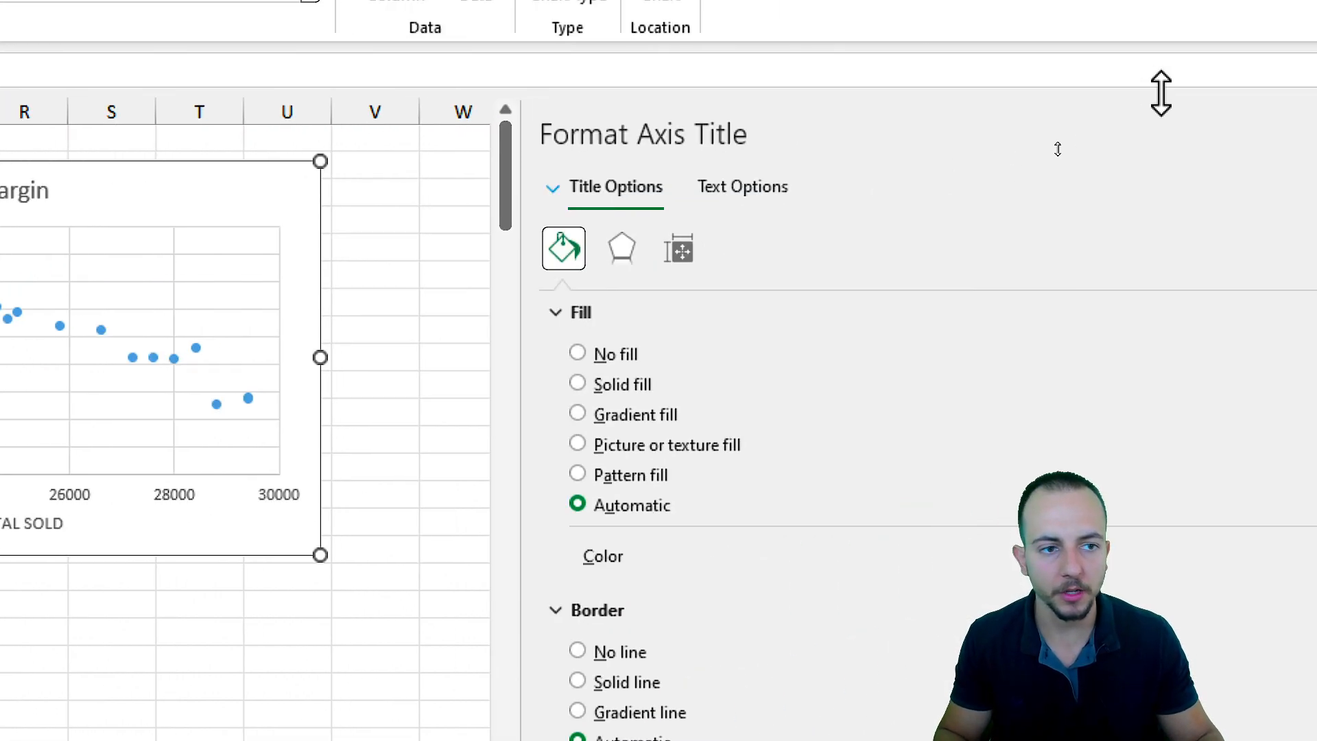
click(1285, 141)
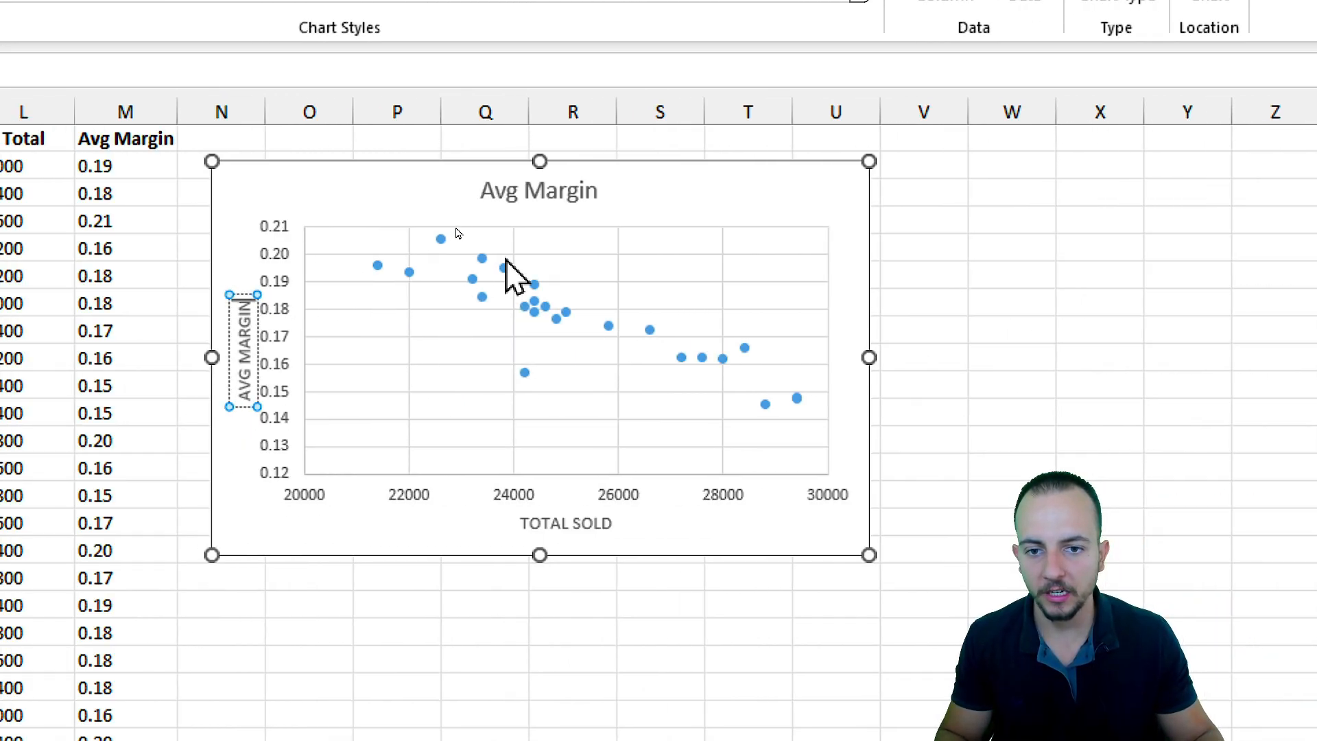
click(547, 193)
key(Delete)
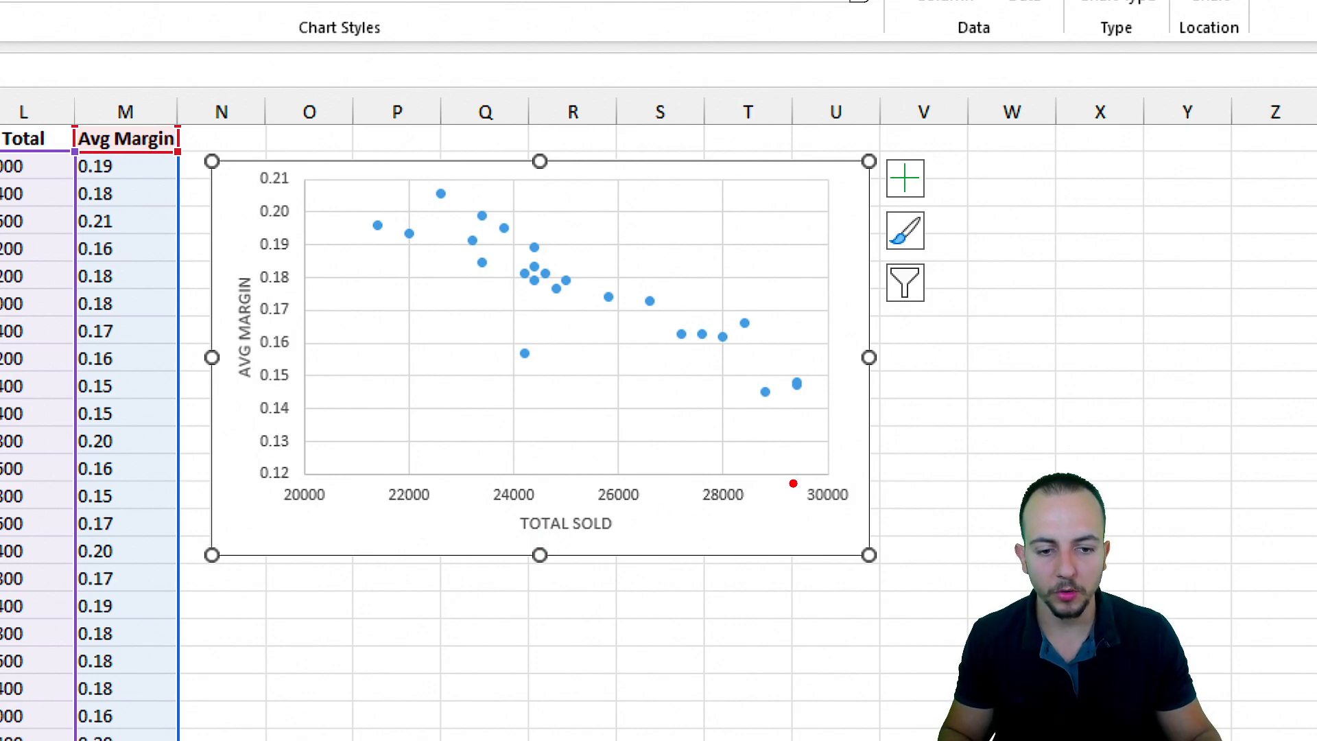
Draw a rightward arrow along the horizontal axis, a downward arrow along the vertical axis and one sloping down through the points, and clear them.
drag(830, 477, 409, 476)
drag(506, 508, 620, 544)
key(ctrl+z)
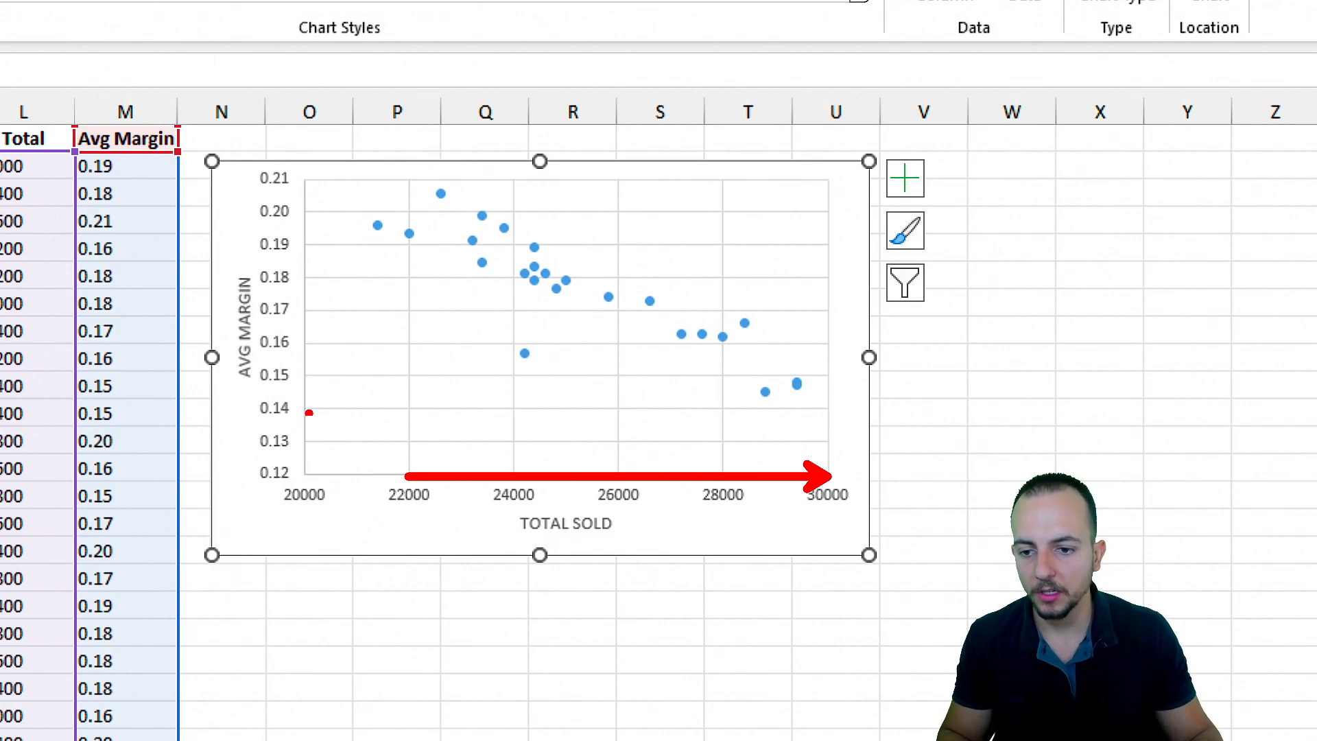
drag(309, 412, 301, 217)
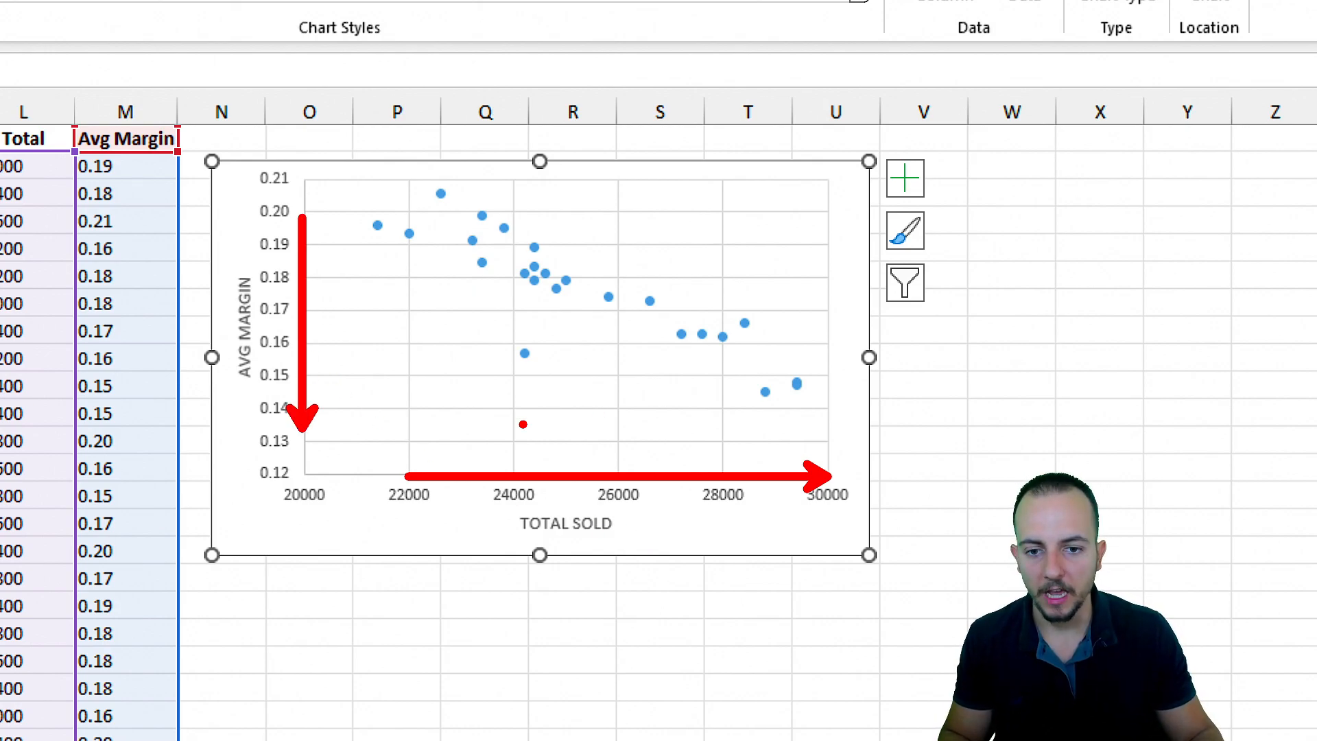
drag(719, 370, 466, 226)
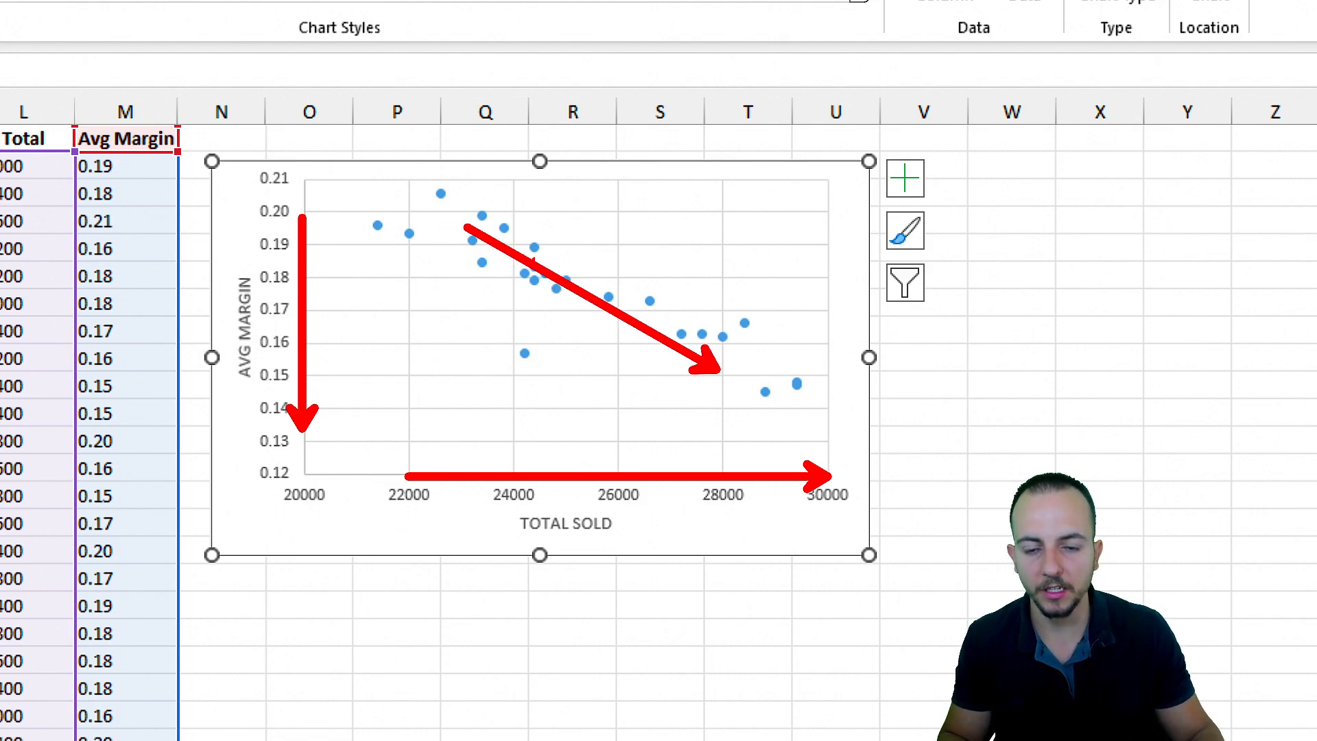
key(Escape)
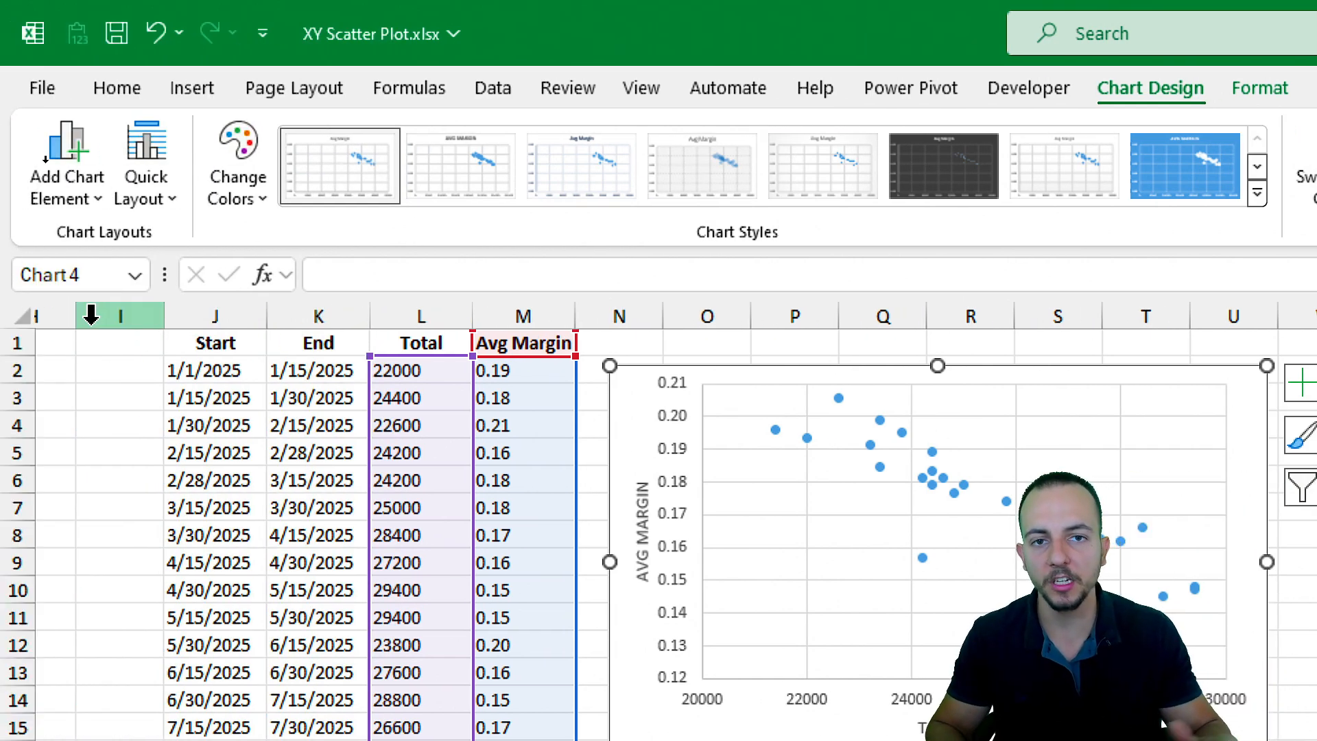
Add a linear trendline to the scatter chart.
click(87, 206)
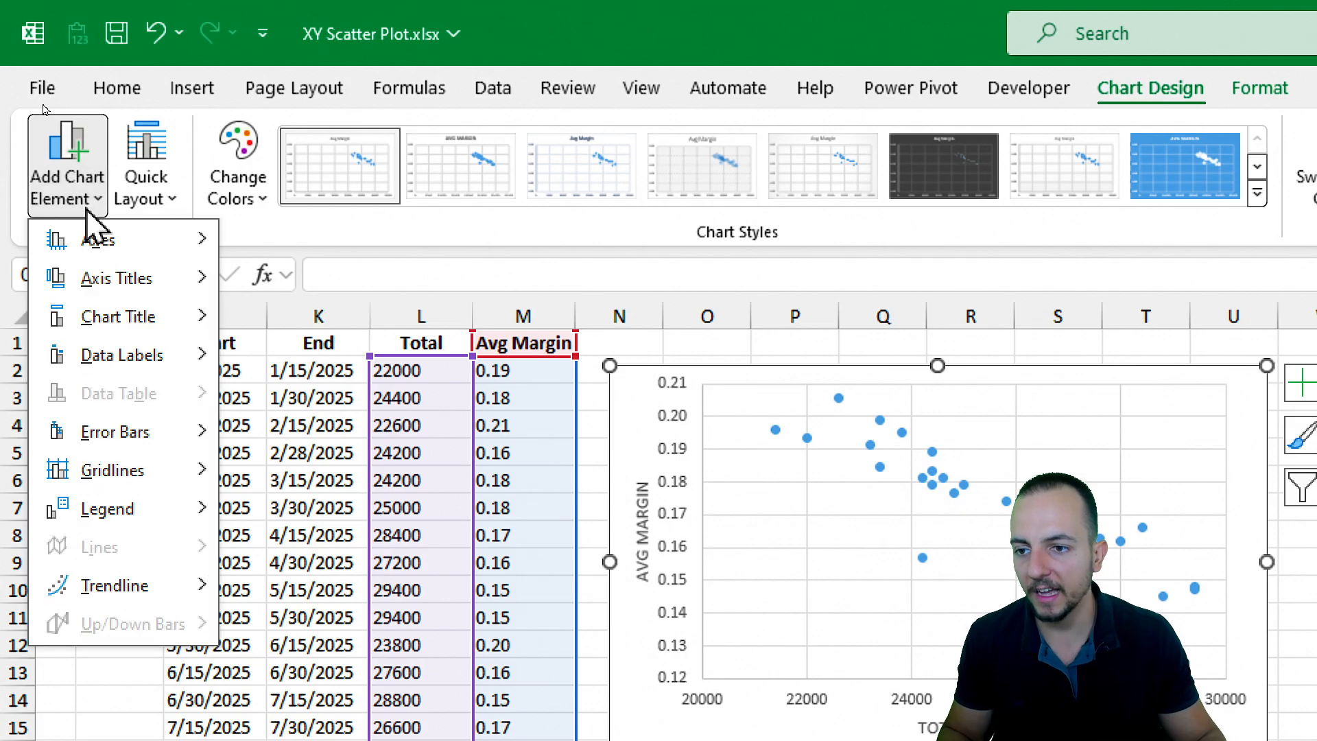
mouse_move(96, 587)
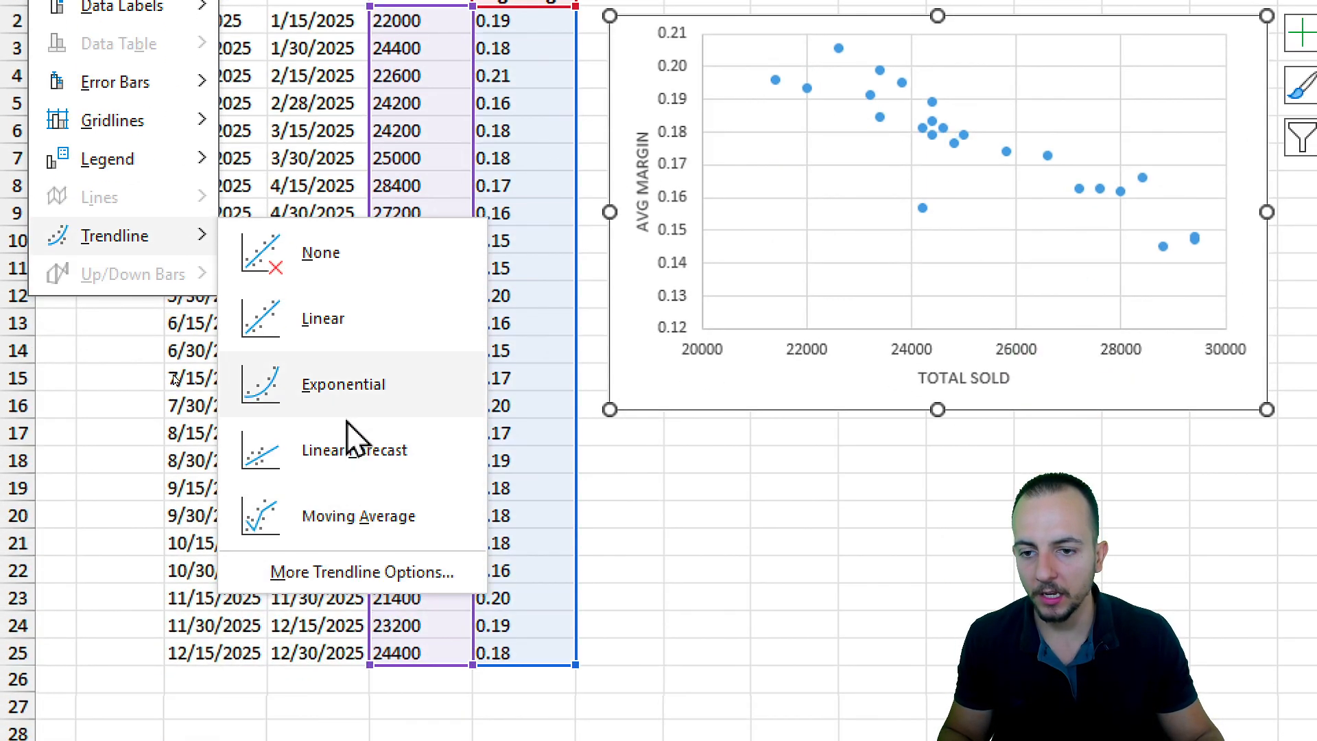
click(341, 336)
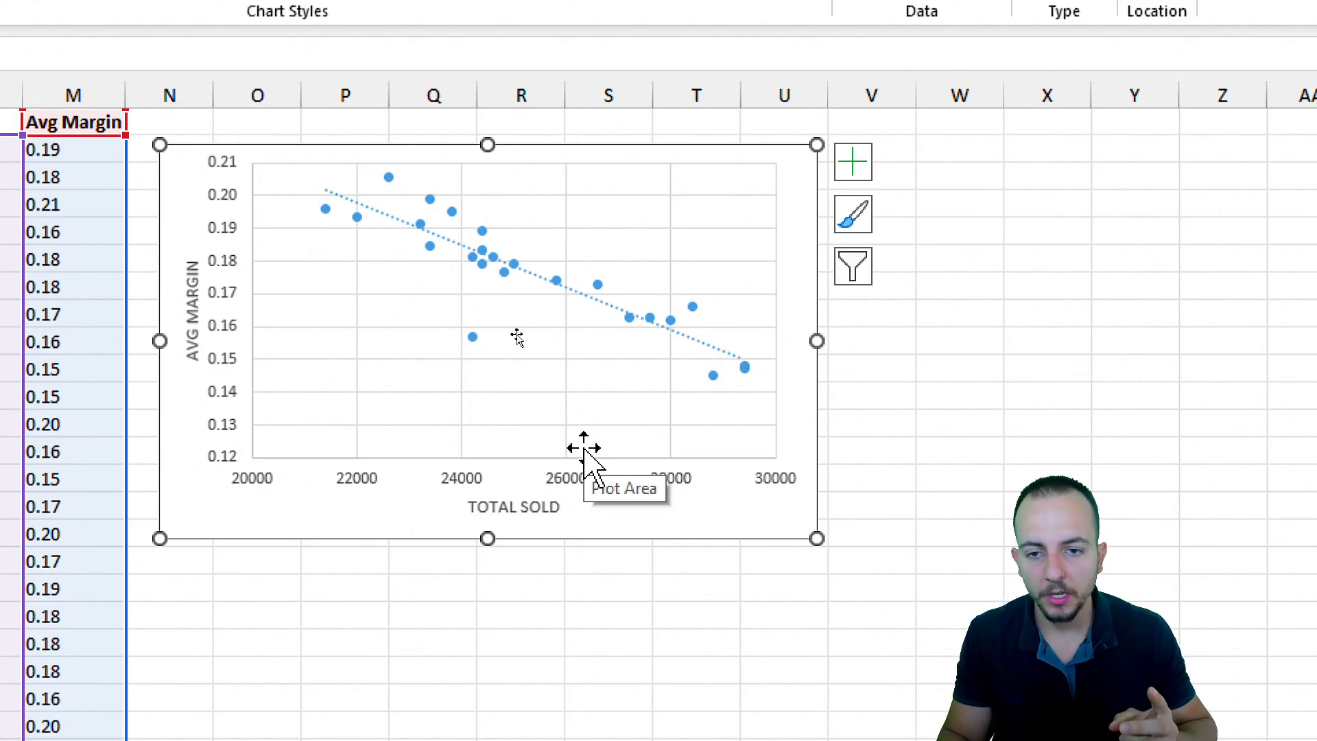
Display the trendline's equation on the chart, move it to the lower-left area of the plot, and deselect the chart.
right_click(587, 296)
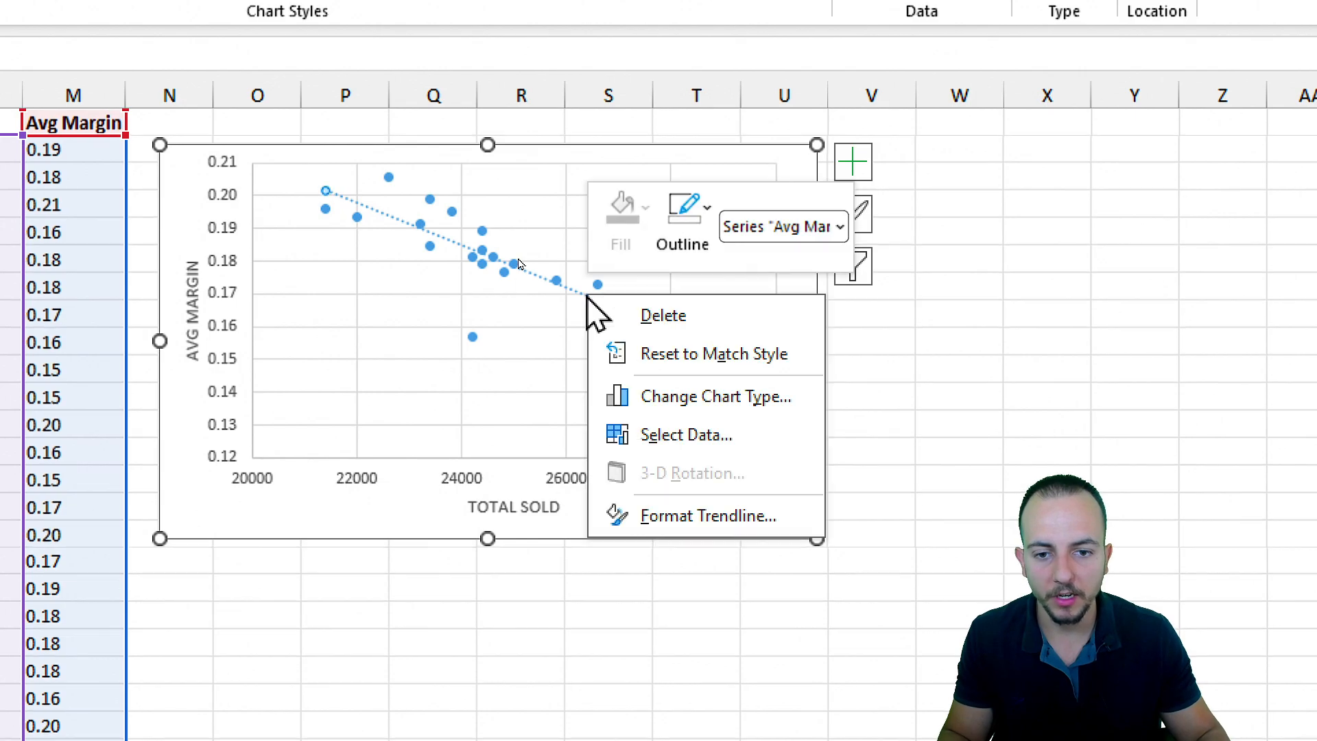
click(693, 528)
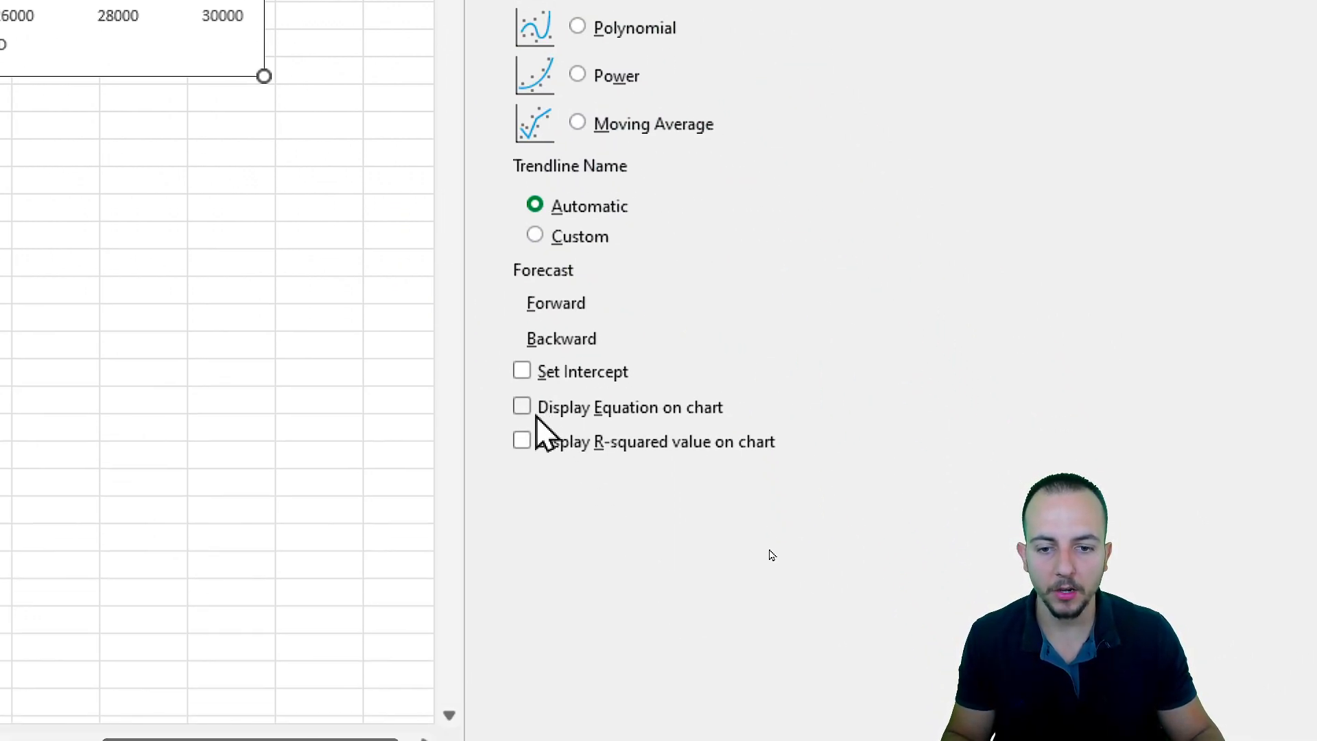
click(533, 414)
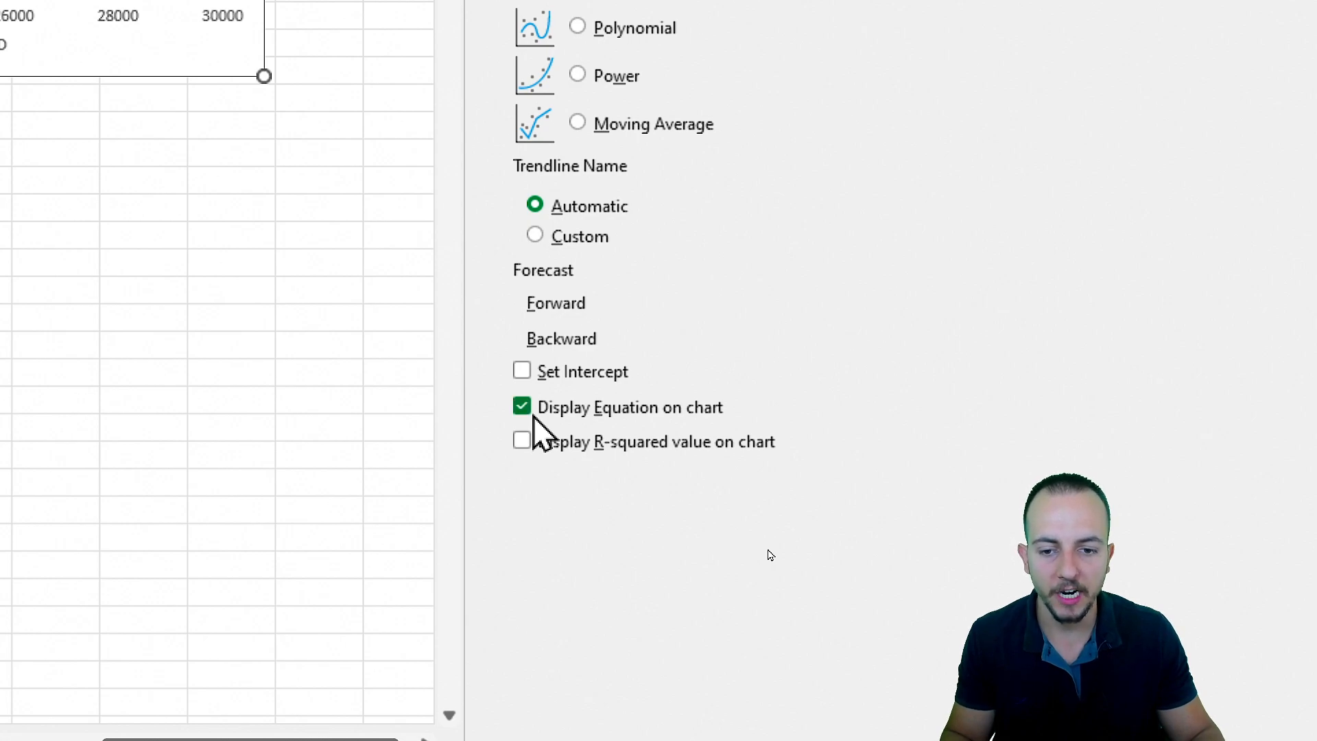
click(603, 385)
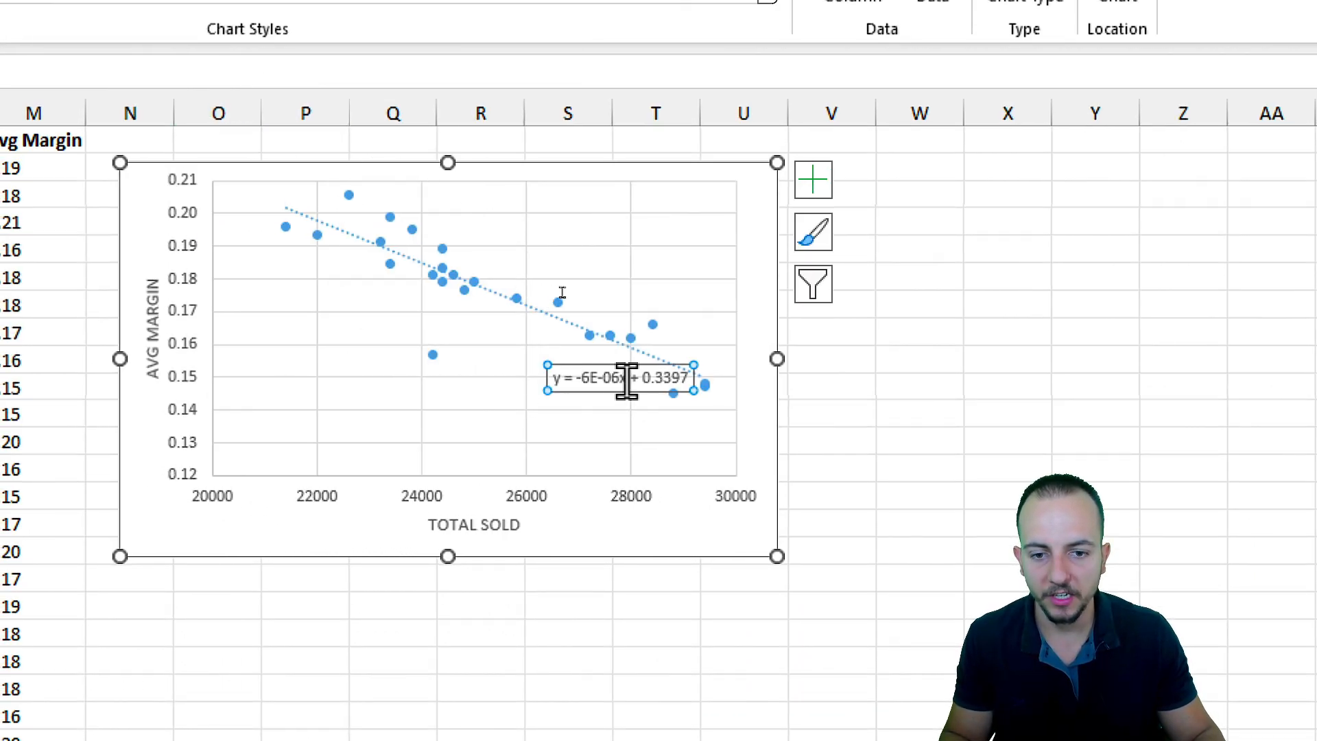
drag(316, 435, 285, 438)
click(335, 603)
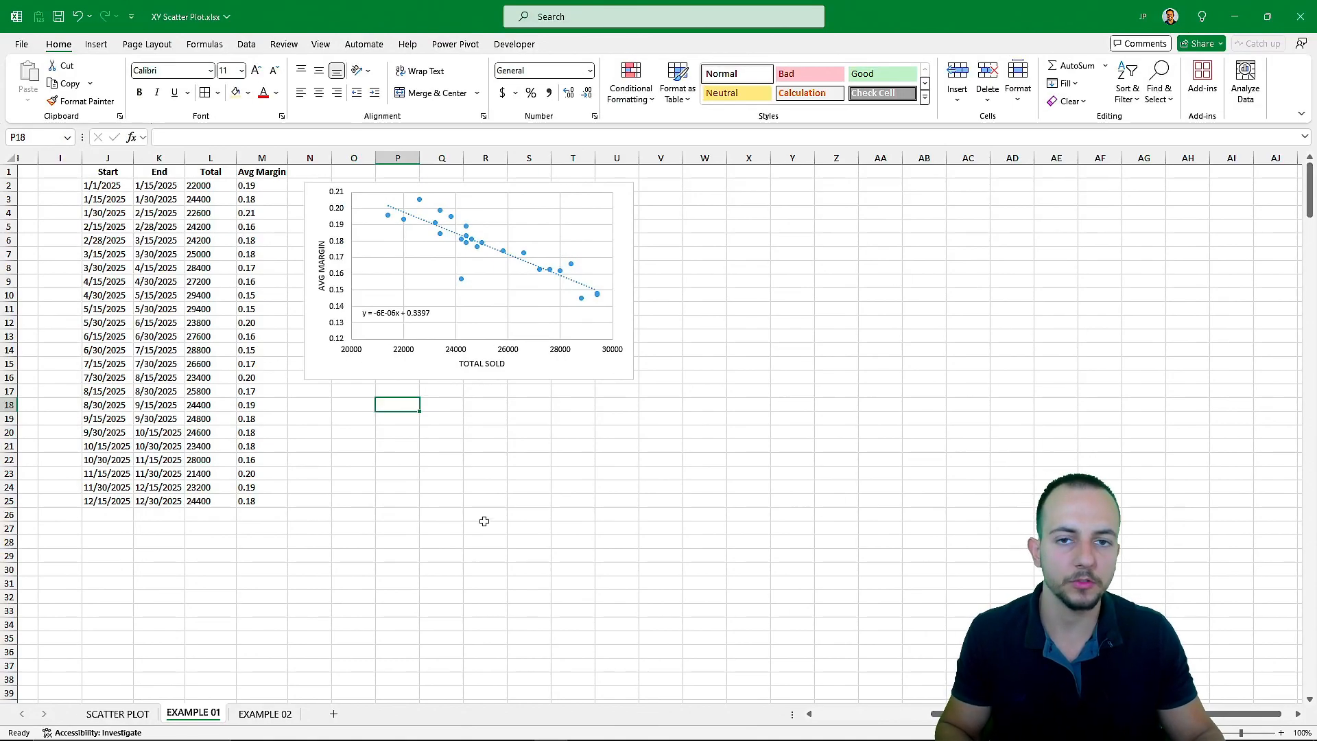
Open the EXAMPLE 02 sheet and examine its DATE, SALES and TEMPERATURE (C°) columns.
scroll(484, 522, left, 3)
click(264, 714)
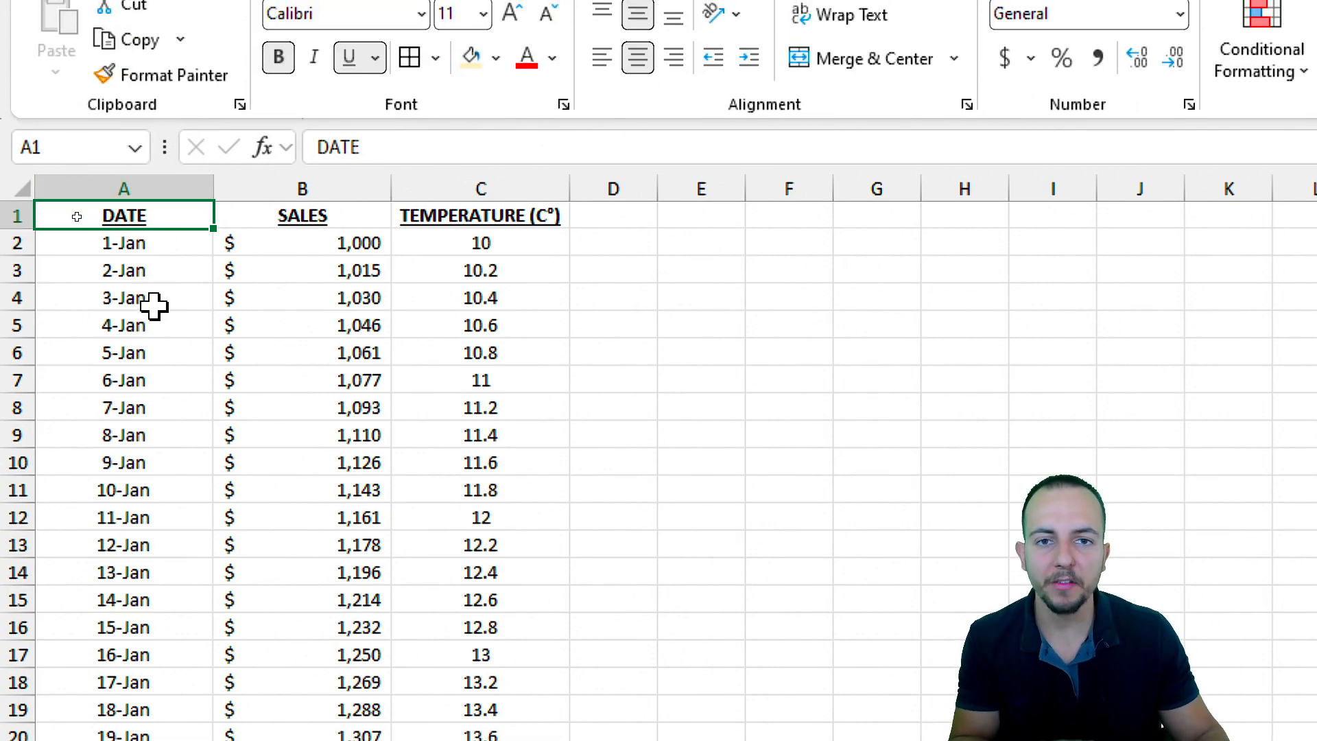
click(170, 186)
click(309, 188)
click(472, 183)
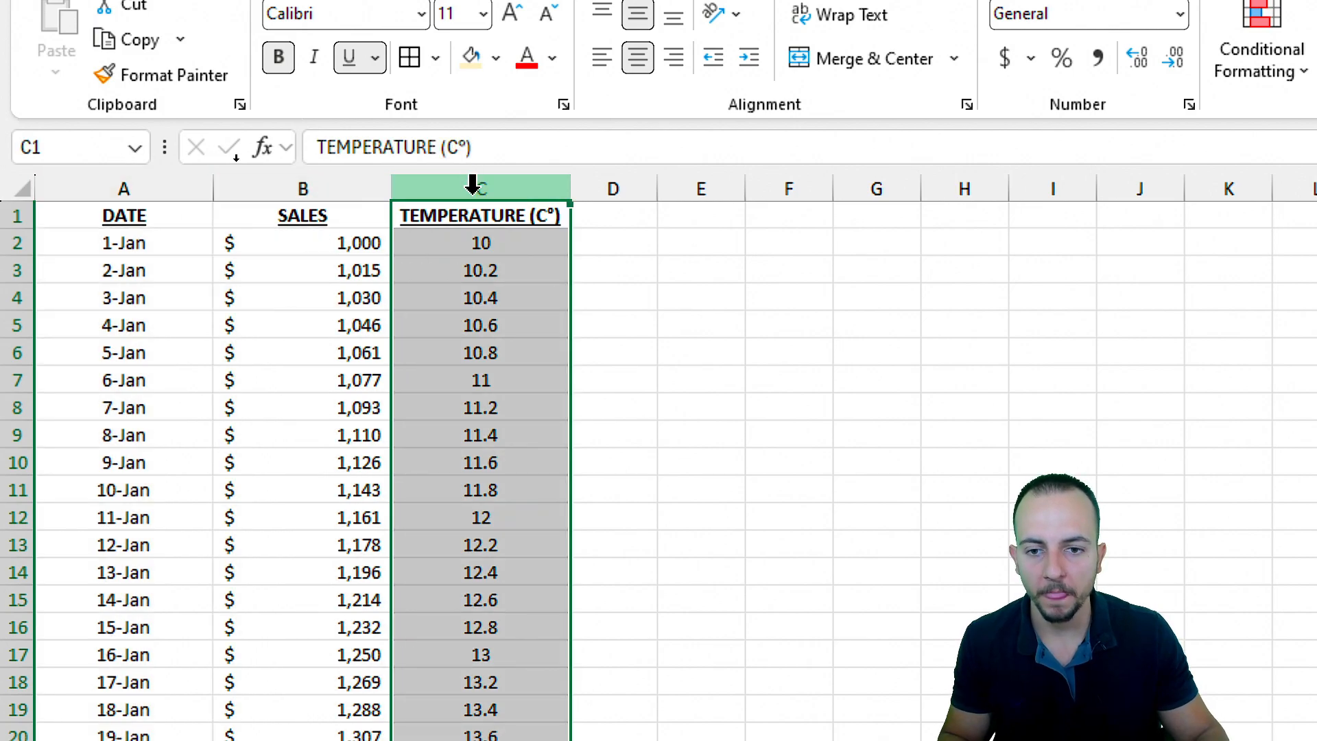
click(505, 223)
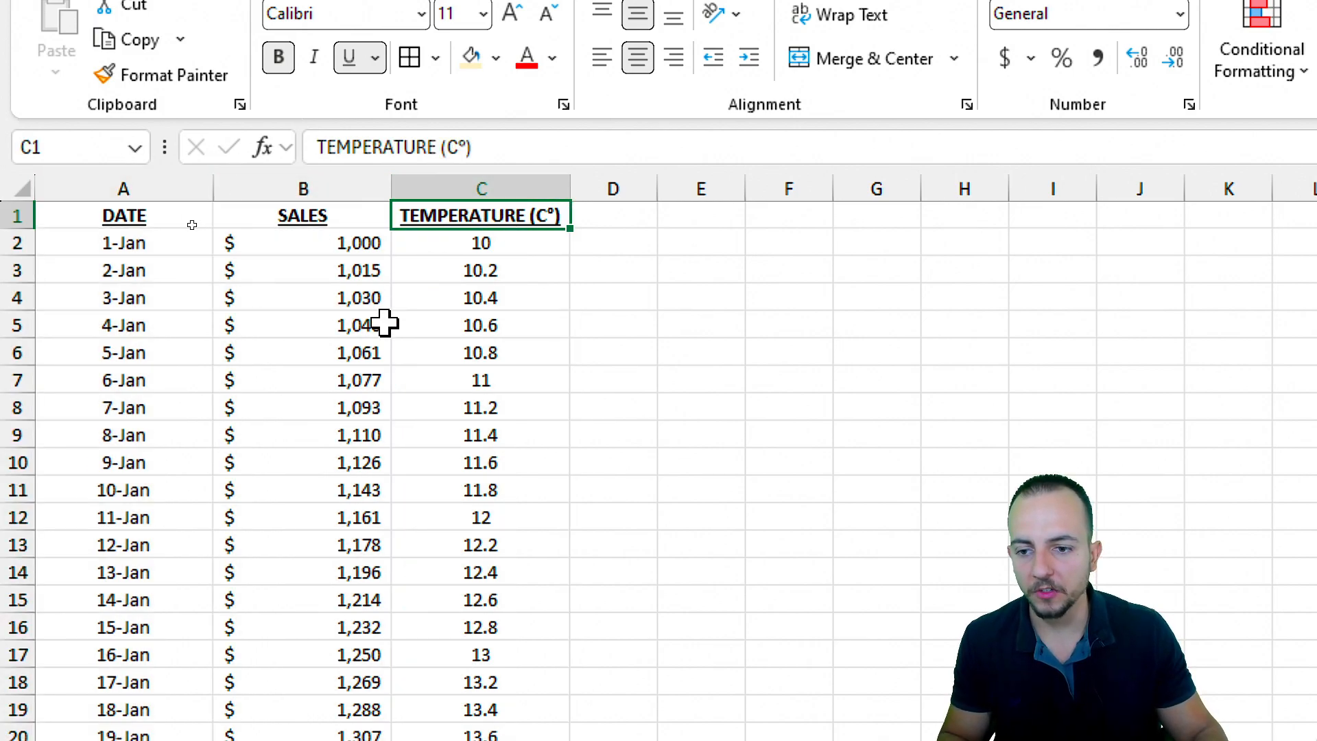
scroll(379, 328, down, 20)
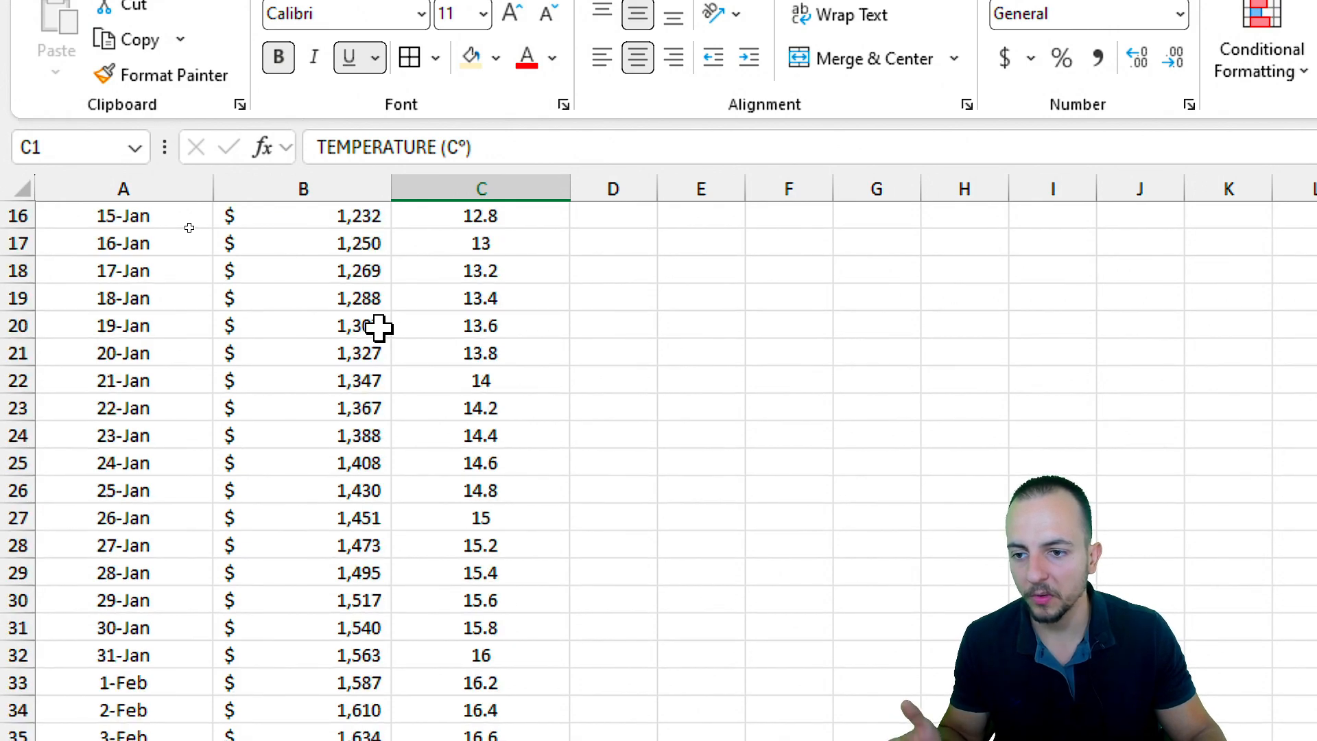
scroll(310, 412, up, 7)
scroll(310, 413, up, 20)
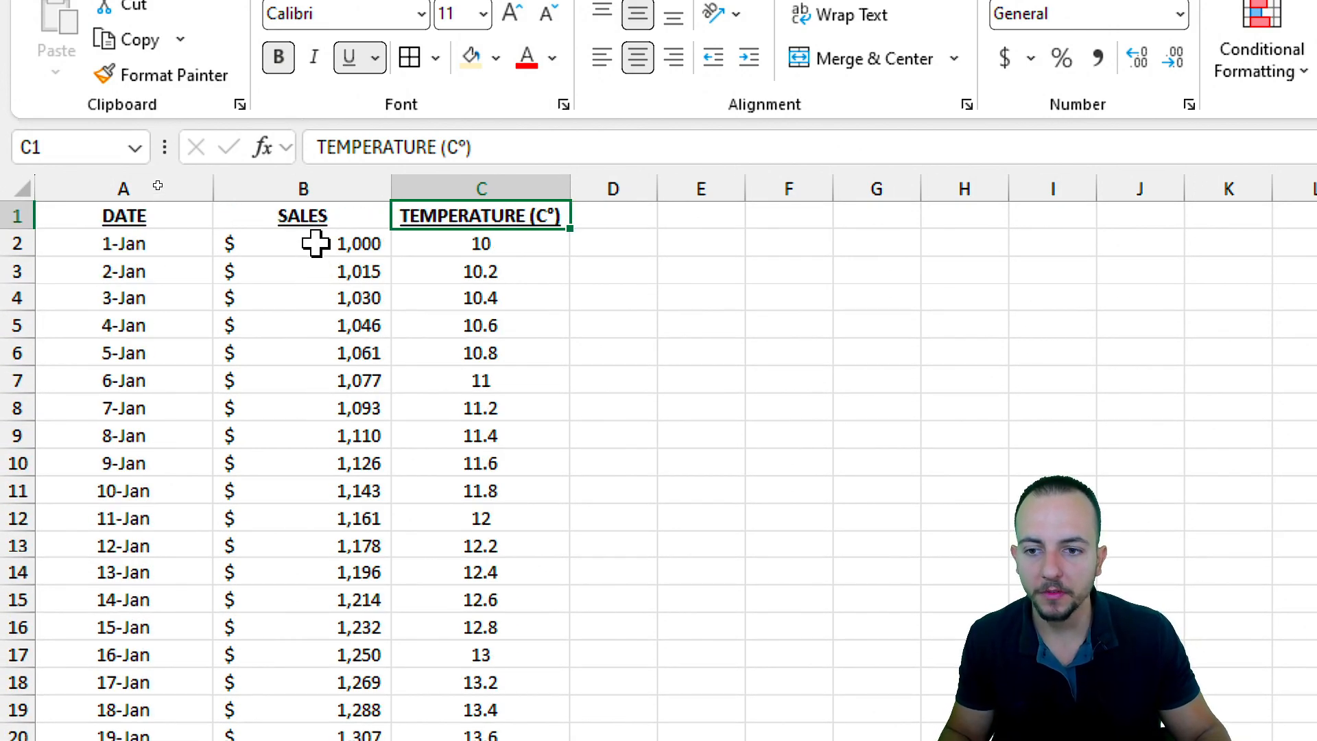
Highlight the SALES column and the TEMPERATURE (C°) column in turn, and return to the SALES heading cell.
click(337, 171)
click(426, 184)
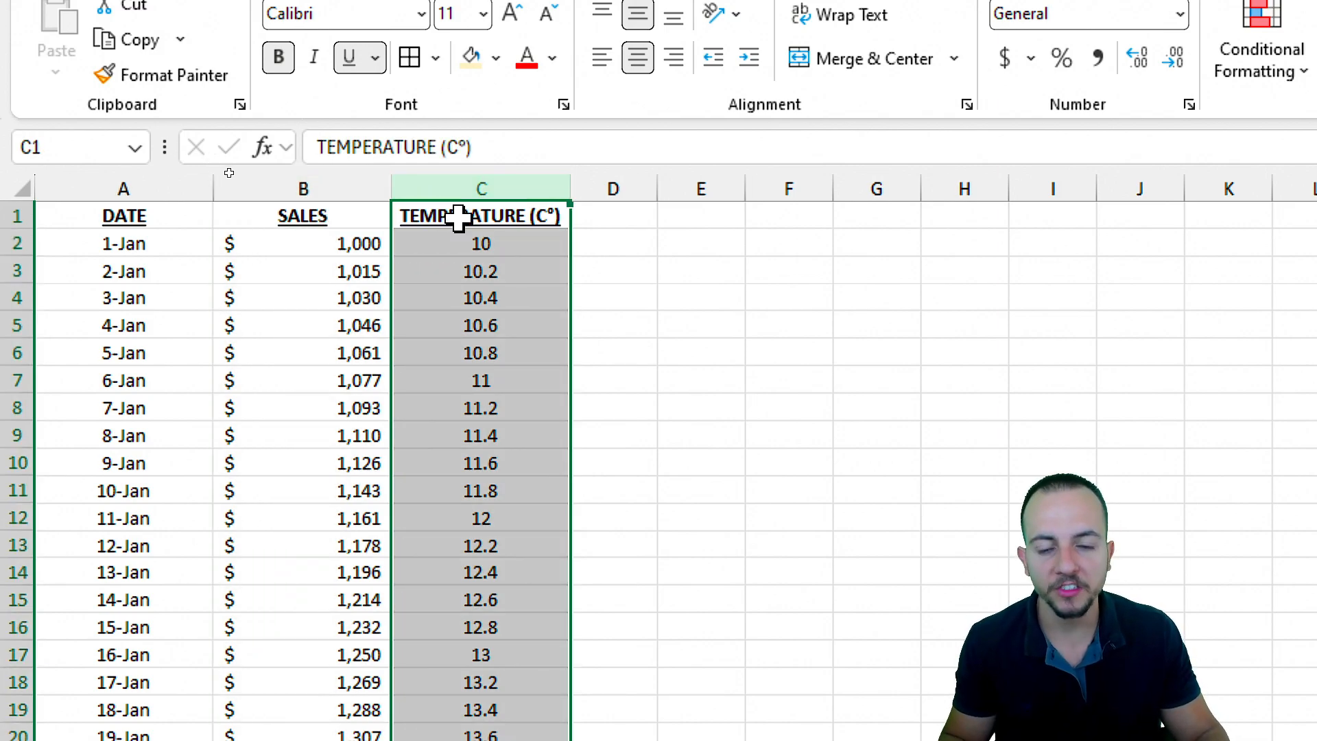
key(Left)
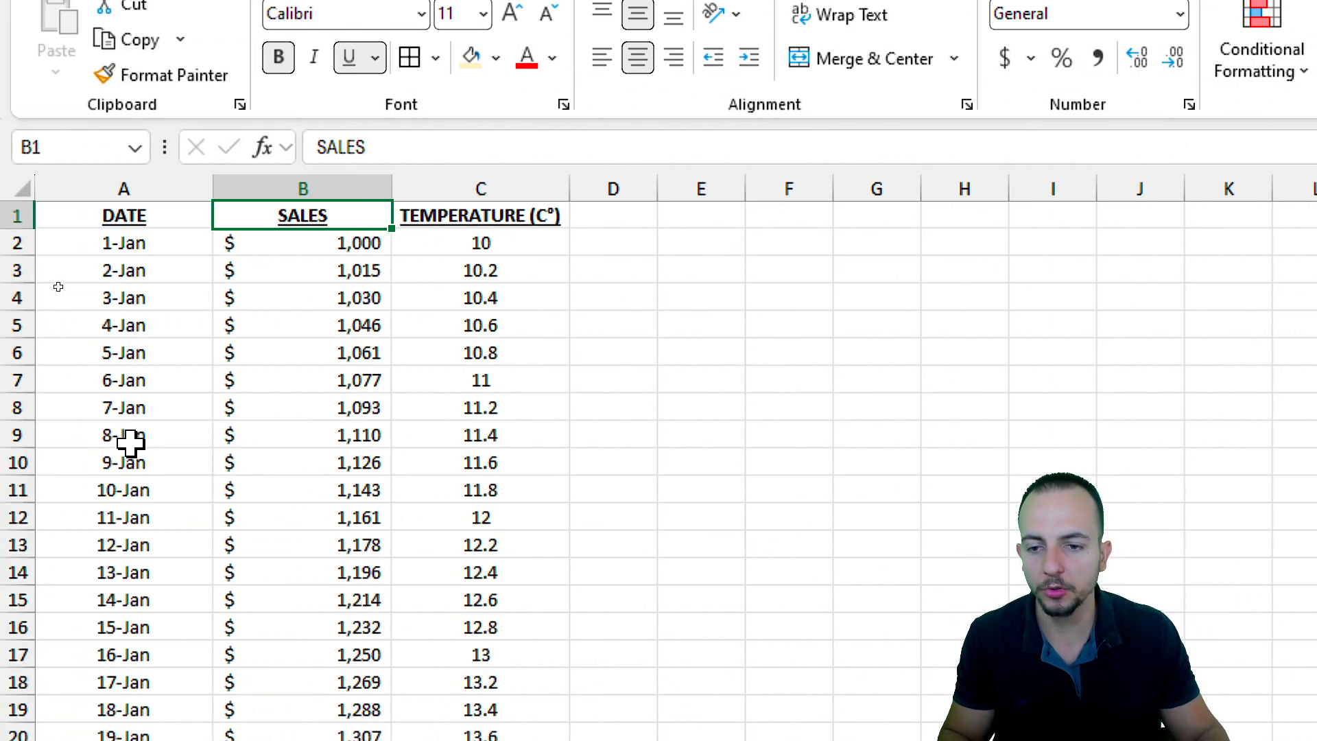
Mark the SALES column with a hand-drawn X and the TEMPERATURE (C°) column with a Y, circle both columns, and clear the marks.
key(ctrl+2)
drag(303, 180, 370, 121)
drag(332, 113, 358, 163)
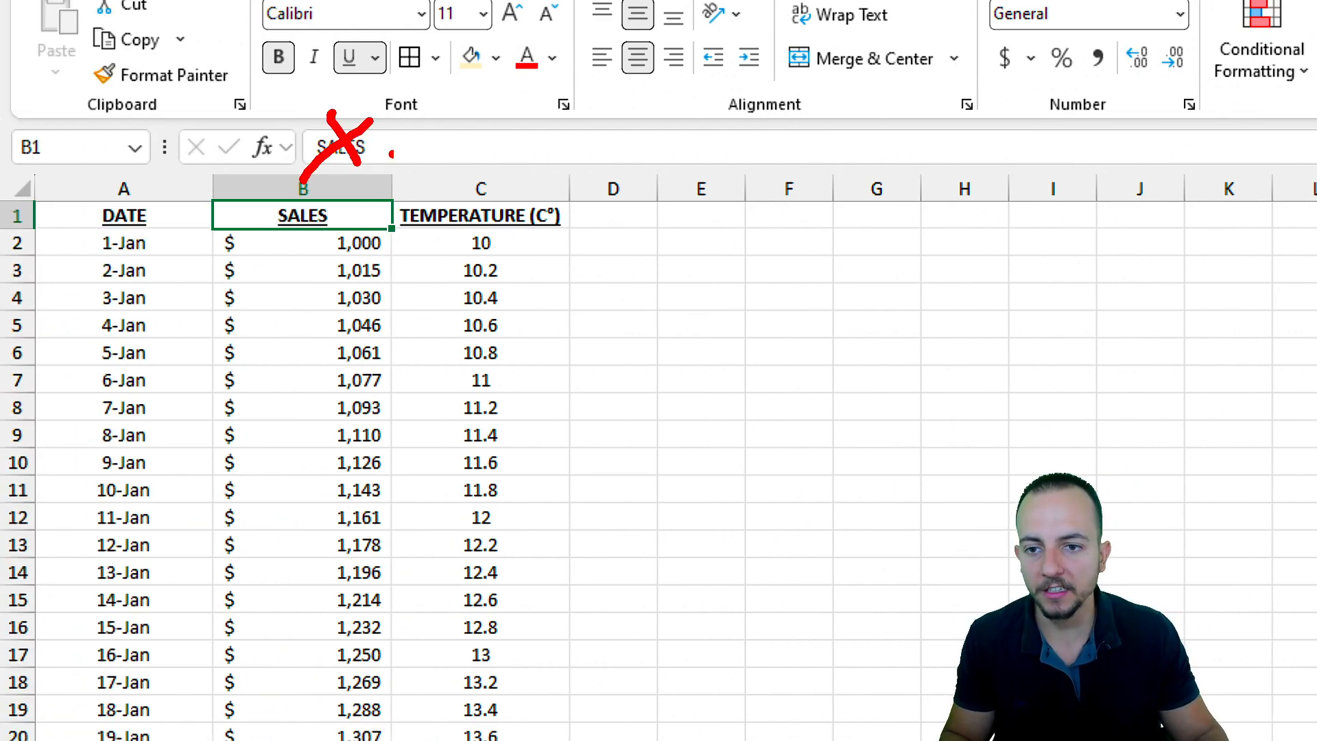
drag(436, 120, 487, 172)
drag(512, 122, 470, 226)
mouse_move(412, 148)
mouse_down()
mouse_move(659, 288)
mouse_move(494, 161)
mouse_up()
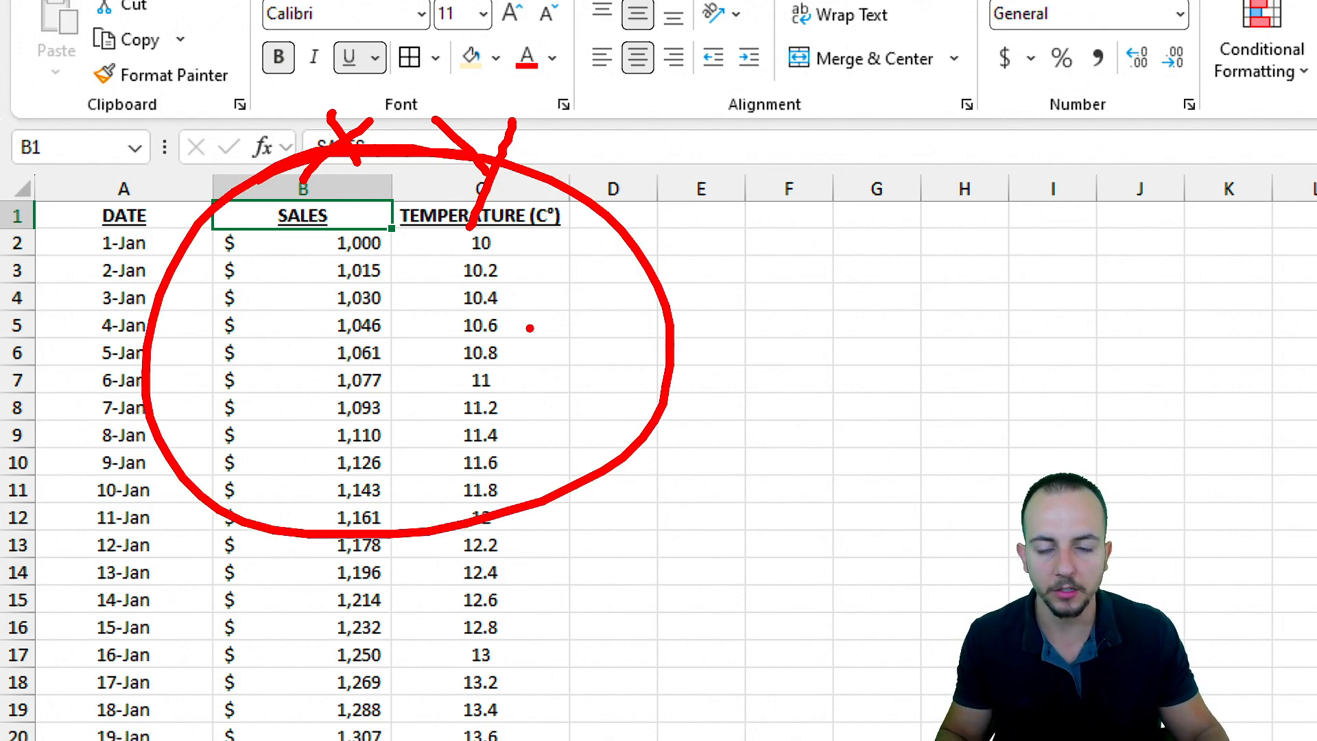
key(Escape)
Insert a scatter chart from the full SALES and TEMPERATURE (C°) columns, headings included, and place it beside the data near the top rows.
mouse_move(356, 218)
mouse_down()
mouse_move(464, 479)
mouse_move(509, 740)
mouse_up()
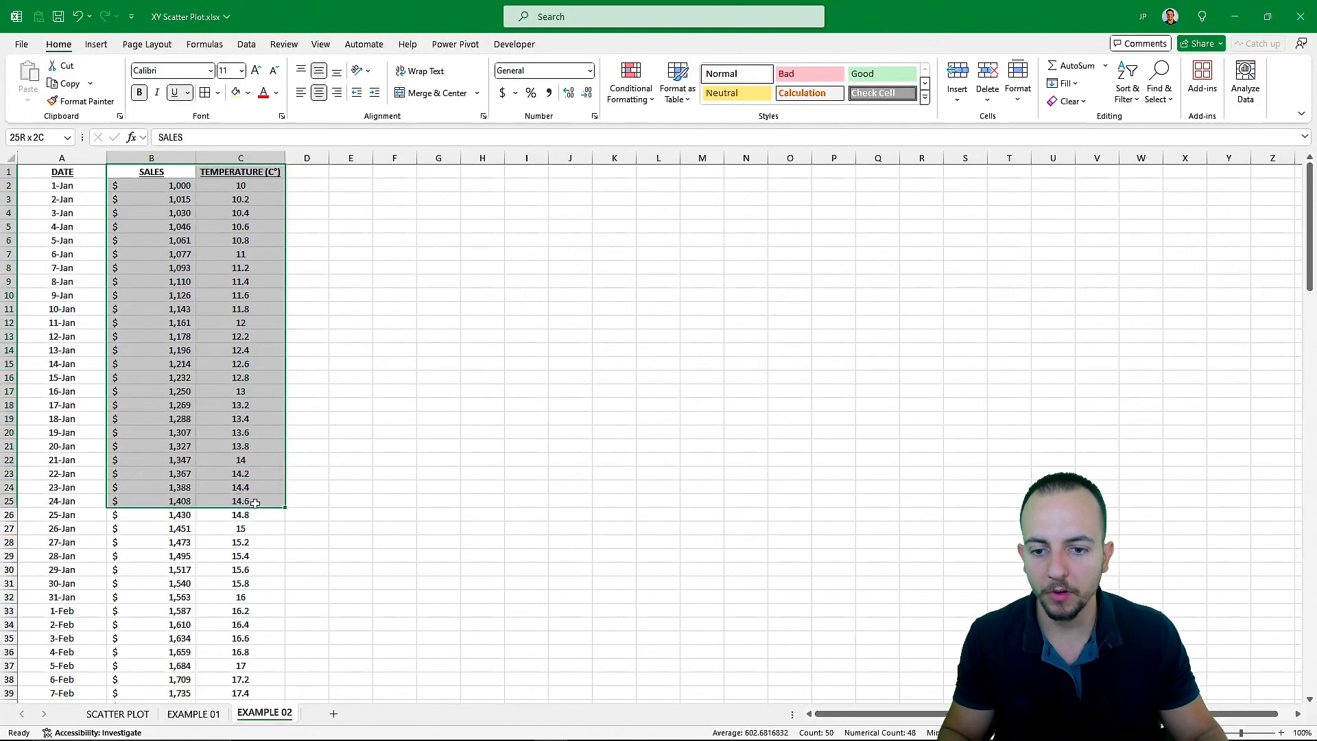
drag(255, 503, 255, 650)
scroll(221, 447, up, 20)
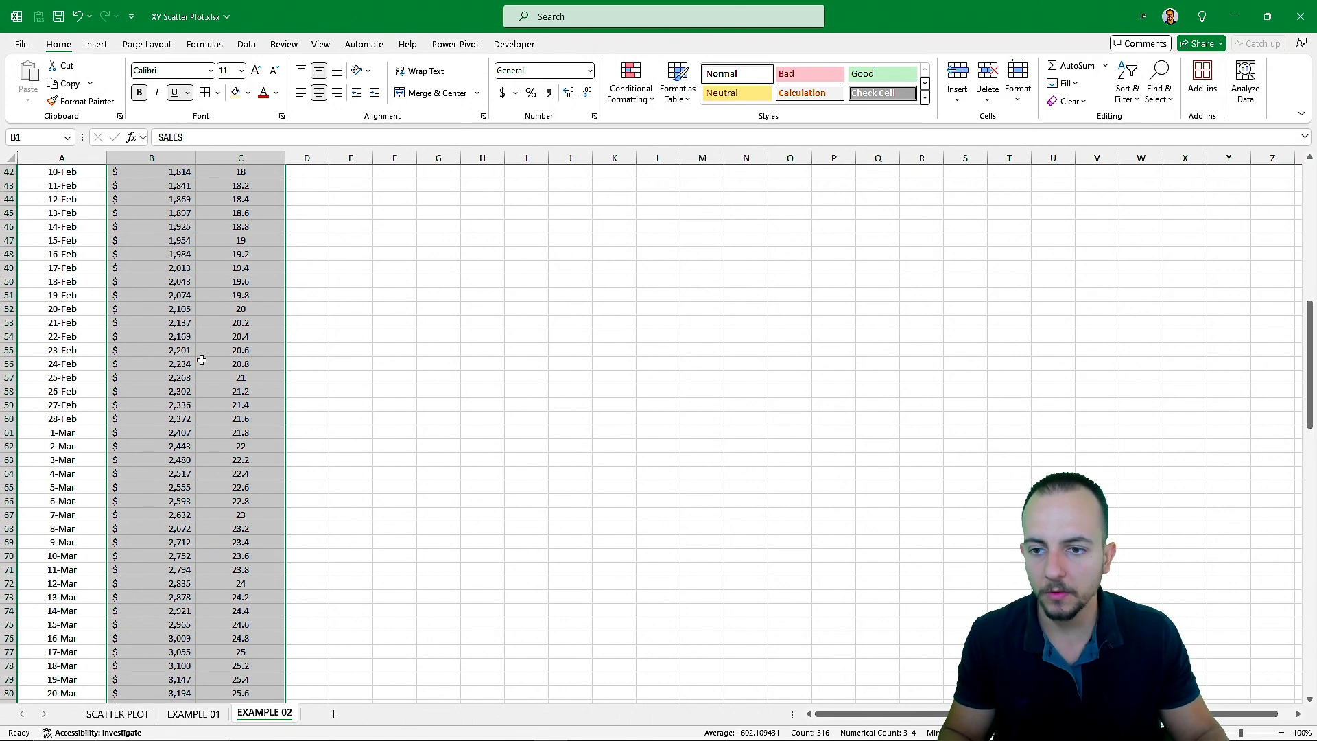
scroll(202, 360, up, 14)
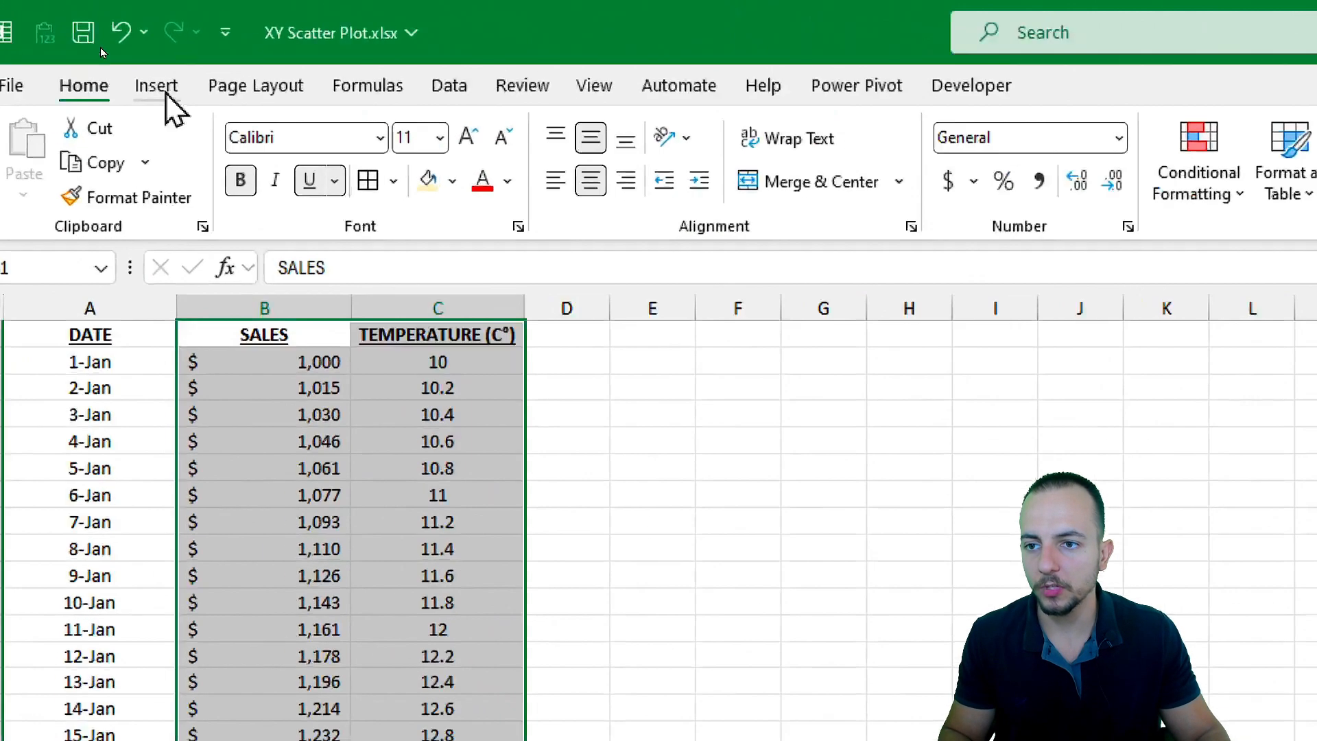
click(97, 45)
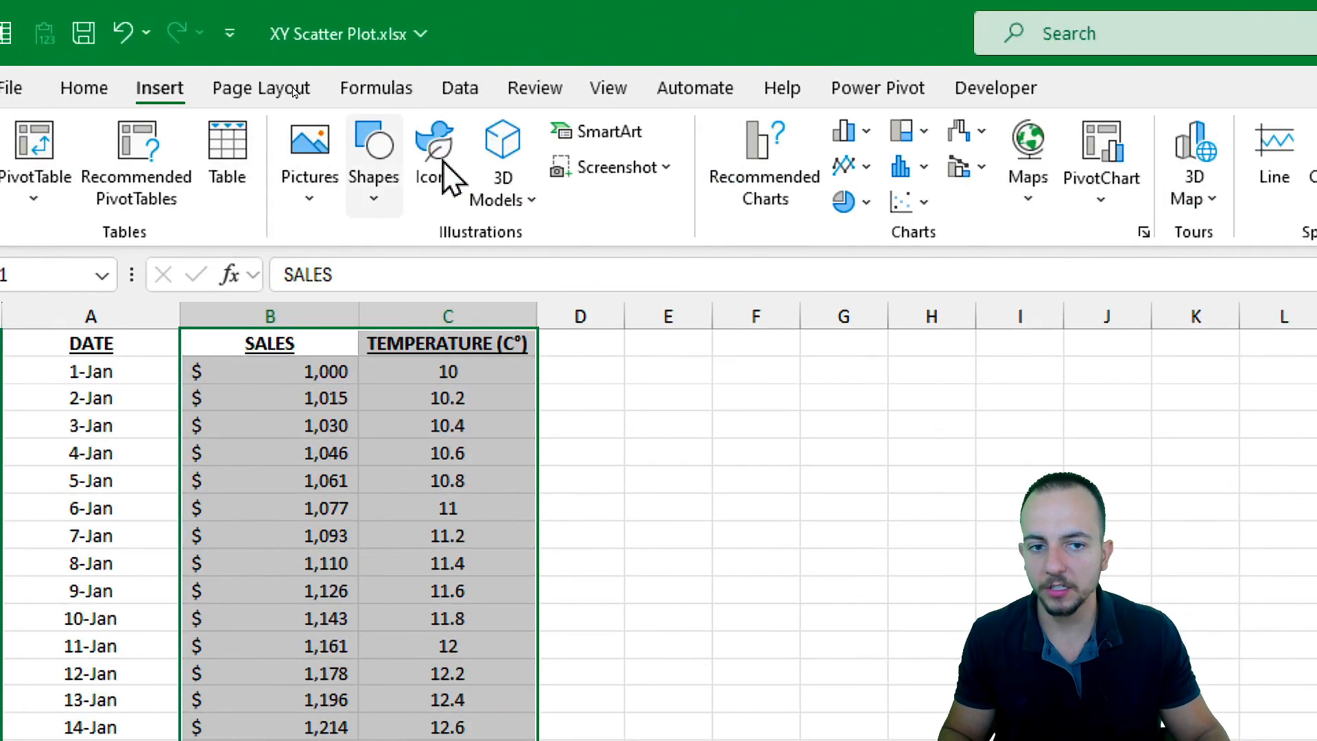
click(901, 201)
click(944, 294)
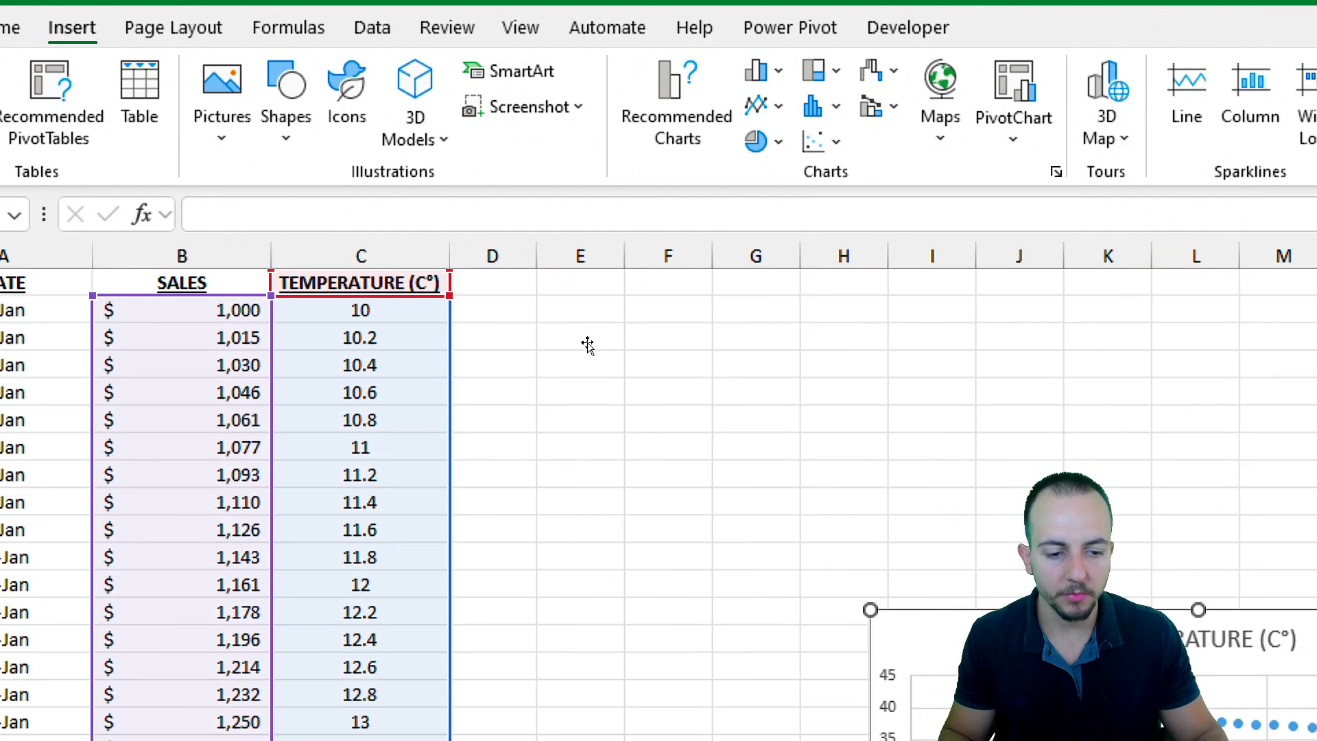
drag(1042, 623, 671, 315)
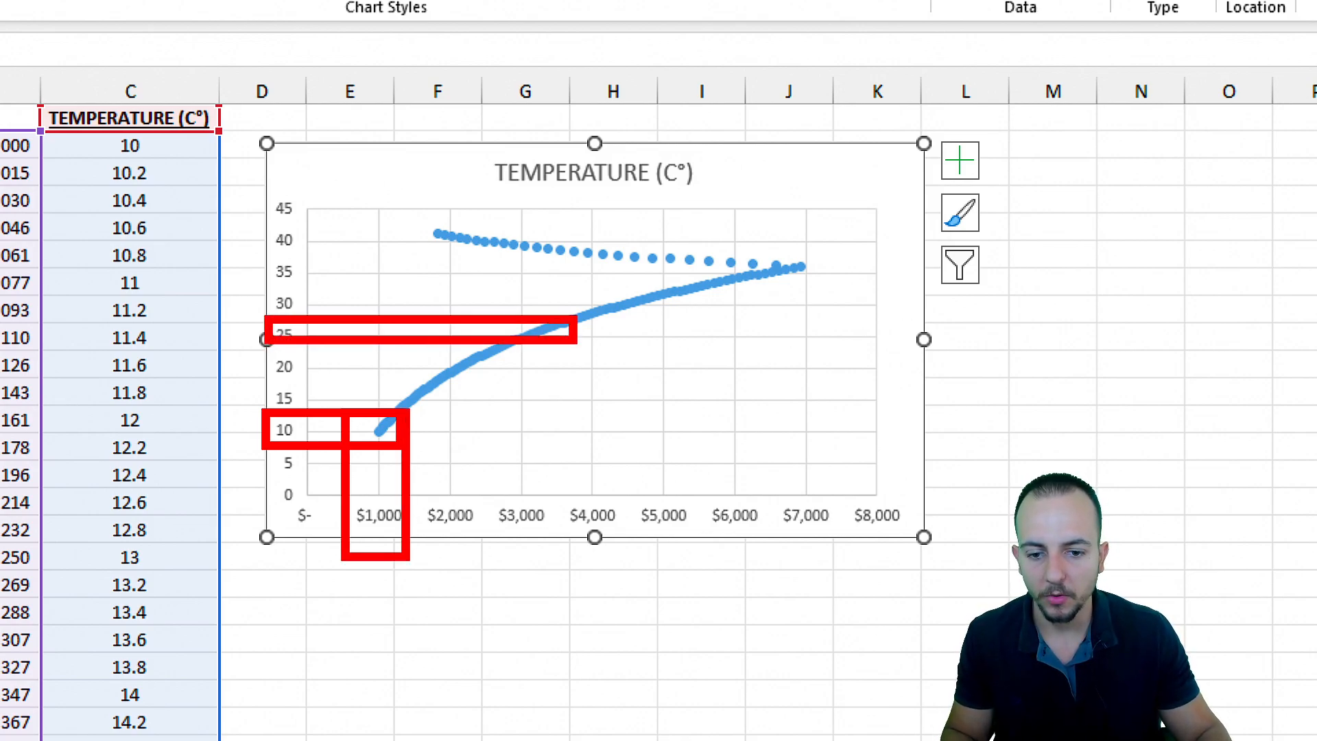
Outline chart points near $3,500 and $7,000 back to the axes, draw an upward arrow along the temperature axis, and undo all the markings.
mouse_move(527, 314)
mouse_down()
mouse_move(578, 467)
mouse_move(576, 536)
mouse_up()
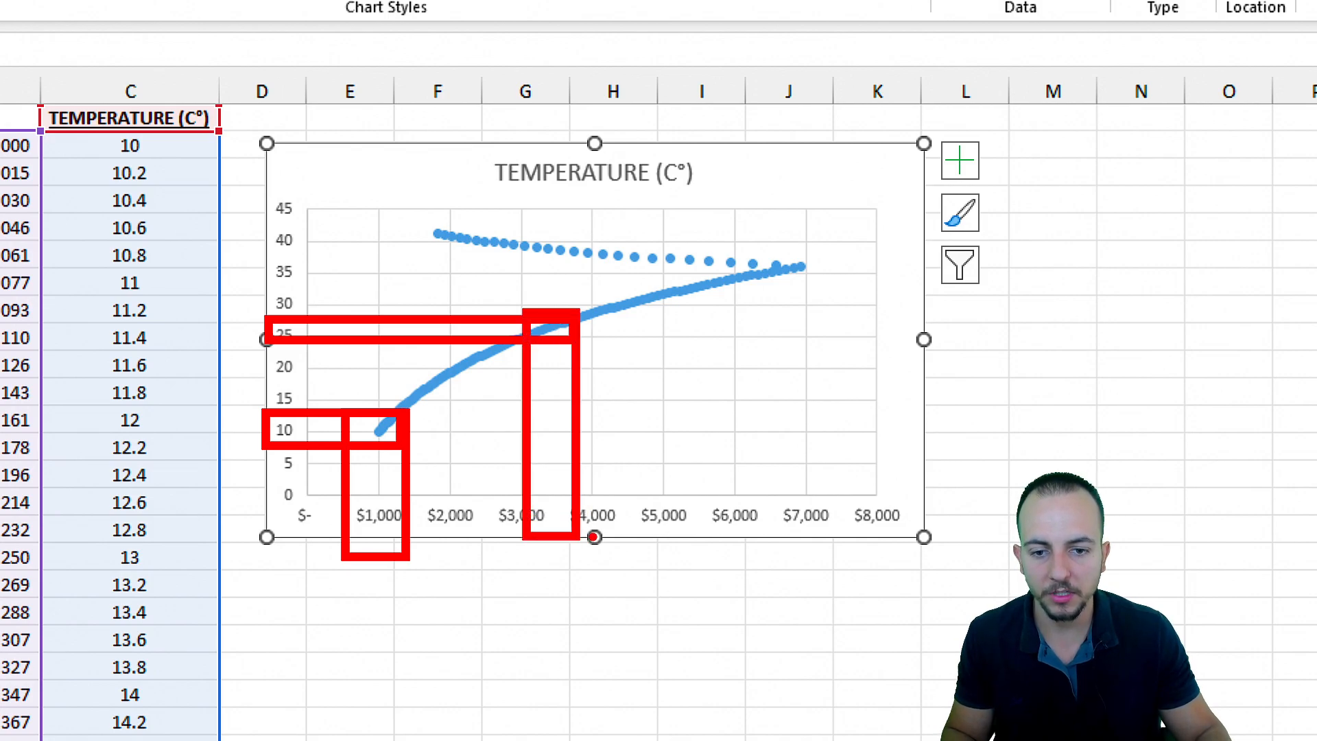
mouse_move(261, 254)
mouse_down()
mouse_move(682, 296)
mouse_move(820, 288)
mouse_up()
mouse_move(770, 248)
mouse_down()
mouse_move(797, 344)
mouse_move(812, 538)
mouse_up()
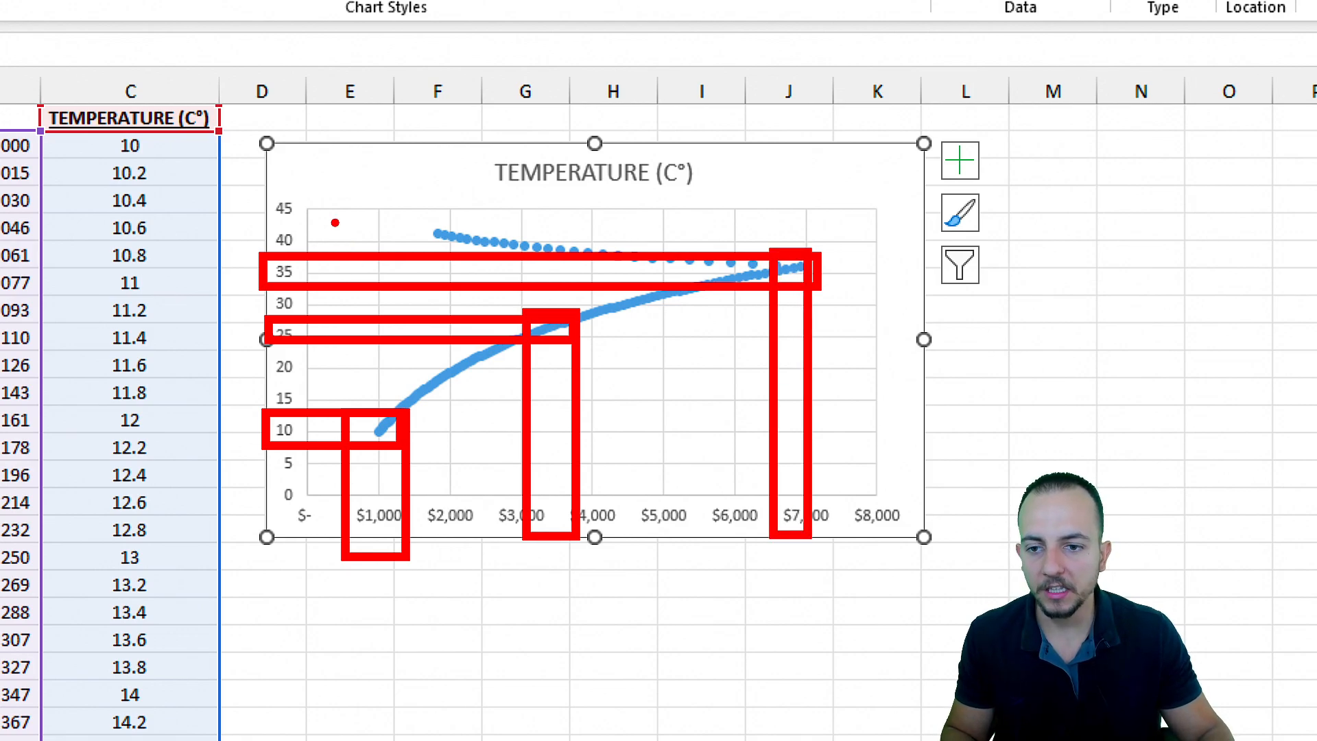
drag(329, 206, 340, 313)
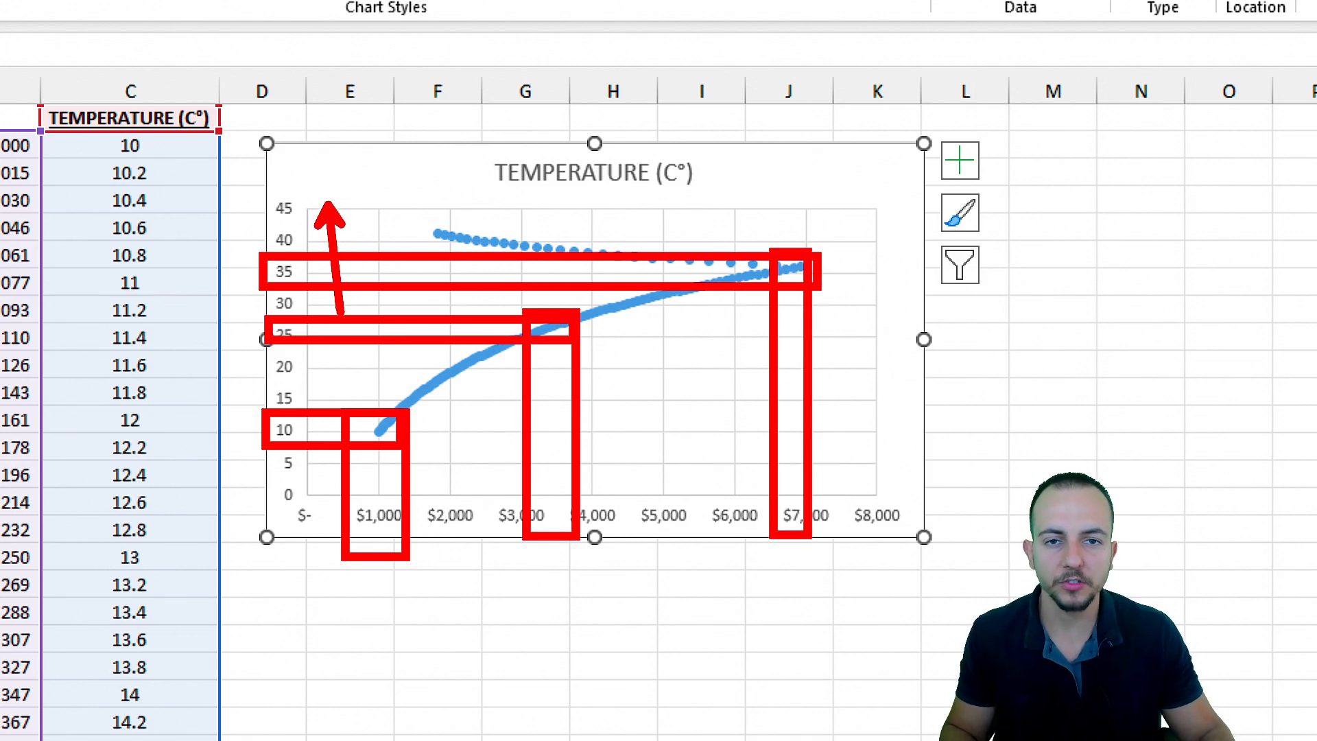
key(ctrl+z)
key(ctrl+z)
key(ctrl+z)
key(ctrl+z)
key(ctrl+z)
key(ctrl+z)
key(ctrl+z)
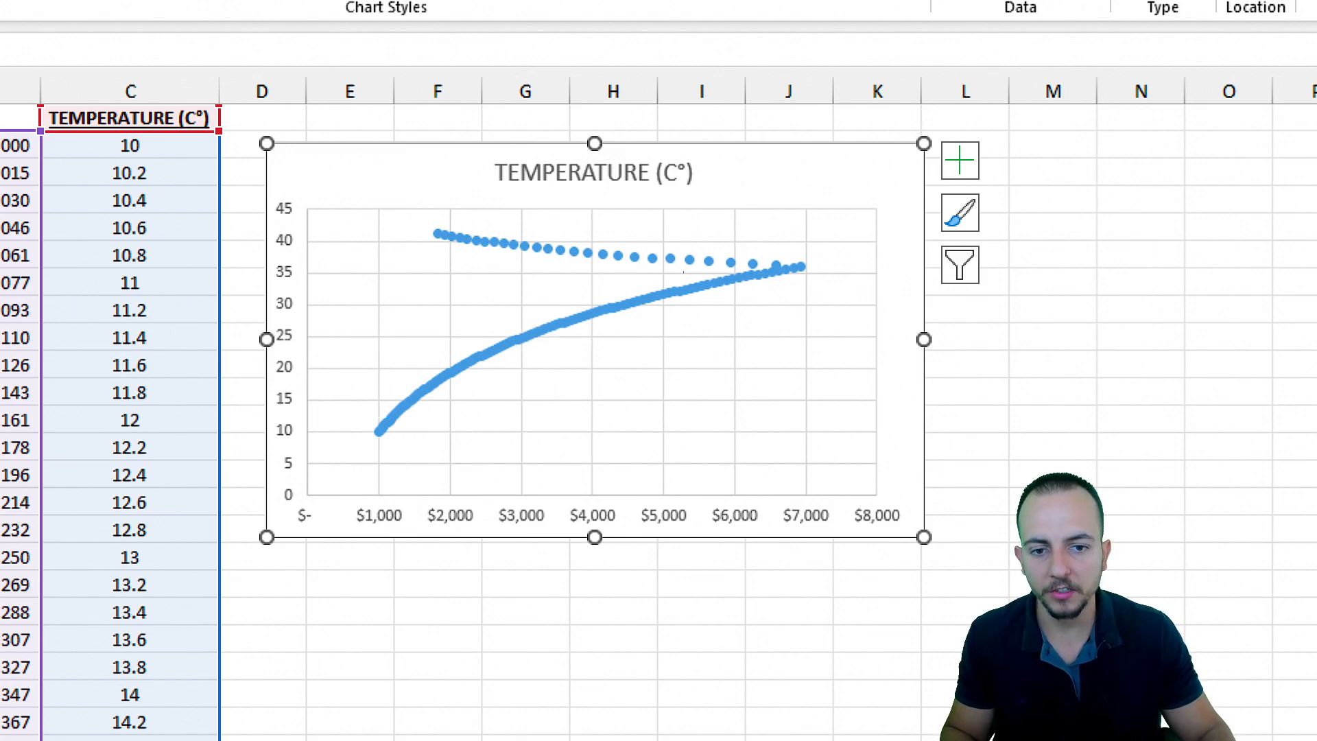
Draw a box around all the plotted points with an arrow pointing into it, and clear the markings.
drag(350, 222, 848, 449)
mouse_move(803, 382)
mouse_down()
mouse_move(1088, 501)
mouse_move(1084, 534)
mouse_up()
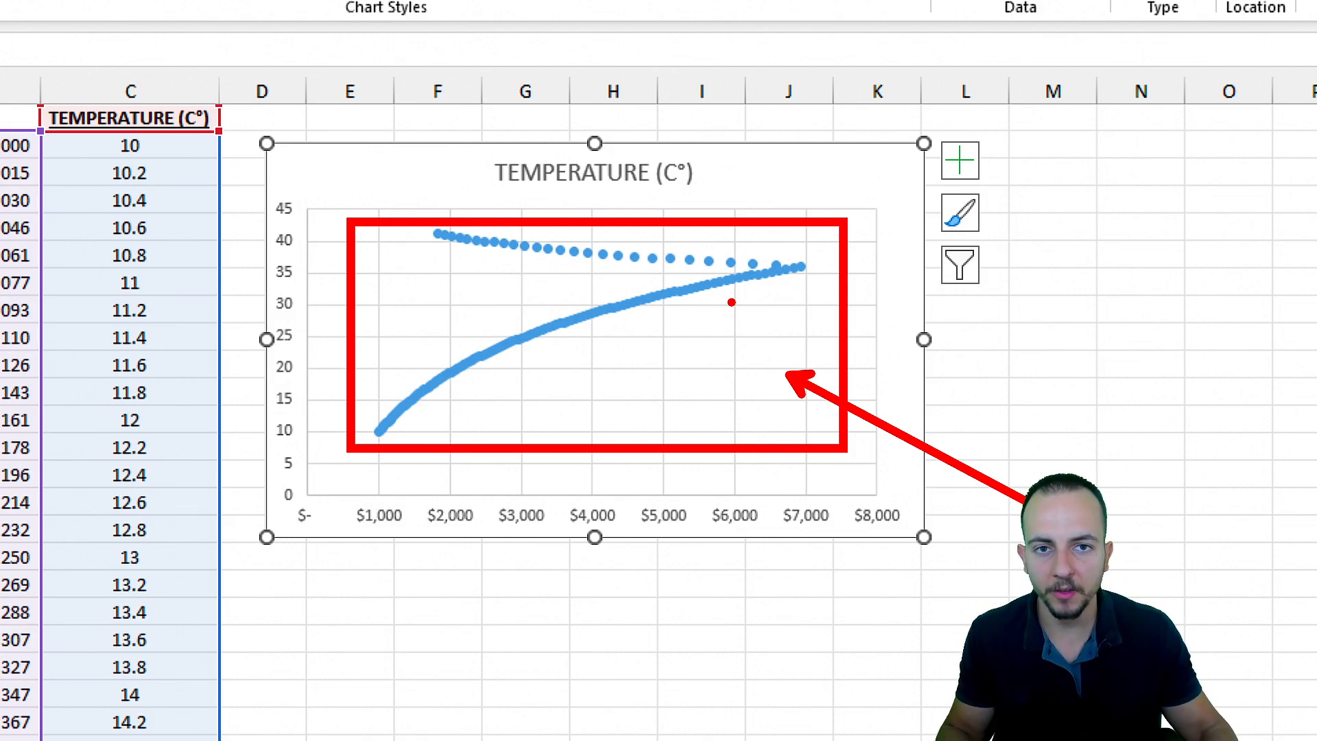
key(Escape)
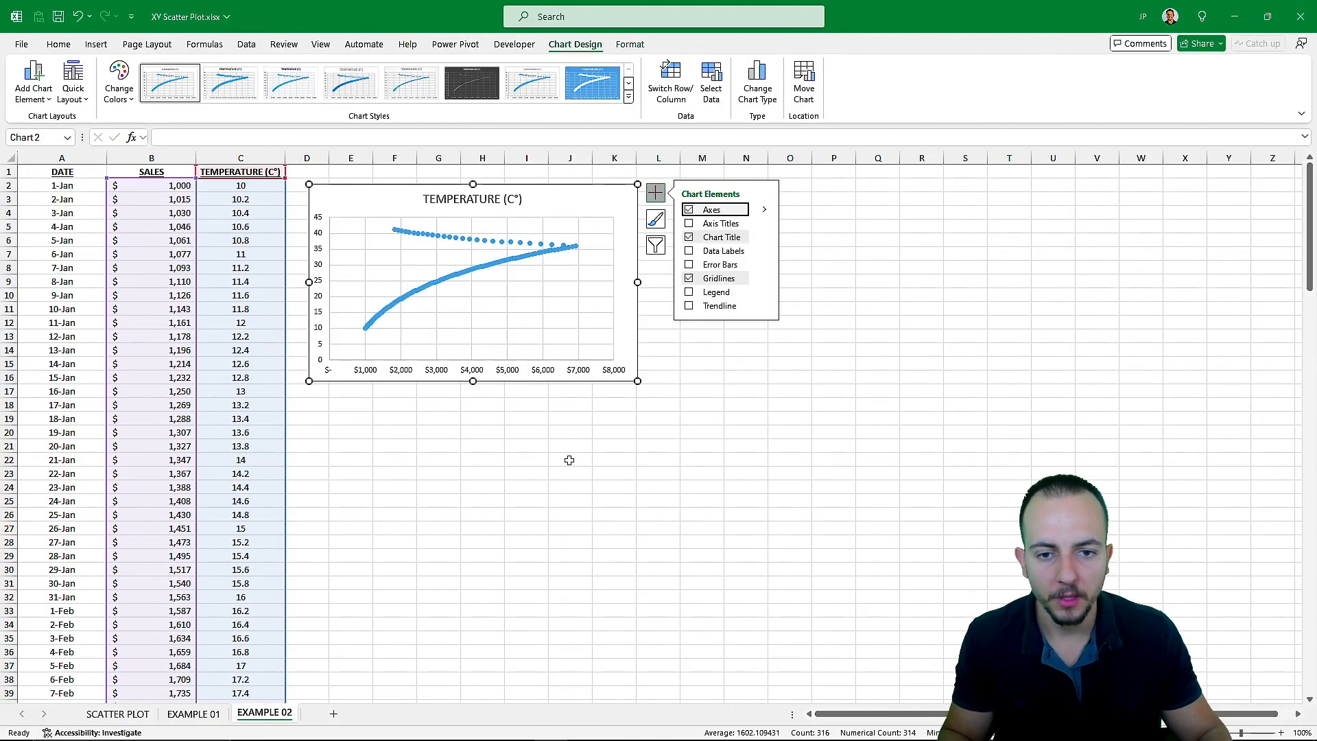
Deselect the temperature chart and go back to the EXAMPLE 01 sheet.
click(547, 469)
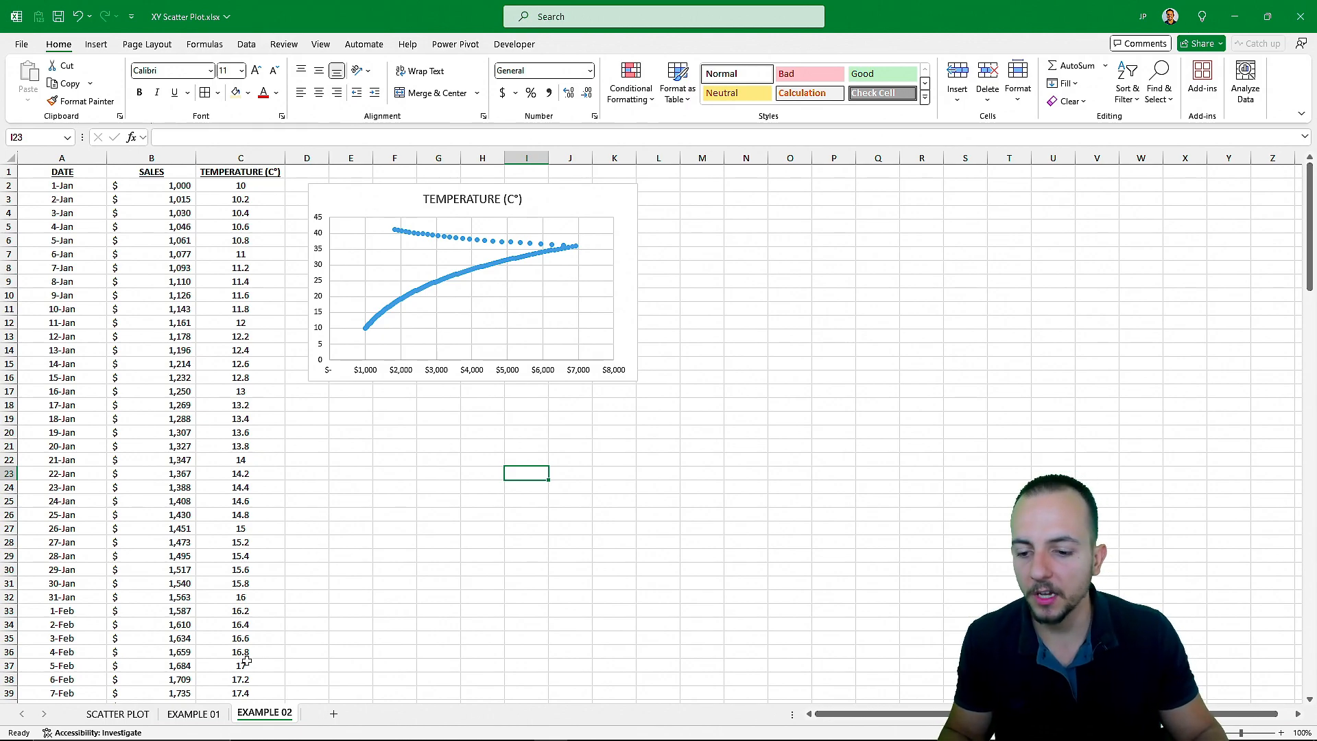
click(199, 714)
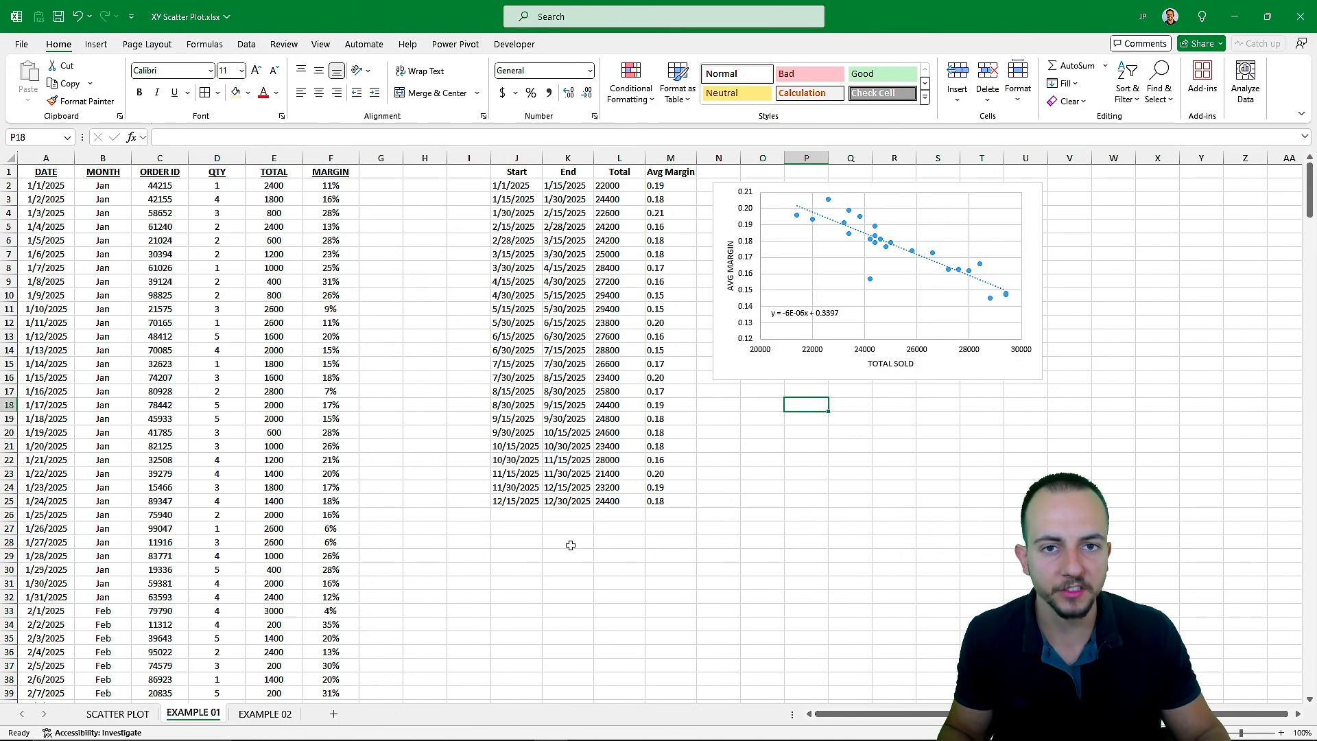